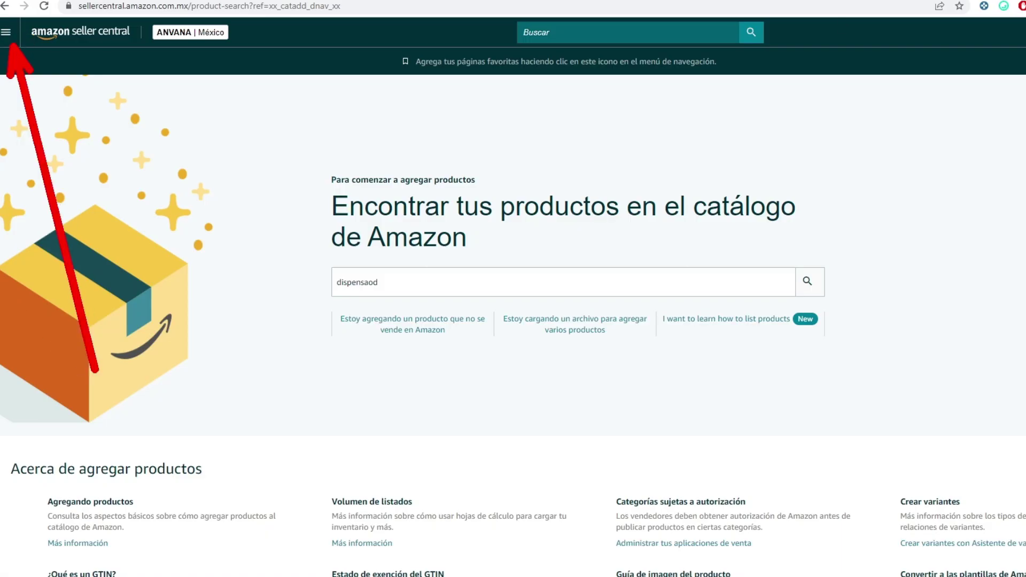
# Open the Administración de inventario de Logística de Amazon page in the seller account
pyautogui.click(7, 33)
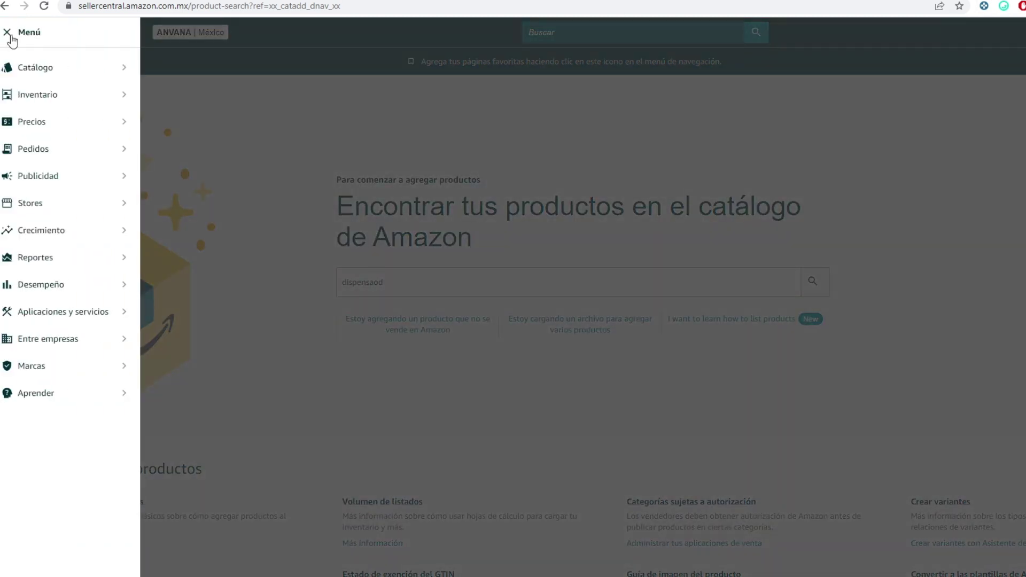
pyautogui.moveTo(48, 99)
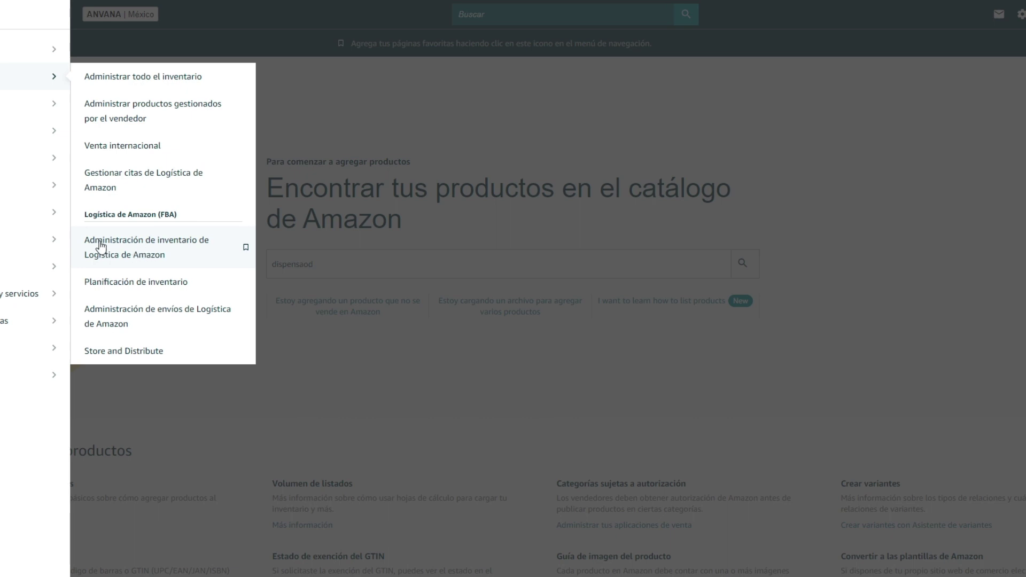
pyautogui.click(149, 249)
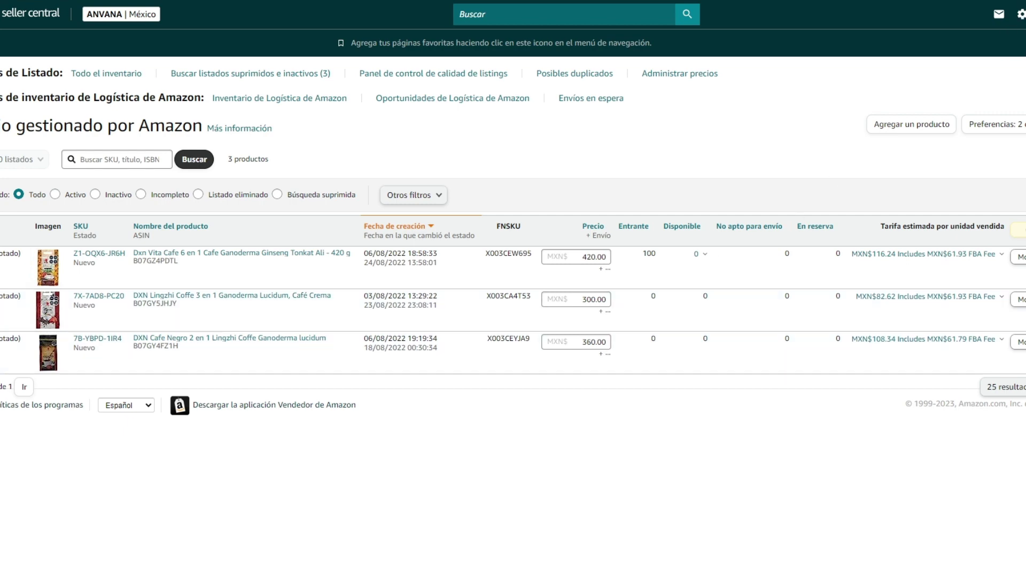
# Mark the Modificar options of the DXN Cafe Negro 2 en 1 product with red arrows and open its Enviar a Amazon workflow
pyautogui.click(460, 51)
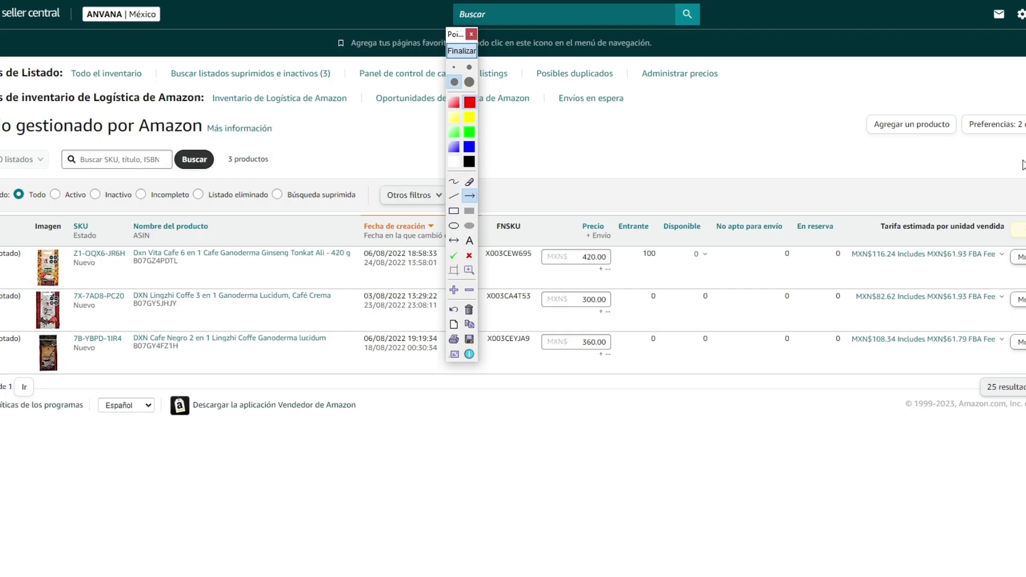
pyautogui.moveTo(936, 475); pyautogui.dragTo(1006, 359)
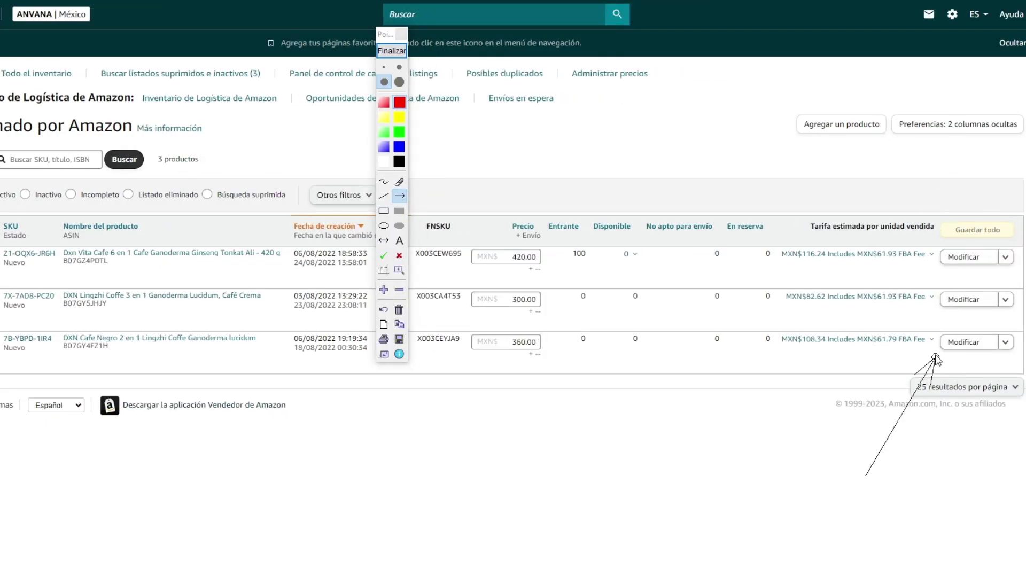
pyautogui.moveTo(936, 359); pyautogui.dragTo(942, 348)
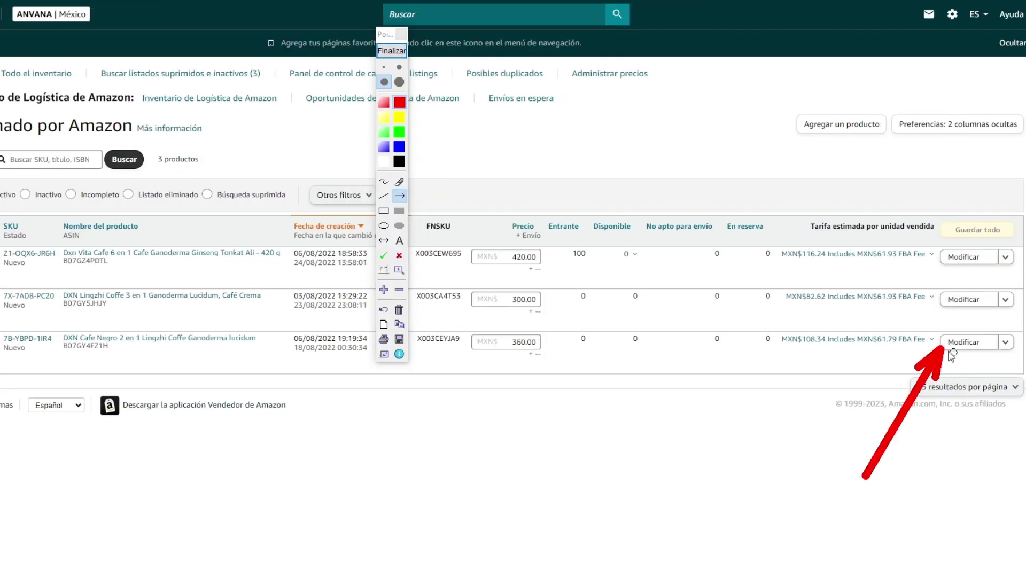
pyautogui.moveTo(974, 471); pyautogui.dragTo(1006, 350)
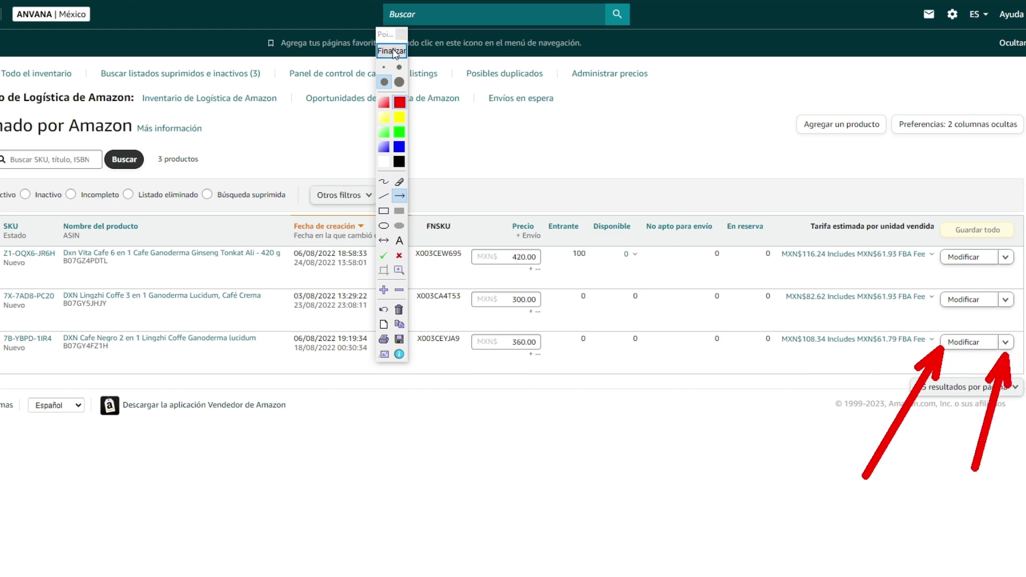
pyautogui.press('Escape')
pyautogui.click(1006, 344)
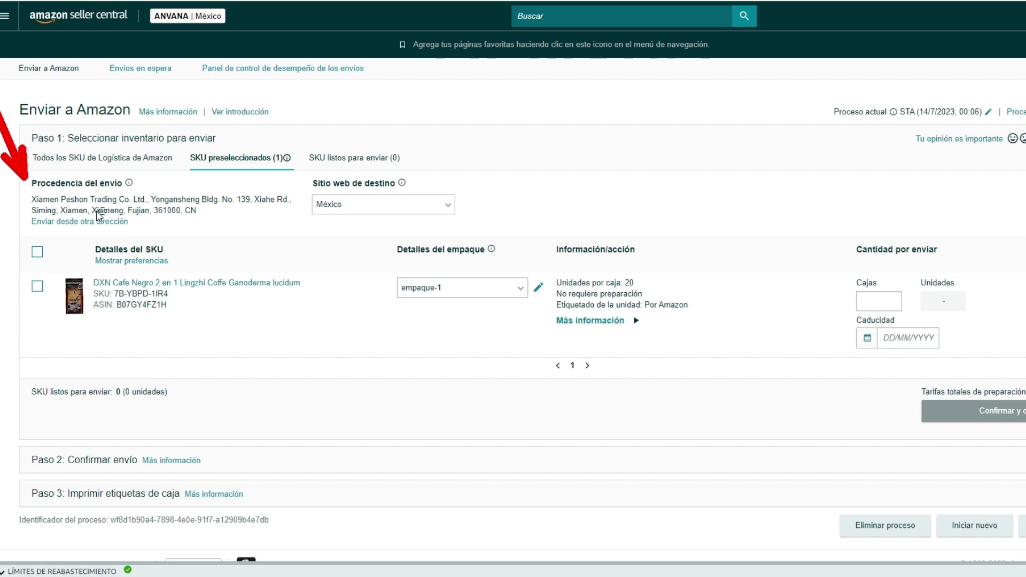
# Point a red arrow at the option to ship from another address and open the new ship-from address form
pyautogui.moveTo(25, 350); pyautogui.dragTo(55, 233)
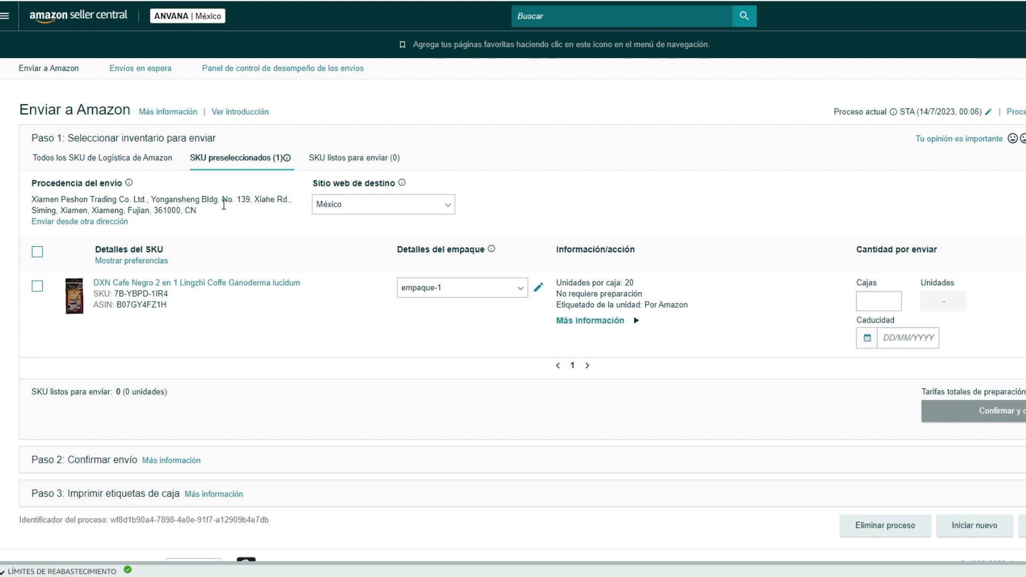
pyautogui.click(108, 224)
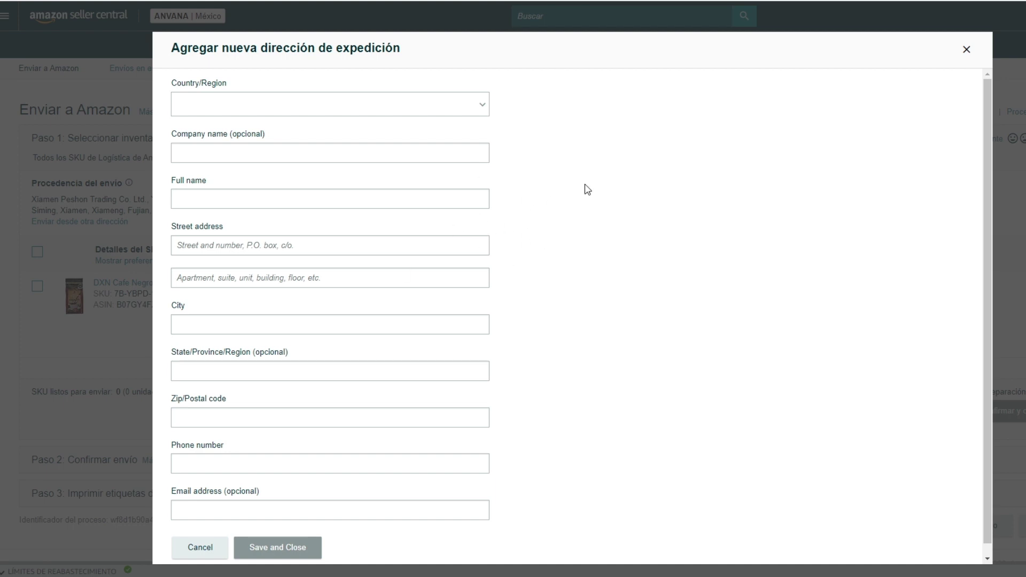
# Switch to the Alibaba supplier chat and mark the message containing the supplier's company address with red arrows
pyautogui.hotkey('ctrl', 'Tab')
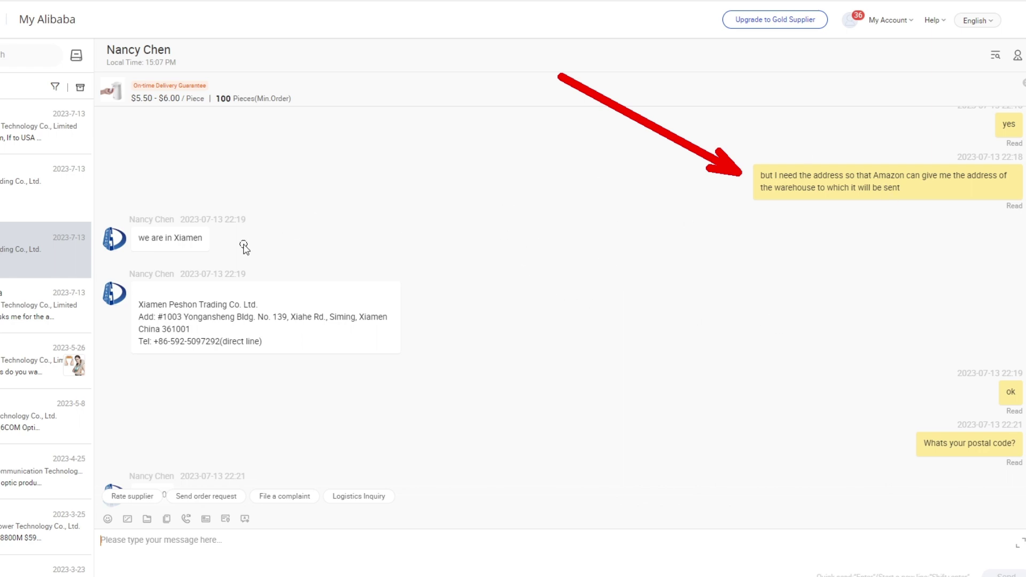
pyautogui.moveTo(642, 293); pyautogui.dragTo(408, 320)
pyautogui.moveTo(516, 427); pyautogui.dragTo(327, 342)
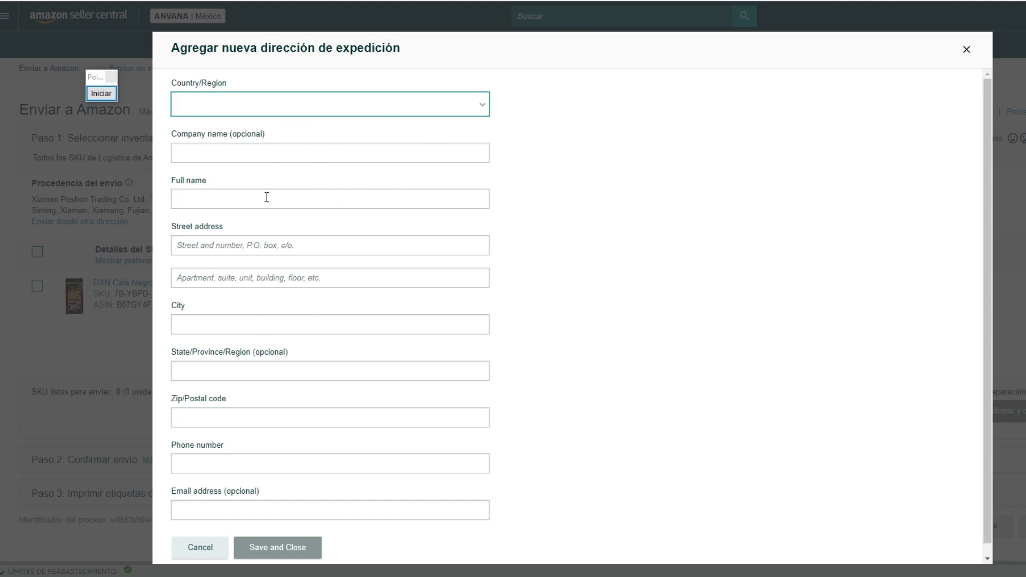
# Point a red arrow at Save and Close in the new address form, clear it, and close the form without saving
pyautogui.moveTo(551, 307); pyautogui.dragTo(334, 538)
pyautogui.click(881, 142)
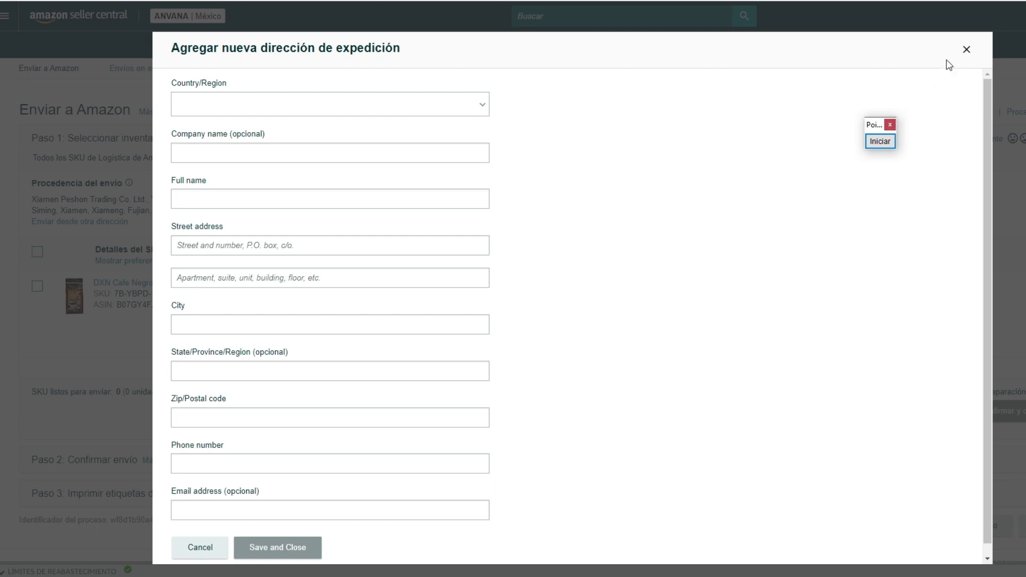
pyautogui.click(966, 50)
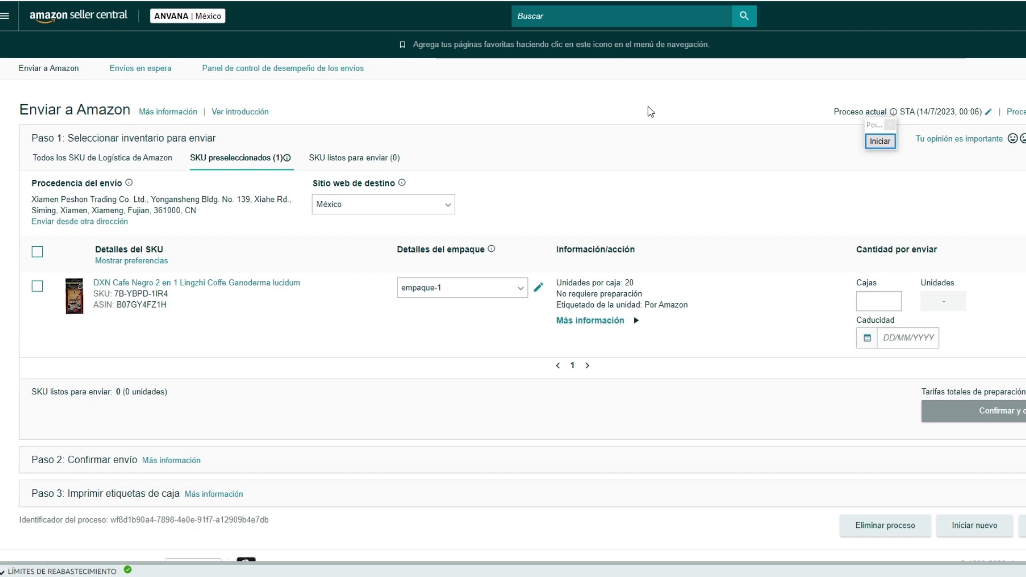
# Mark the current ship-from address under Procedencia del envío with red arrows
pyautogui.click(881, 141)
pyautogui.moveTo(348, 324); pyautogui.dragTo(206, 211)
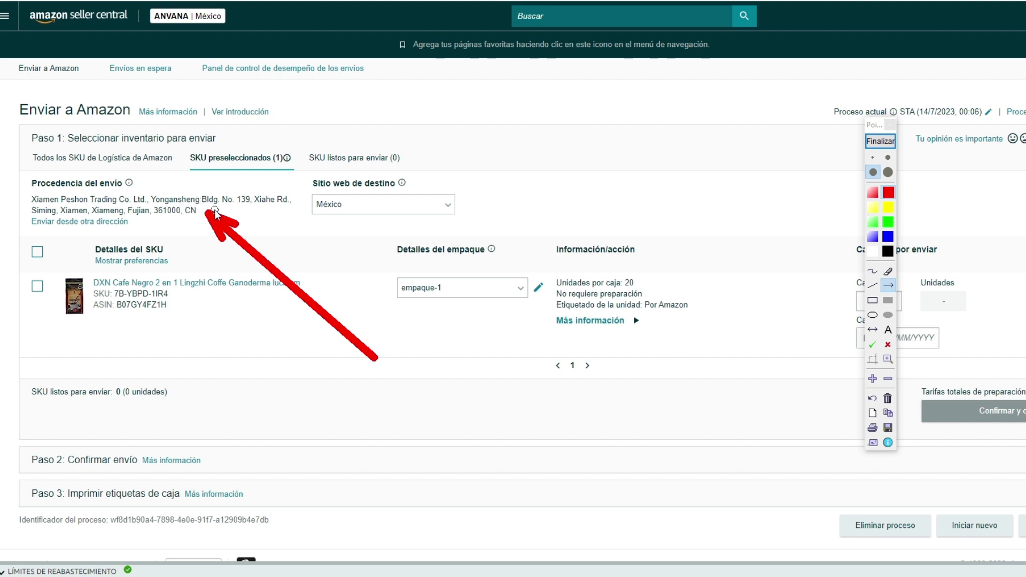
pyautogui.moveTo(212, 311); pyautogui.dragTo(170, 218)
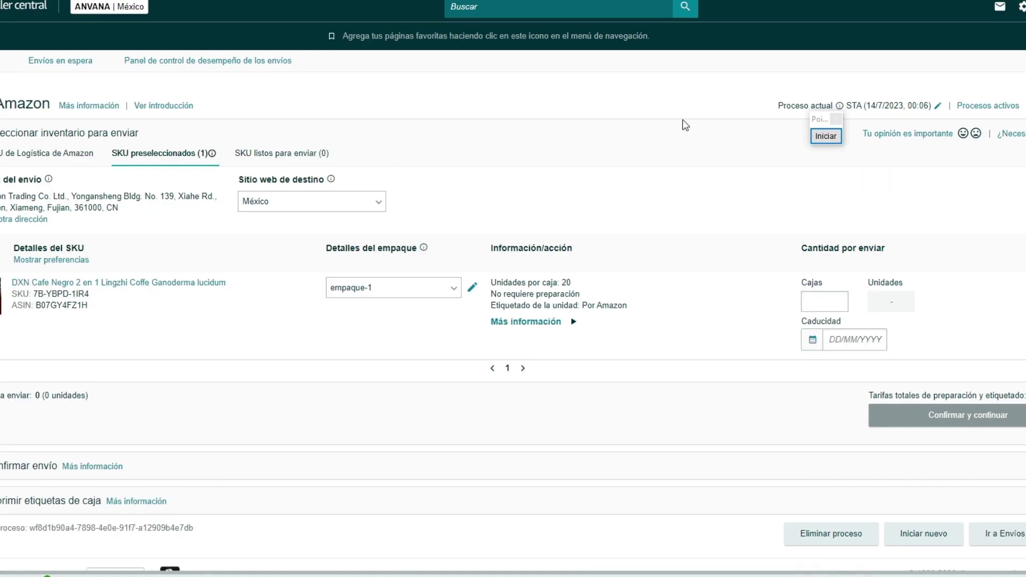
# Point a red arrow at the Sitio web de destino setting, clear it, and check the destination options
pyautogui.click(825, 136)
pyautogui.moveTo(214, 343); pyautogui.dragTo(255, 221)
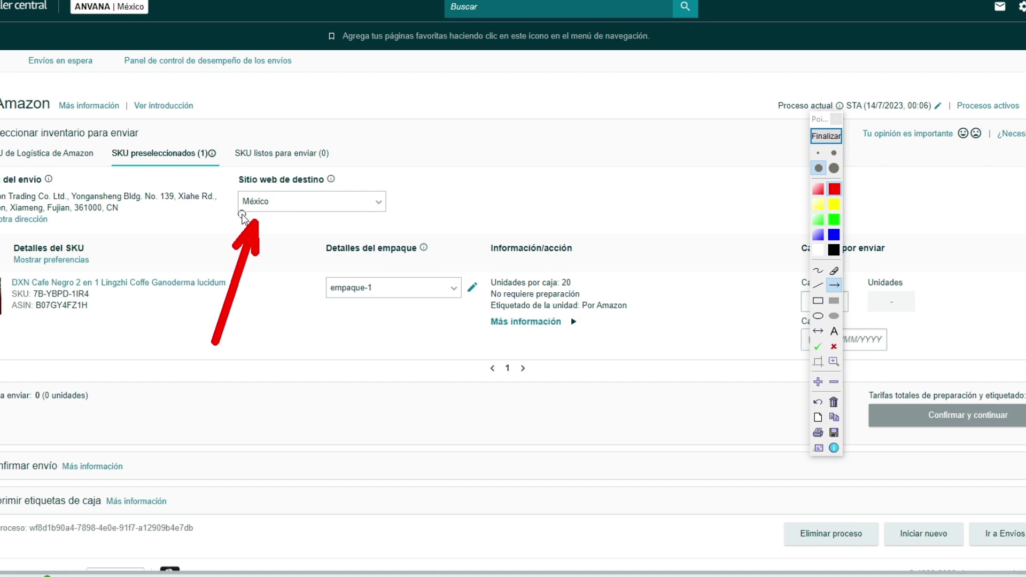
pyautogui.click(826, 136)
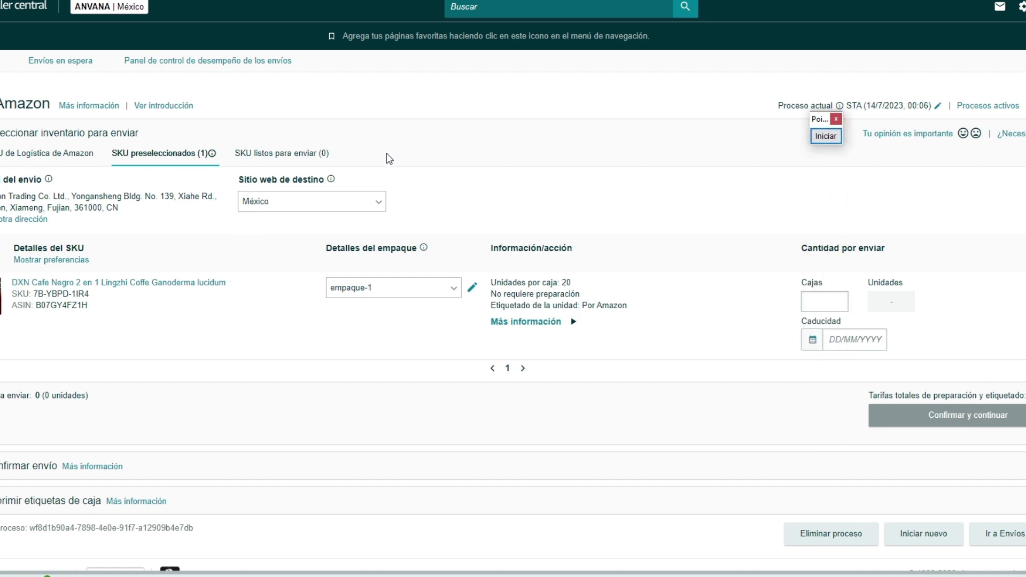
pyautogui.click(263, 203)
pyautogui.click(158, 220)
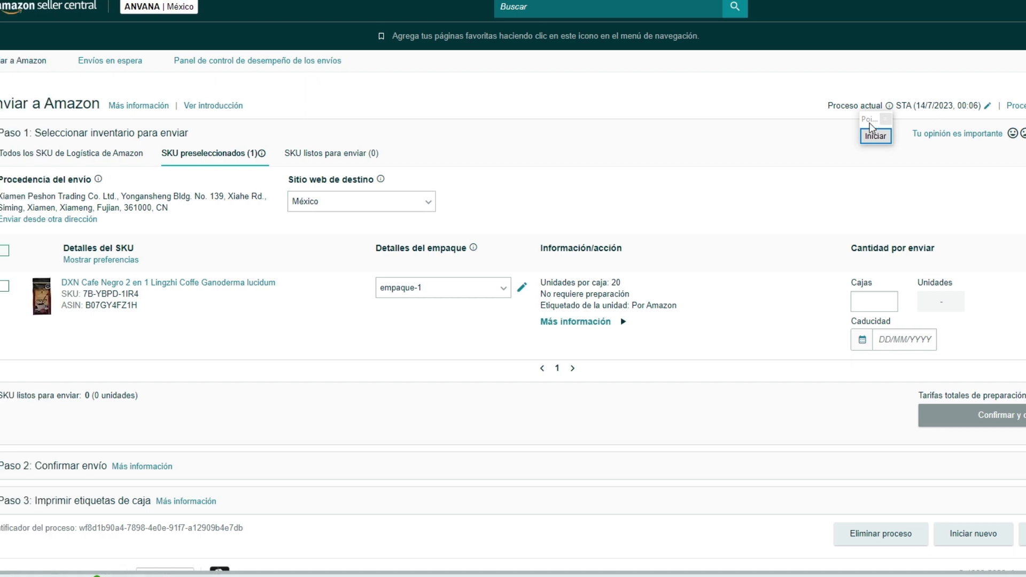
# Mark the product's SKU details and the Detalles del empaque column with red arrows, and clear the annotations
pyautogui.moveTo(228, 514)
pyautogui.mouseDown()
pyautogui.moveTo(143, 361)
pyautogui.moveTo(105, 324)
pyautogui.mouseUp()
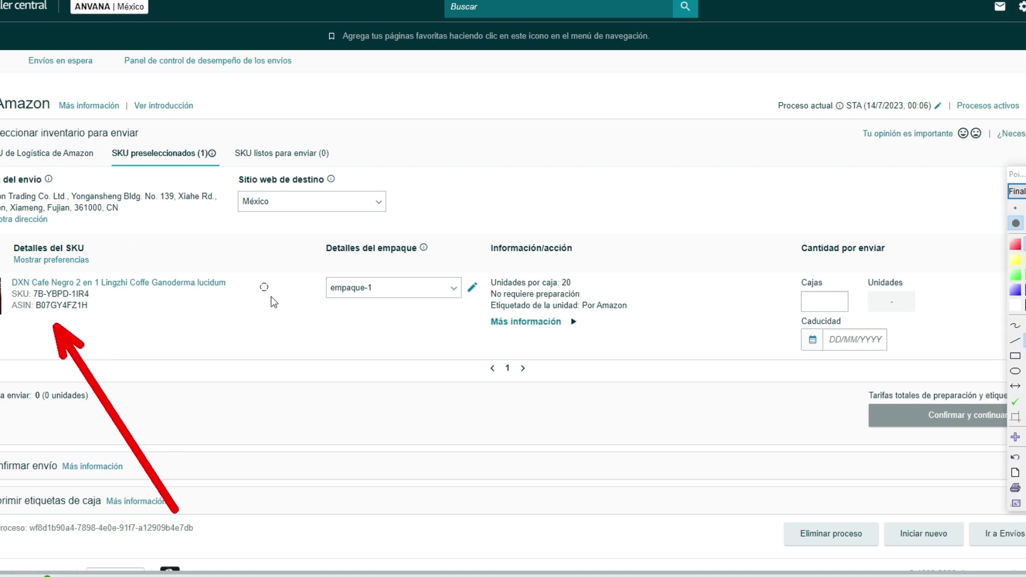
pyautogui.moveTo(56, 184); pyautogui.dragTo(311, 248)
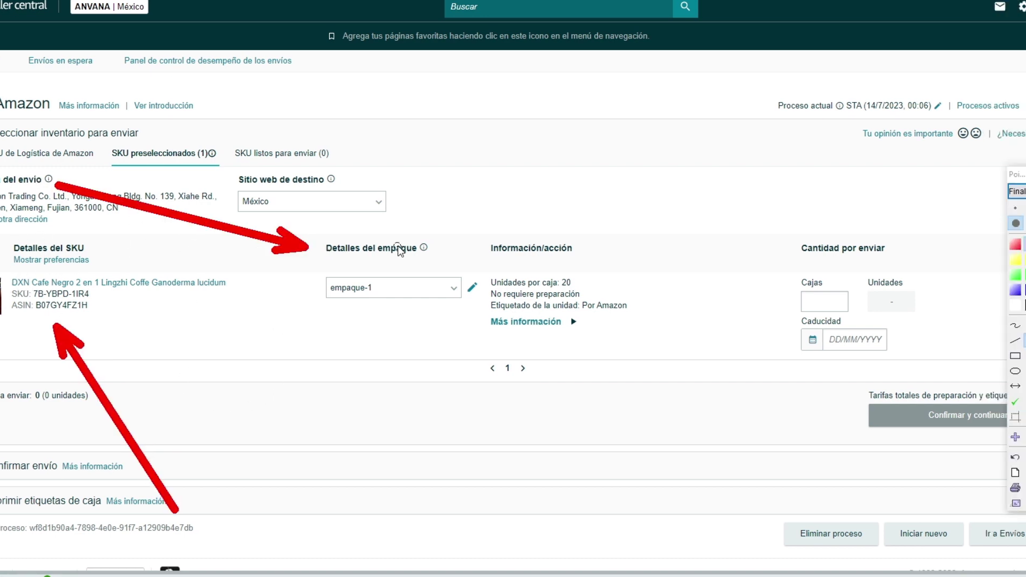
pyautogui.click(1016, 192)
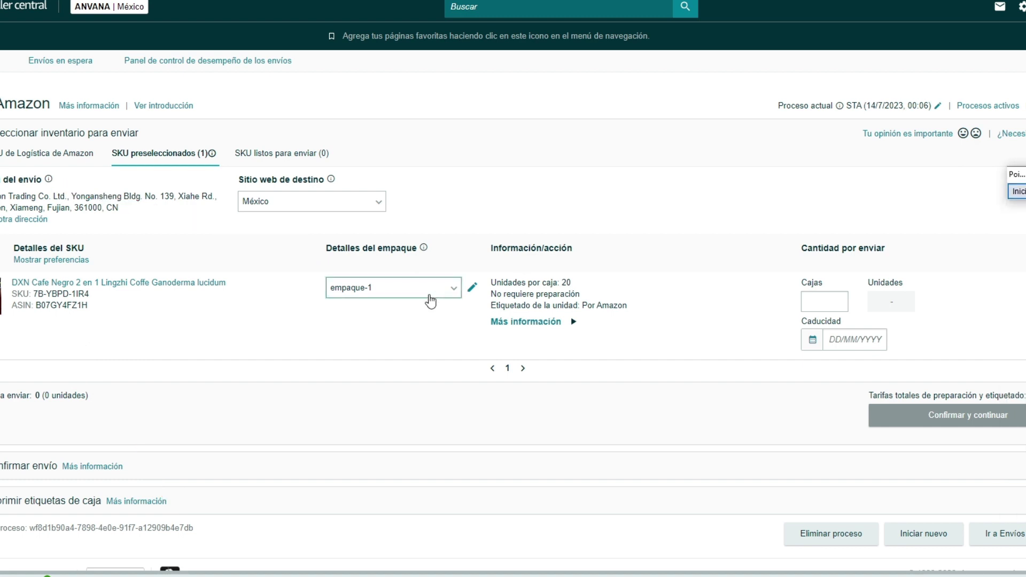
# Create a new package template for the DXN Cafe Negro 2 en 1 product and name it ENVIO DISPENSADOR
pyautogui.click(452, 291)
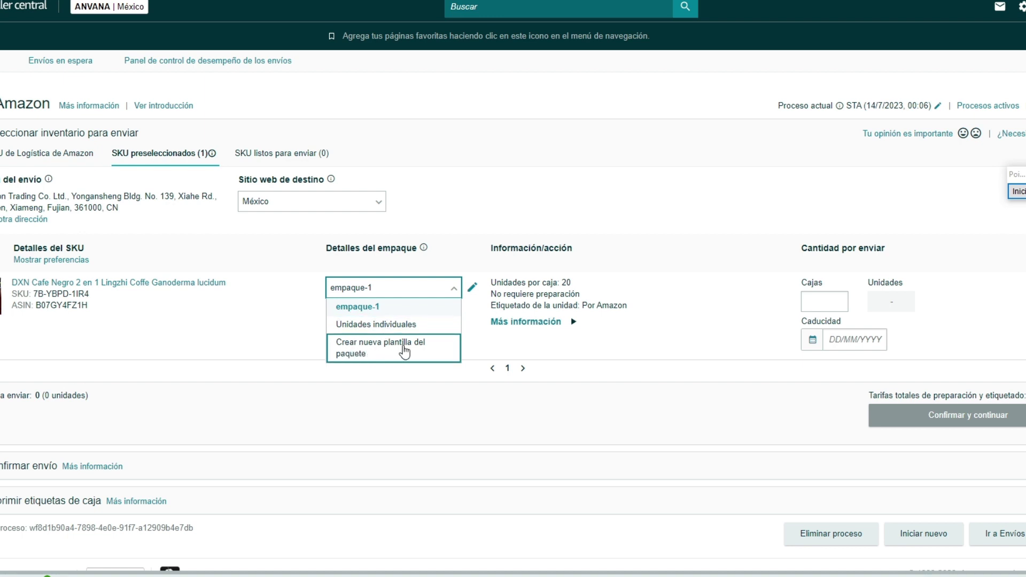
pyautogui.click(375, 347)
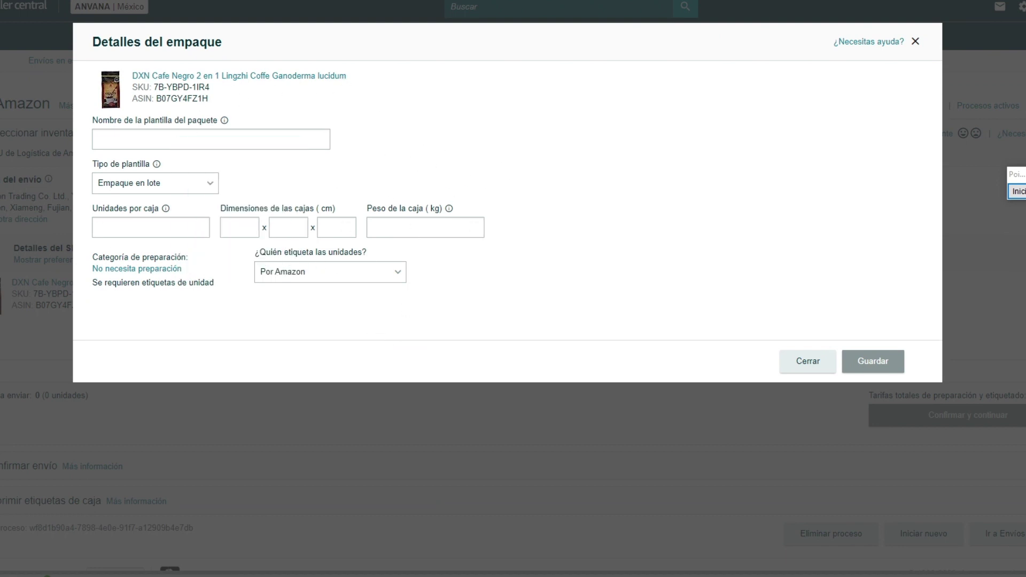
pyautogui.click(1016, 192)
pyautogui.moveTo(85, 153); pyautogui.dragTo(87, 152)
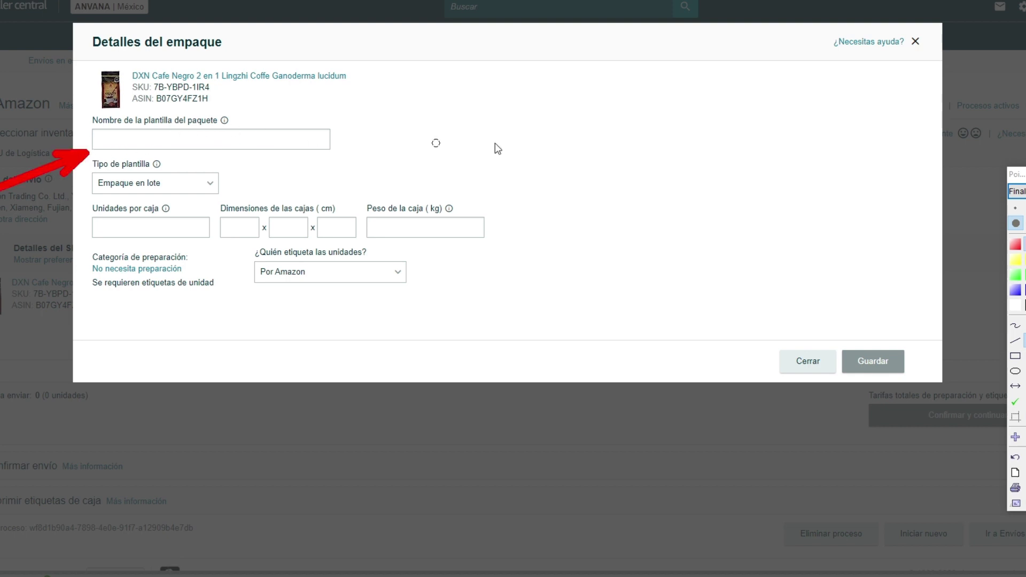
pyautogui.click(1016, 192)
pyautogui.click(259, 139)
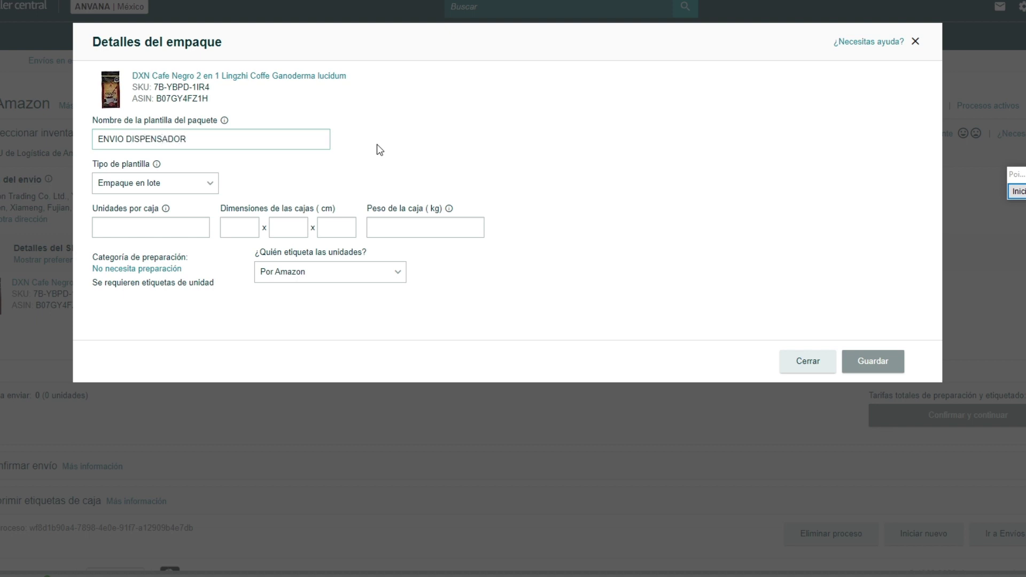
# Choose Empaque en lote as the package template type
pyautogui.click(156, 191)
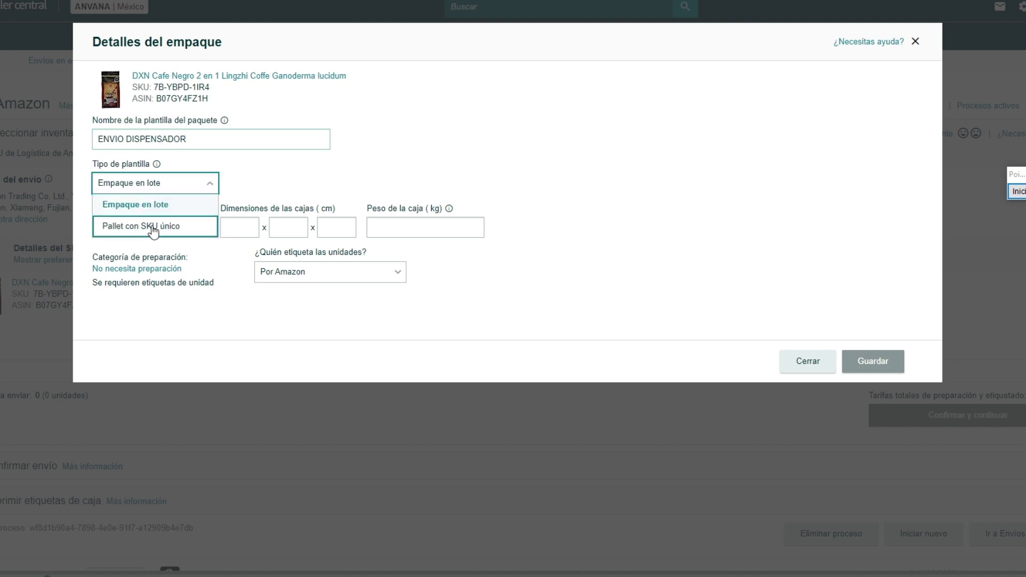
pyautogui.click(116, 207)
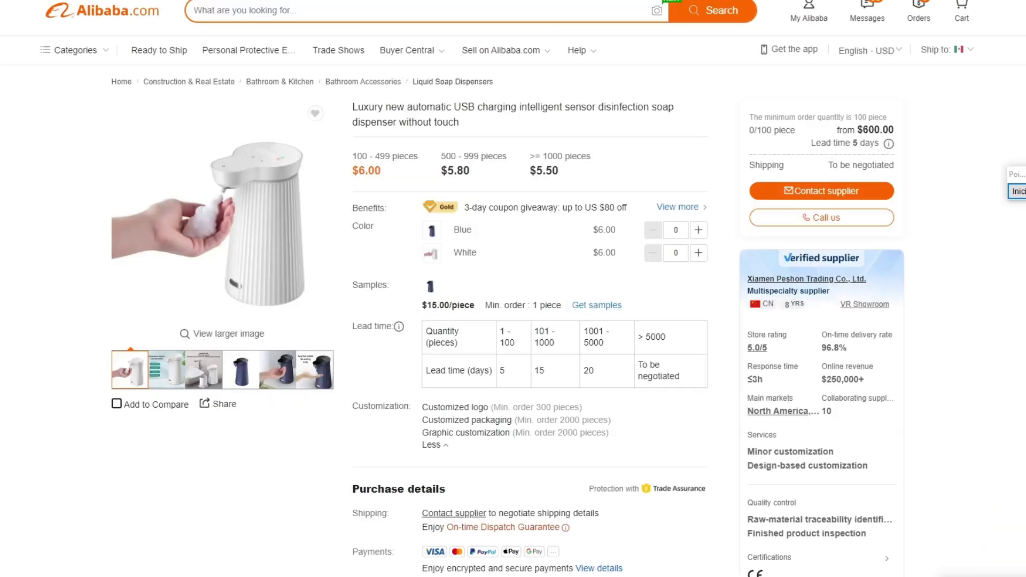
# Point a red arrow at the product photo in the Alibaba soap dispenser listing and clear the annotation
pyautogui.click(1017, 191)
pyautogui.moveTo(3, 404); pyautogui.dragTo(173, 285)
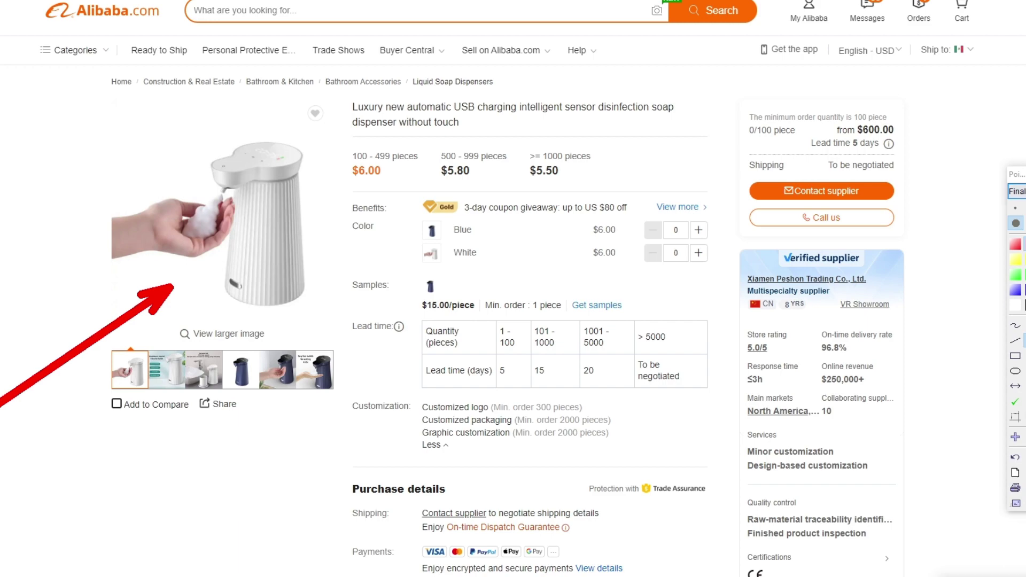
pyautogui.press('Escape')
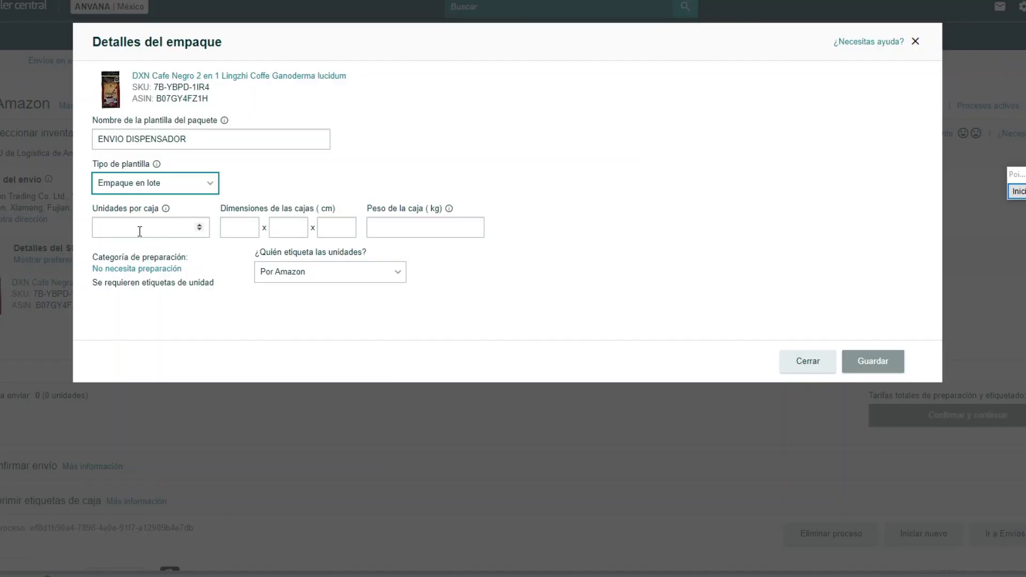
# Set the units per box to 100 and point red arrows at the box dimensions and box weight fields
pyautogui.click(128, 229)
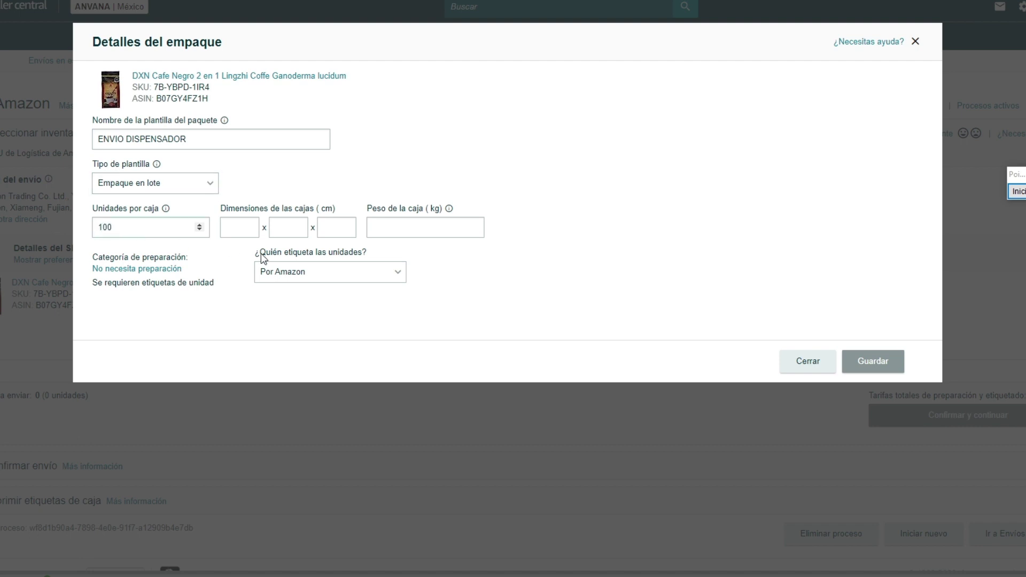
pyautogui.moveTo(234, 54); pyautogui.dragTo(262, 190)
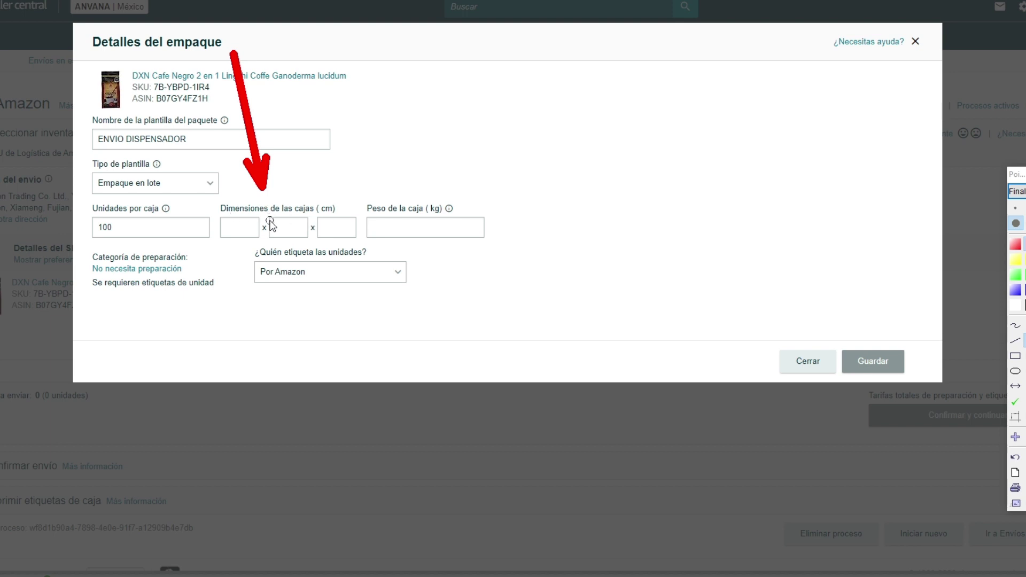
pyautogui.moveTo(396, 77); pyautogui.dragTo(416, 199)
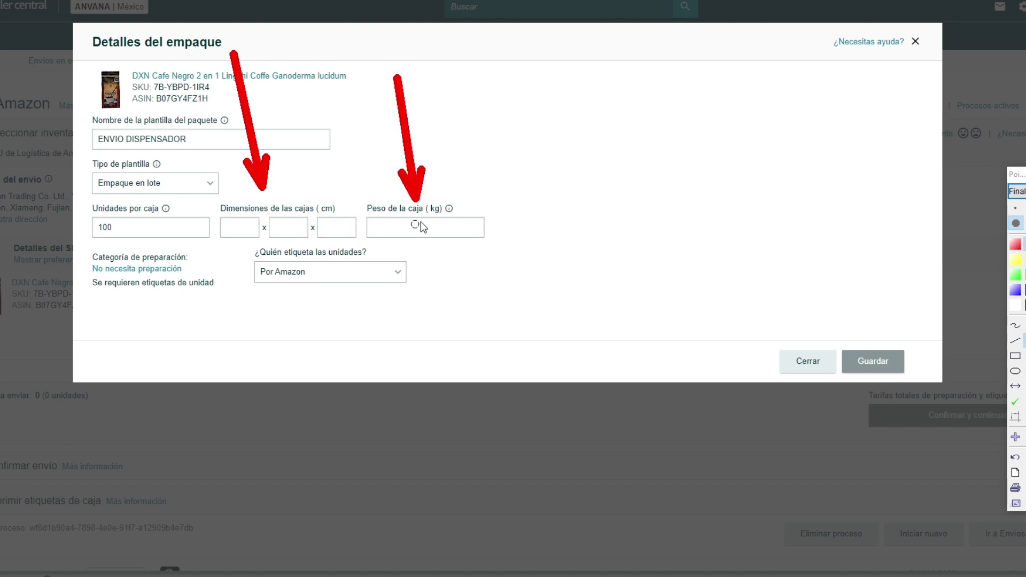
pyautogui.click(1022, 191)
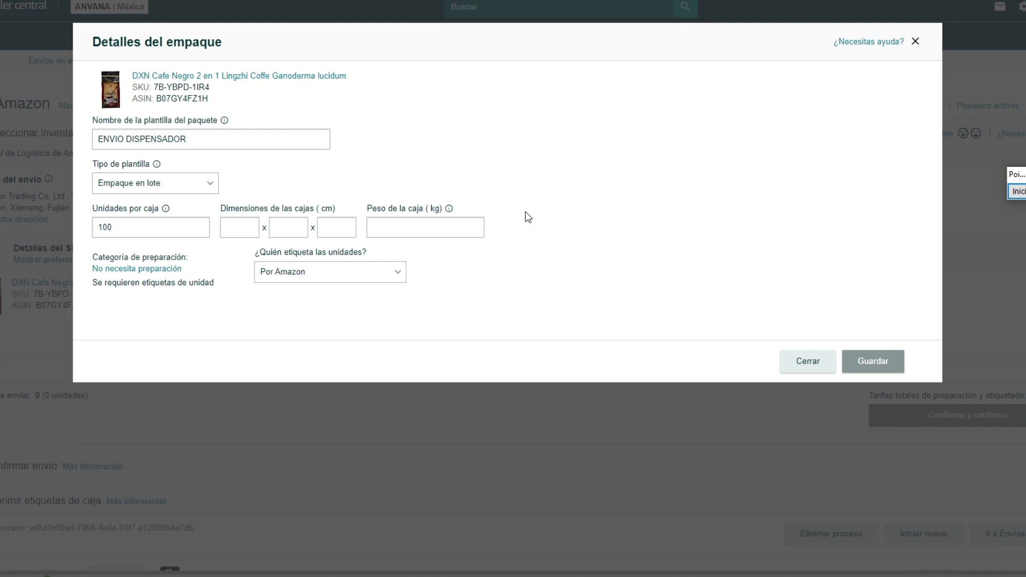
# Switch to the Alibaba supplier chat, point red arrows at the box measurements and total gross weight messages, and clear the annotations
pyautogui.hotkey('ctrl', 'Tab')
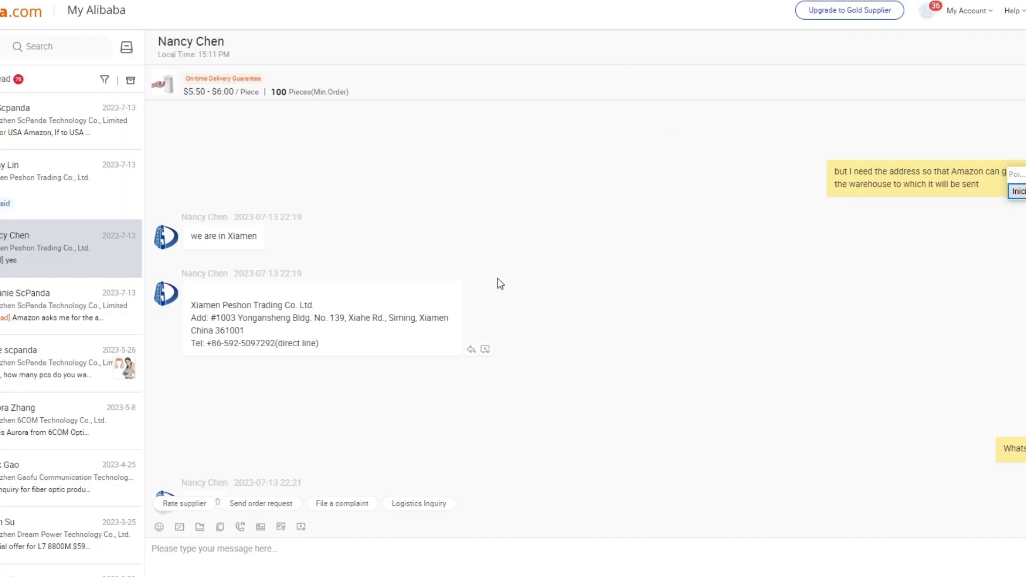
pyautogui.press('Up')
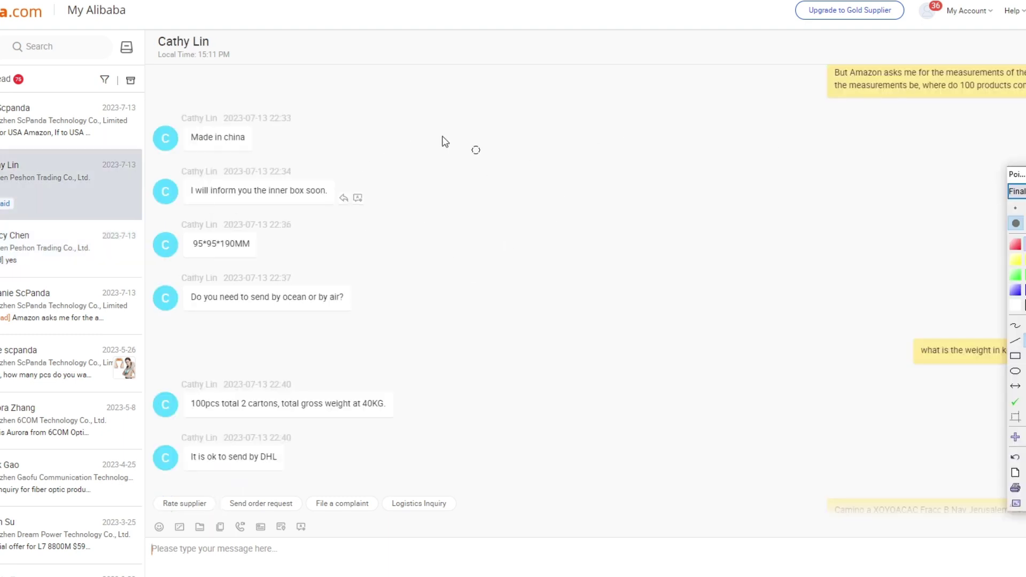
pyautogui.moveTo(696, 174); pyautogui.dragTo(270, 244)
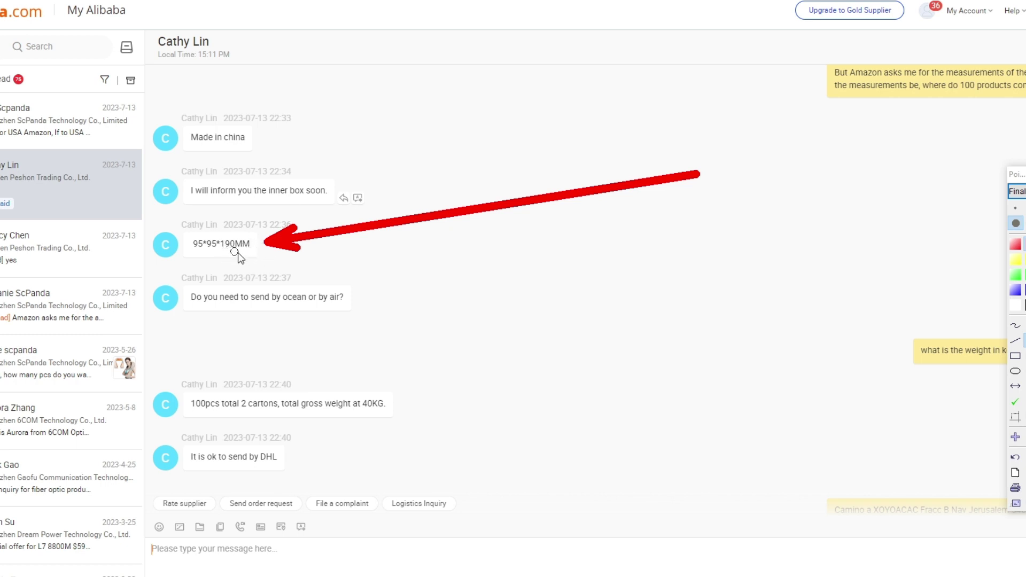
pyautogui.moveTo(668, 300)
pyautogui.mouseDown()
pyautogui.moveTo(507, 371)
pyautogui.moveTo(396, 400)
pyautogui.mouseUp()
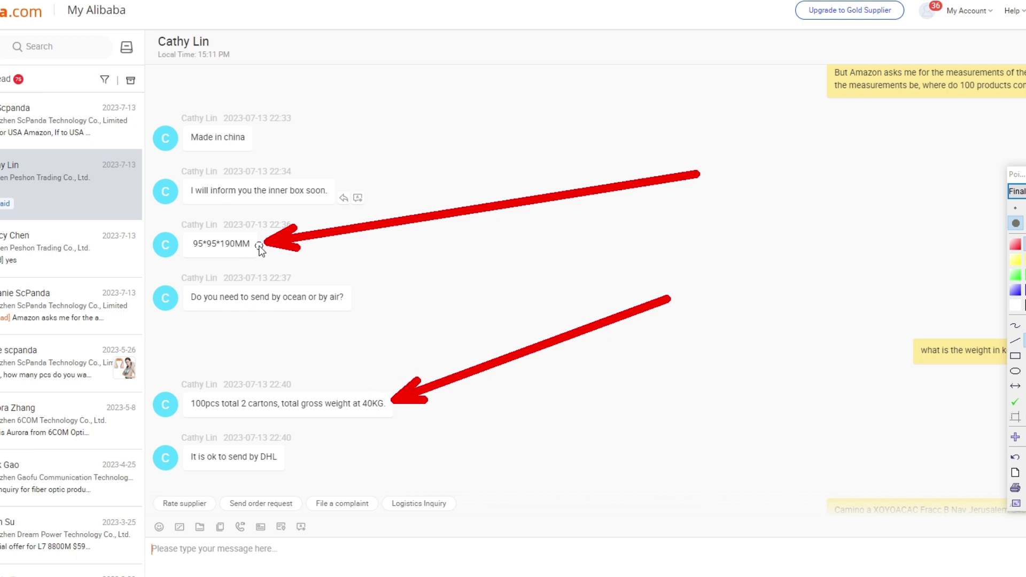
pyautogui.click(1018, 191)
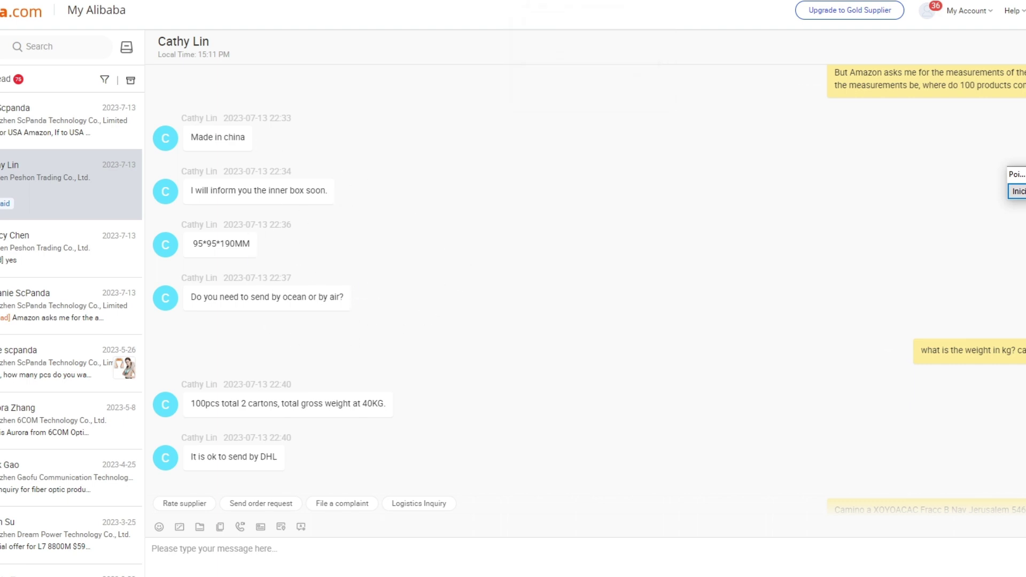
# Return to the package template, go through the box dimensions, weight and unit labelling fields, keep Por Amazon for labelling, and close the package details
pyautogui.hotkey('alt', 'Tab')
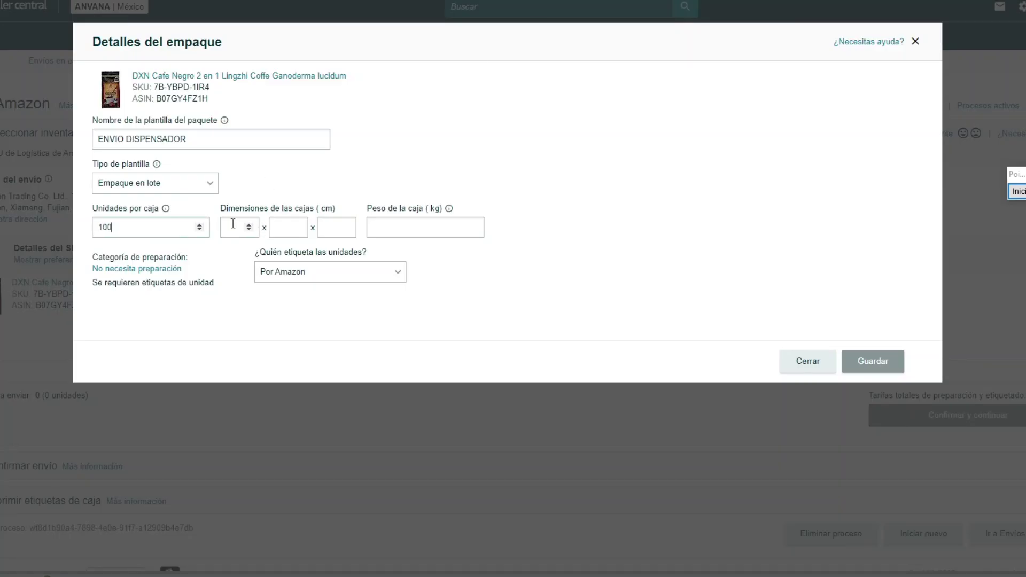
pyautogui.click(335, 227)
pyautogui.click(388, 228)
pyautogui.click(290, 273)
pyautogui.click(291, 274)
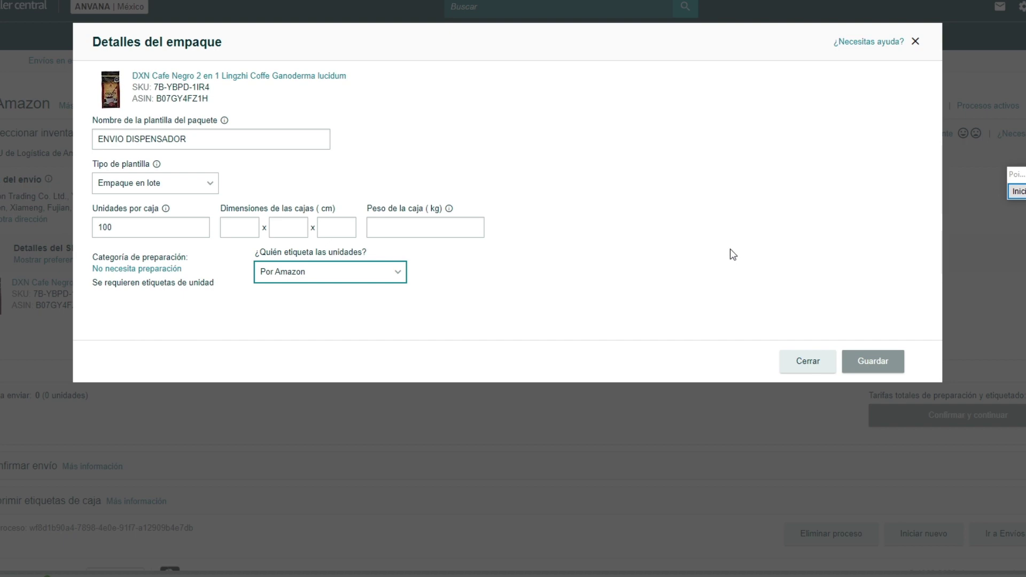
pyautogui.press('Escape')
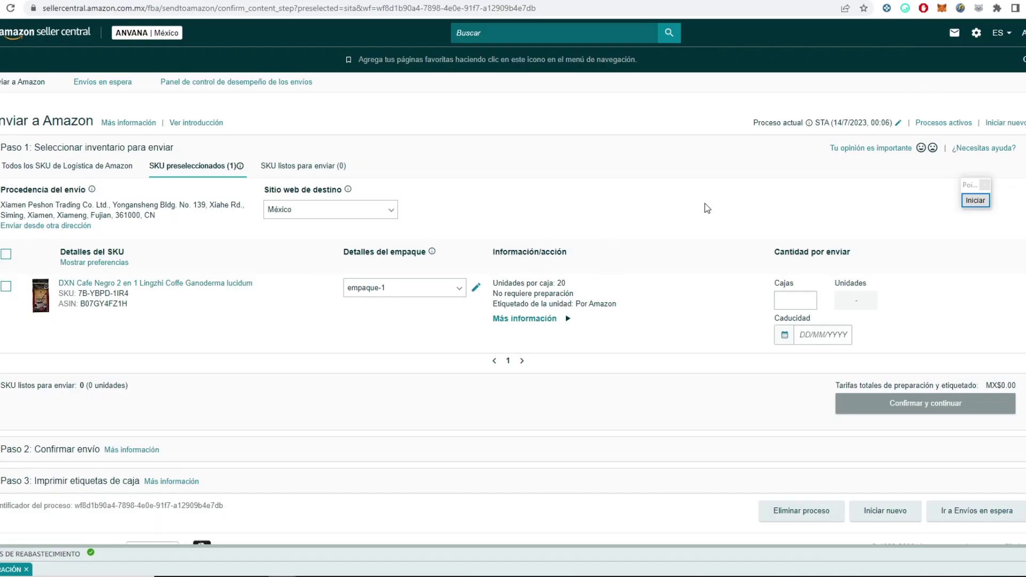
# Point a red arrow at Detalles del empaque, clear it, and choose ENVIO DISPENSADOR as the SKU's package template
pyautogui.click(975, 201)
pyautogui.moveTo(334, 262); pyautogui.dragTo(348, 256)
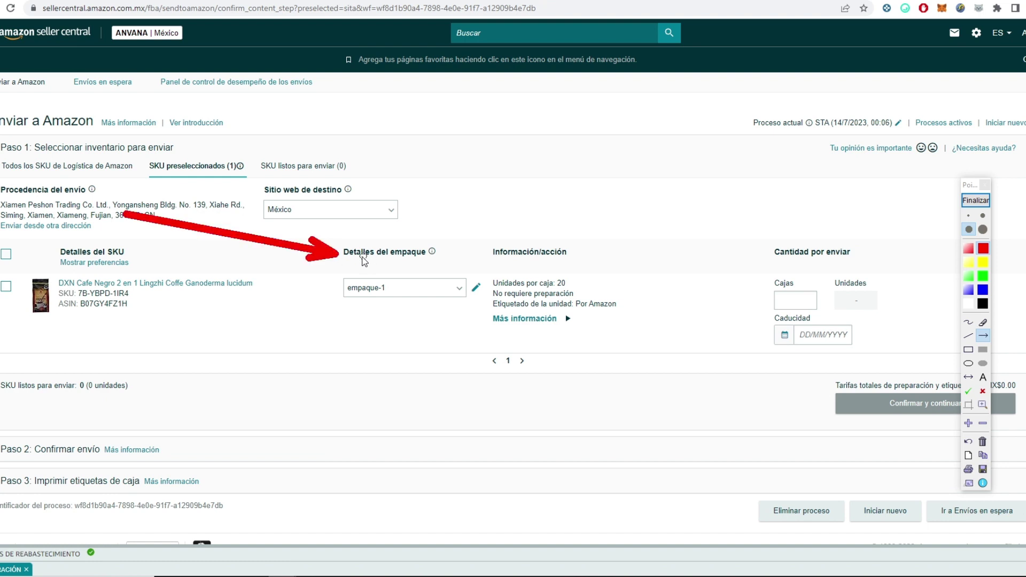
pyautogui.click(976, 199)
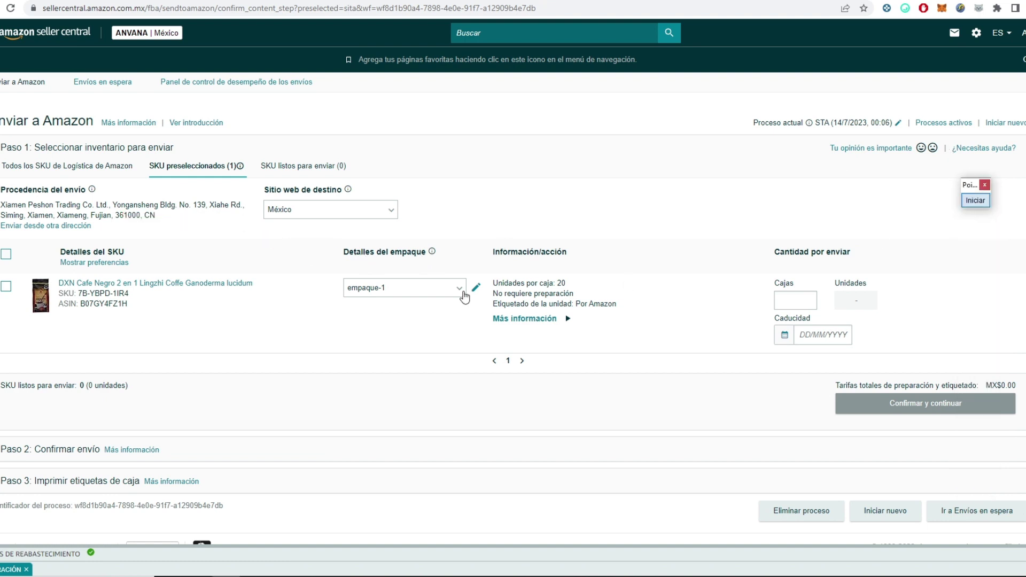
pyautogui.click(434, 289)
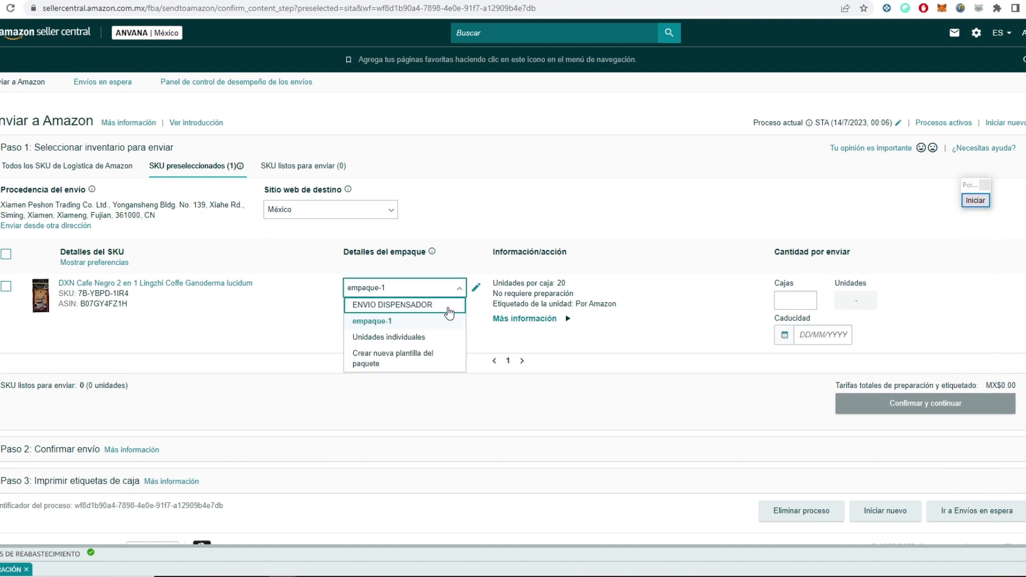
pyautogui.click(420, 311)
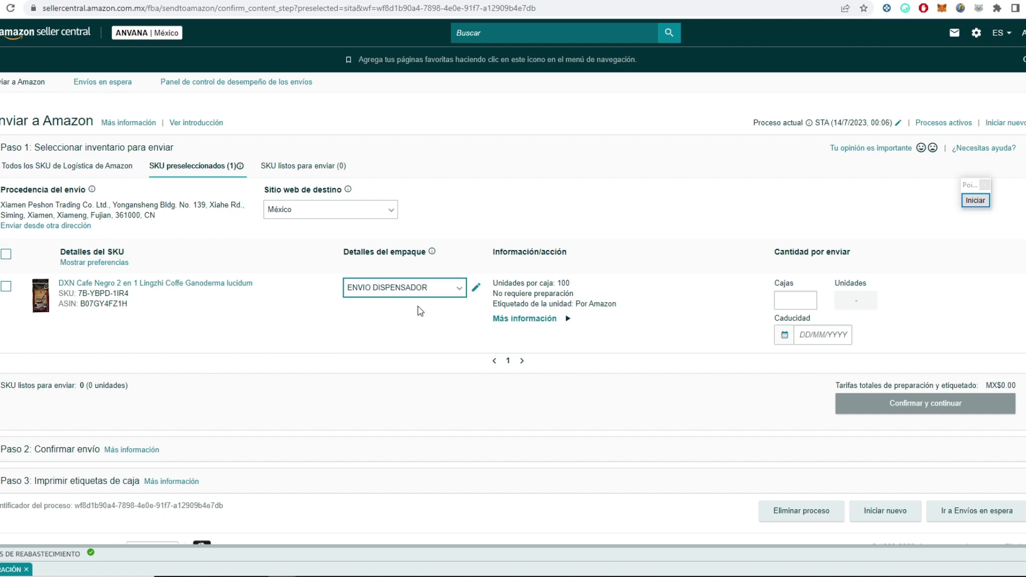
# Point red arrows at the SKU's units per box information, the Cantidad por enviar heading and the Cajas field
pyautogui.click(983, 203)
pyautogui.moveTo(709, 180); pyautogui.dragTo(580, 275)
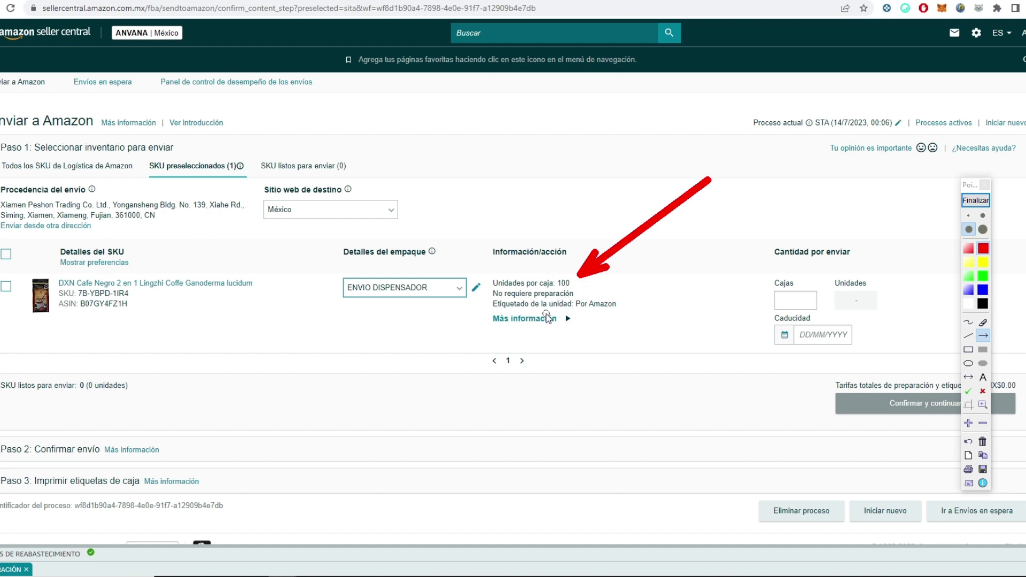
pyautogui.click(975, 201)
pyautogui.moveTo(976, 201); pyautogui.dragTo(438, 113)
pyautogui.click(438, 114)
pyautogui.moveTo(731, 233); pyautogui.dragTo(765, 245)
pyautogui.moveTo(579, 377); pyautogui.dragTo(762, 310)
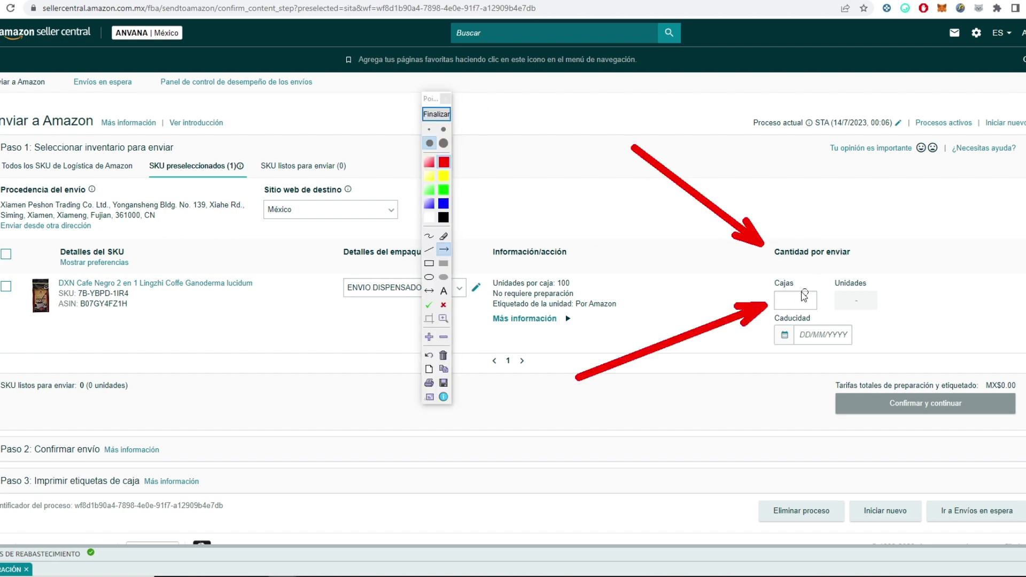
# Set the number of boxes to send to 1, then point red arrows at the Unidades value and clear them
pyautogui.click(772, 286)
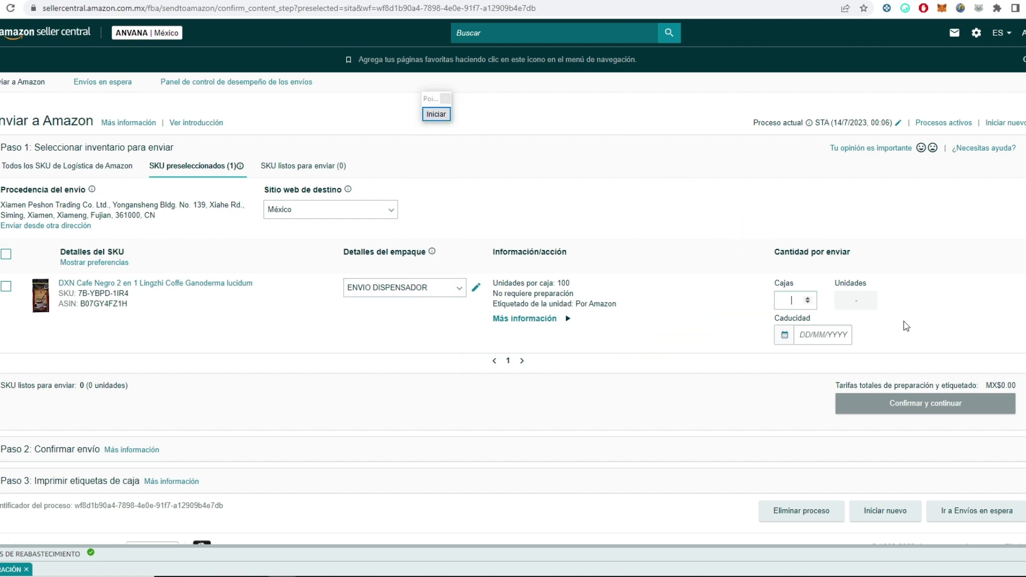
pyautogui.write('1')
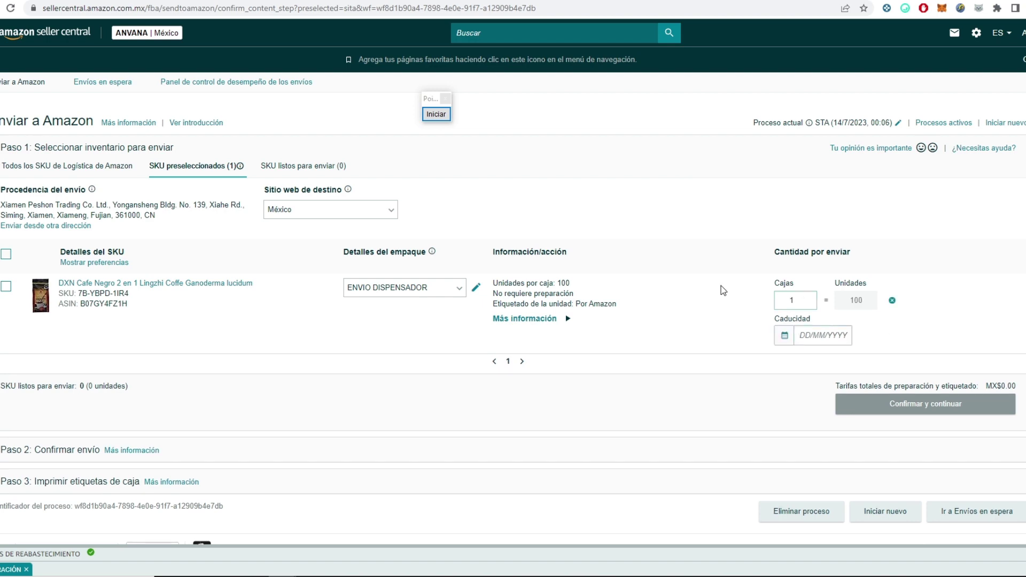
pyautogui.click(437, 114)
pyautogui.moveTo(978, 203); pyautogui.dragTo(877, 284)
pyautogui.moveTo(902, 356); pyautogui.dragTo(866, 310)
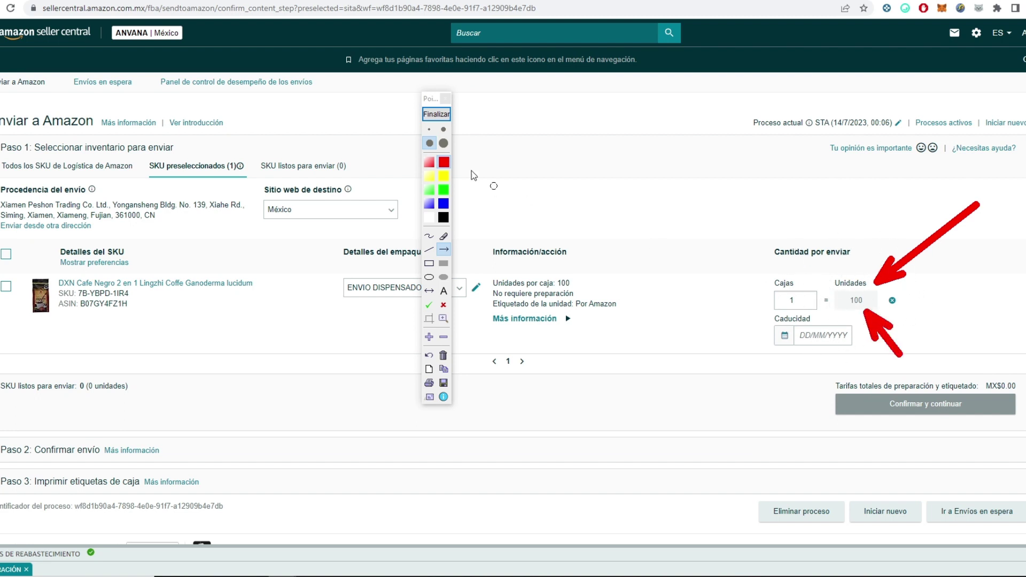
pyautogui.click(438, 115)
# Set the SKU's expiry date to 17/4/2025, point a red arrow at Listo para enviar, and mark the SKU as ready to send
pyautogui.click(821, 333)
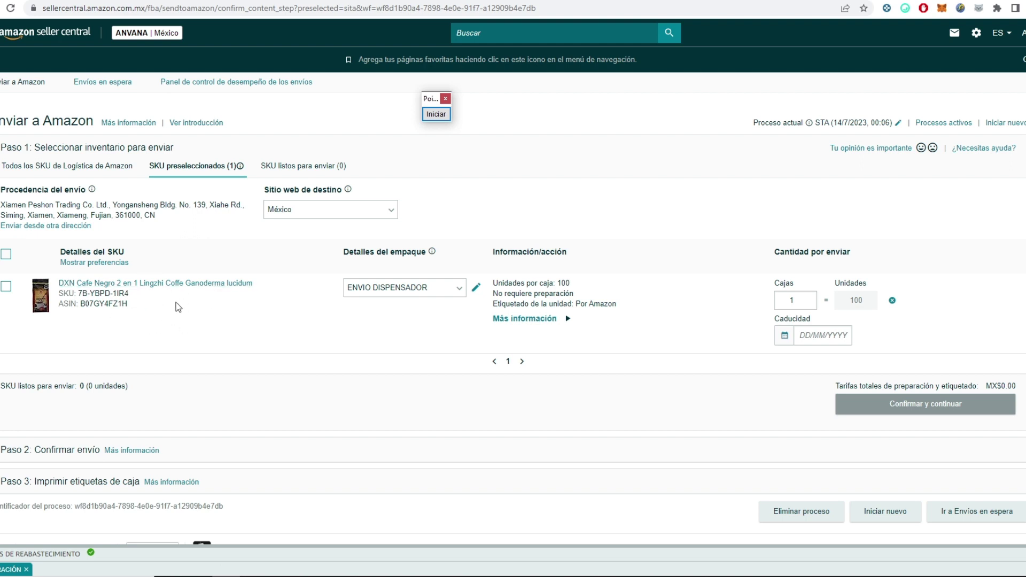
pyautogui.click(826, 333)
pyautogui.write('17/4/2025')
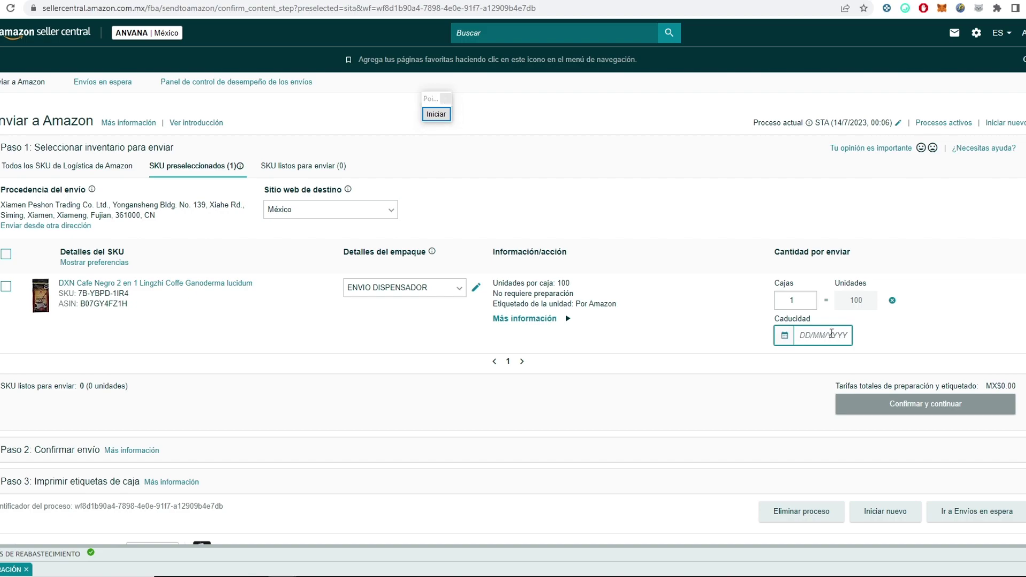
pyautogui.click(436, 113)
pyautogui.moveTo(670, 480); pyautogui.dragTo(772, 373)
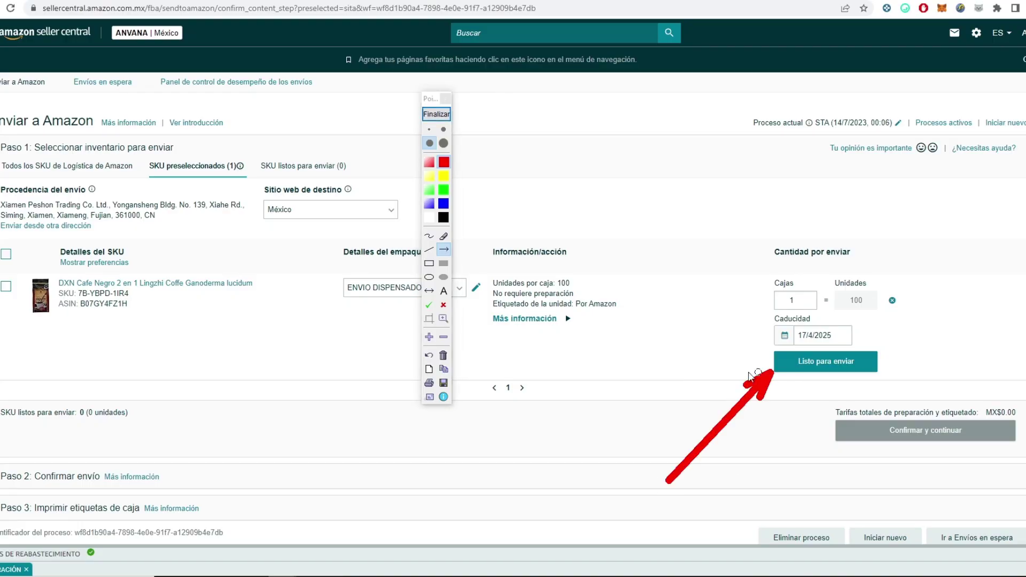
pyautogui.click(433, 115)
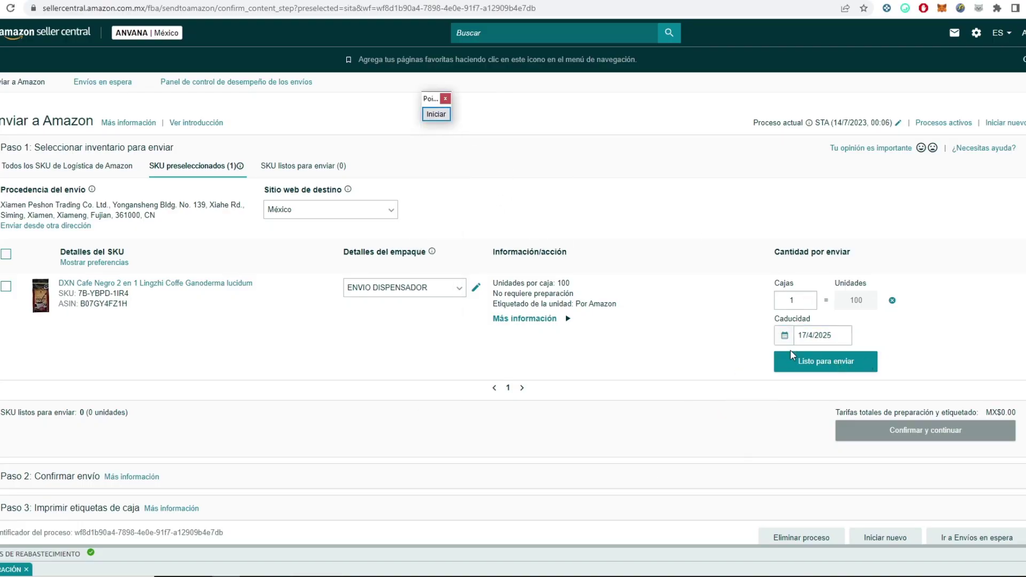
pyautogui.click(797, 362)
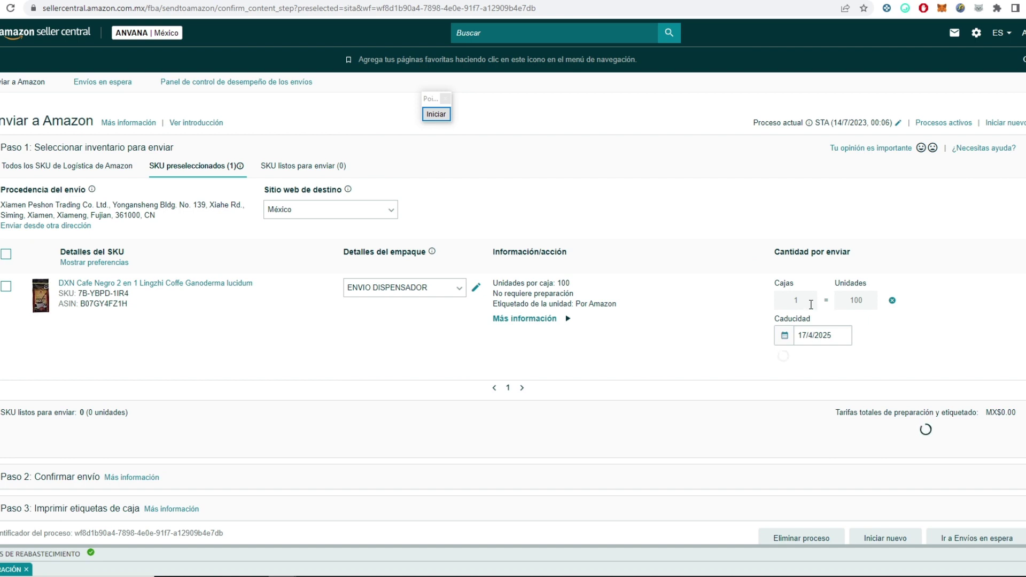
# Point a red arrow at Confirmar y continuar, clear it, and confirm the inventory to continue to Paso 2: Confirmar envío
pyautogui.click(437, 114)
pyautogui.moveTo(590, 446)
pyautogui.mouseDown()
pyautogui.moveTo(785, 386)
pyautogui.moveTo(827, 385)
pyautogui.mouseUp()
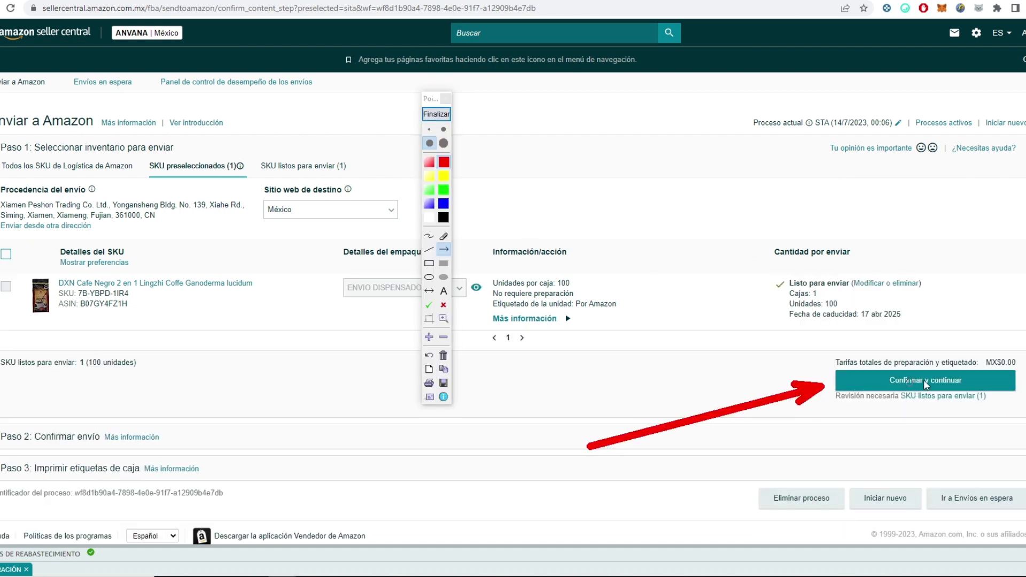
pyautogui.click(437, 114)
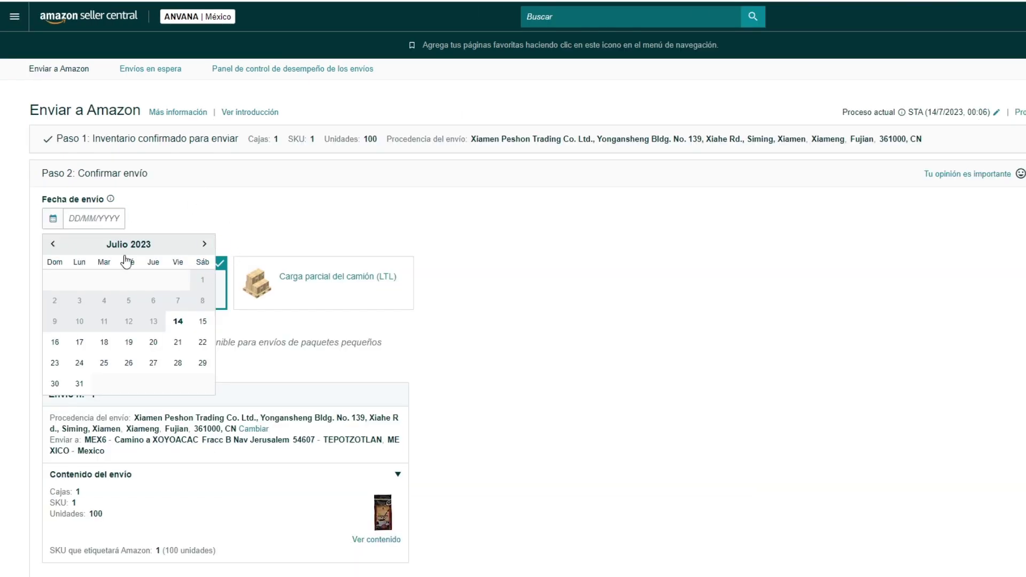
# Point out the Fecha de envío field and set the shipping date to 18 July 2023
pyautogui.moveTo(390, 160); pyautogui.dragTo(129, 198)
pyautogui.click(84, 216)
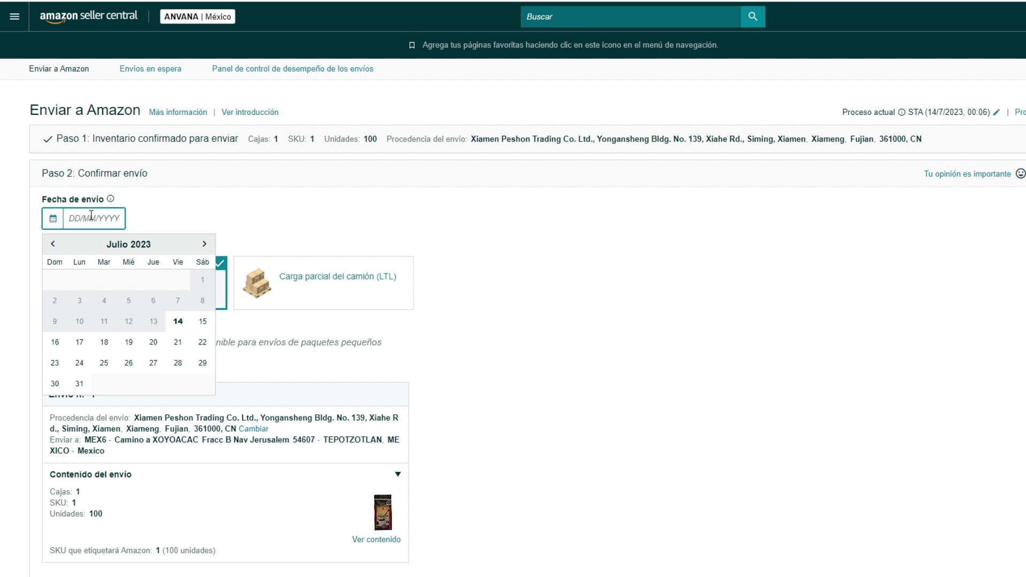
pyautogui.click(101, 345)
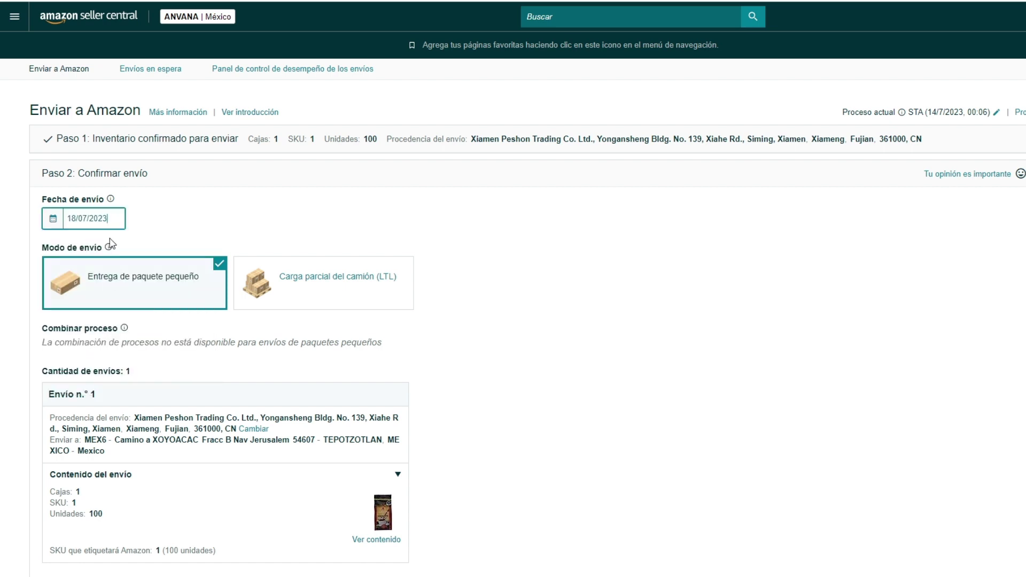
pyautogui.click(81, 227)
pyautogui.scroll(-1, 51, 262)
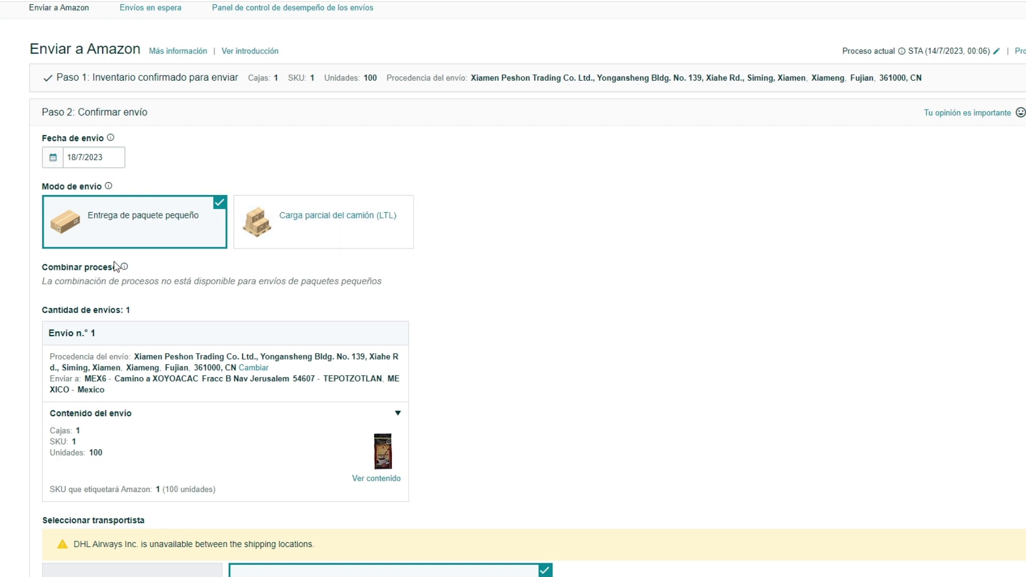
# Highlight the note about combining processes and point out the Cantidad de envíos heading
pyautogui.moveTo(47, 282); pyautogui.dragTo(274, 283)
pyautogui.click(534, 281)
pyautogui.scroll(-2, 588, 235)
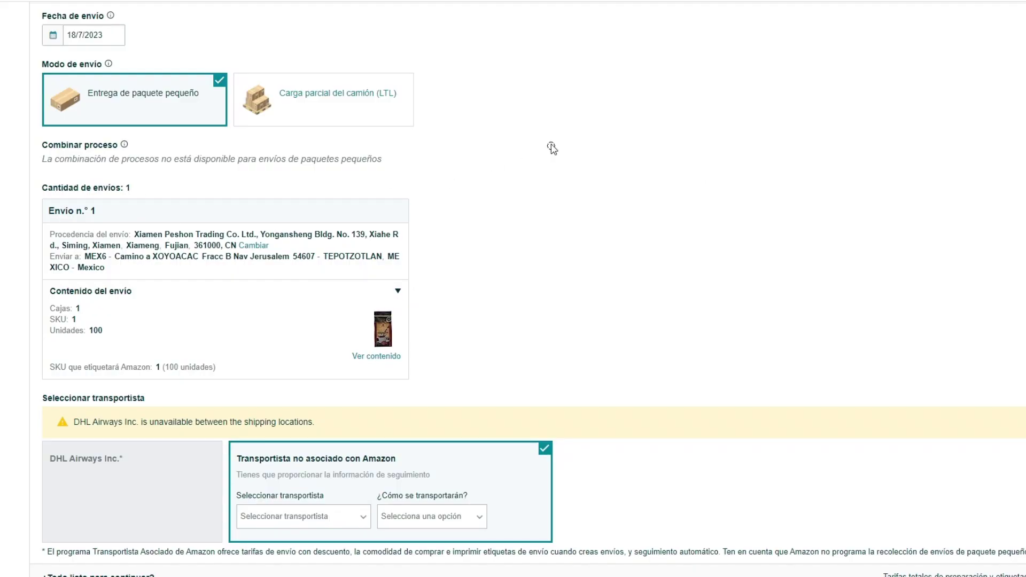
pyautogui.moveTo(552, 143); pyautogui.dragTo(143, 191)
# Highlight the Procedencia del envío label and the supplier's ship-from address in Envío n.° 1
pyautogui.moveTo(50, 234); pyautogui.dragTo(126, 230)
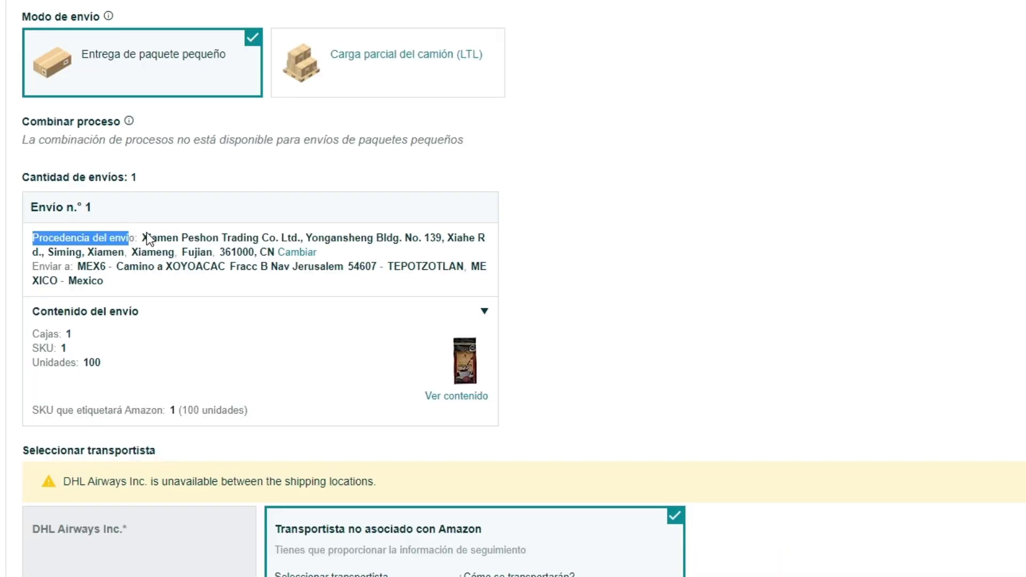
pyautogui.click(146, 237)
pyautogui.moveTo(145, 237); pyautogui.dragTo(278, 249)
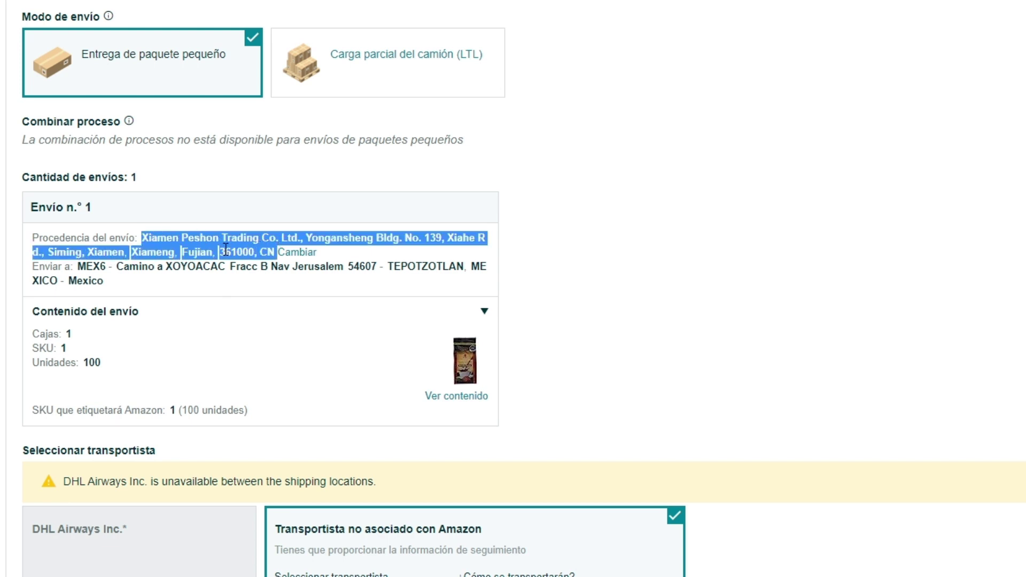
pyautogui.click(50, 263)
# Highlight the destination address of Amazon's MEX6 warehouse in Envío n.° 1 to review where the shipment goes
pyautogui.moveTo(32, 266); pyautogui.dragTo(143, 281)
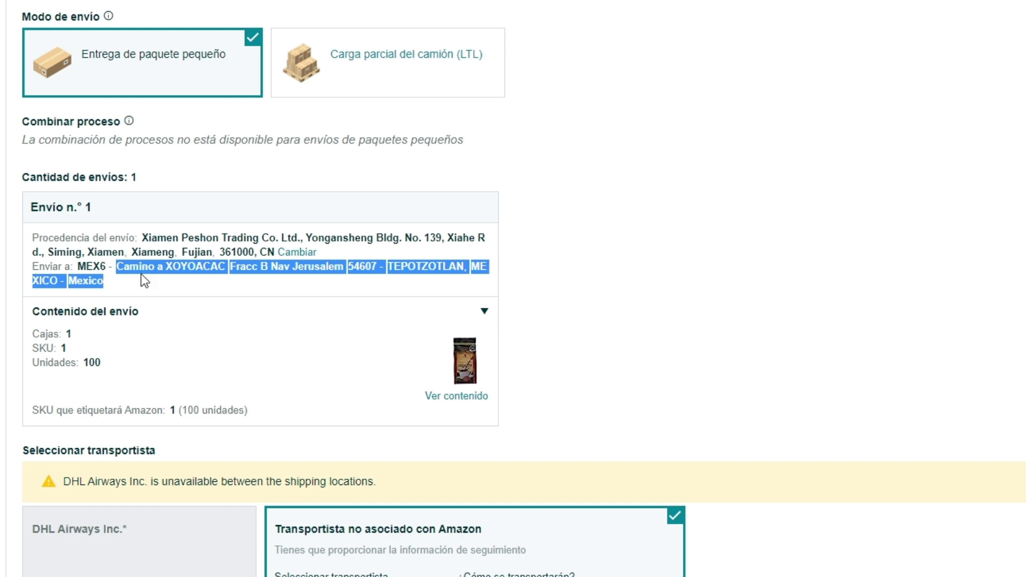
pyautogui.moveTo(116, 266); pyautogui.dragTo(152, 276)
pyautogui.click(153, 287)
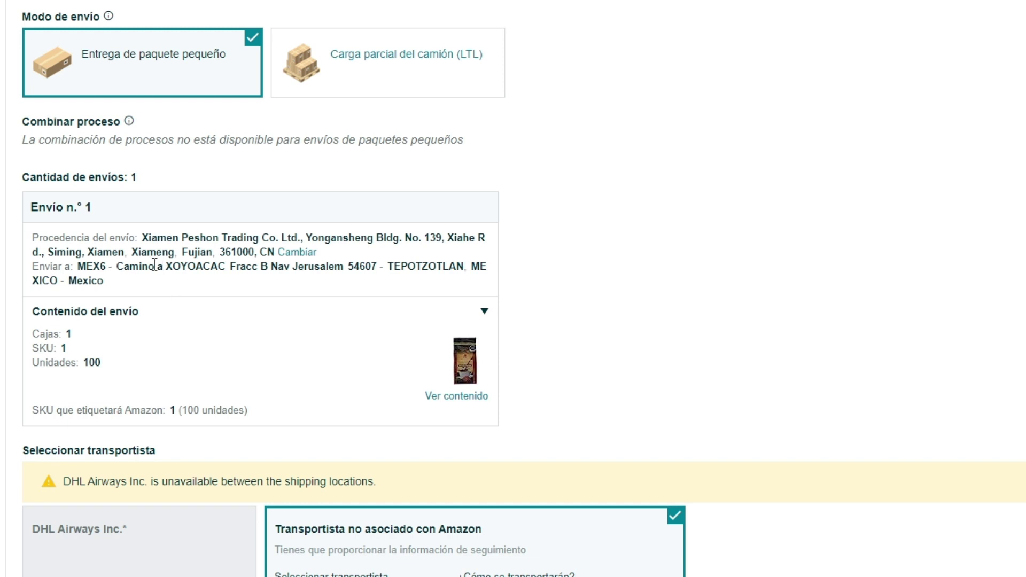
pyautogui.moveTo(116, 265); pyautogui.dragTo(131, 275)
pyautogui.click(114, 282)
pyautogui.moveTo(31, 265); pyautogui.dragTo(140, 284)
pyautogui.click(122, 266)
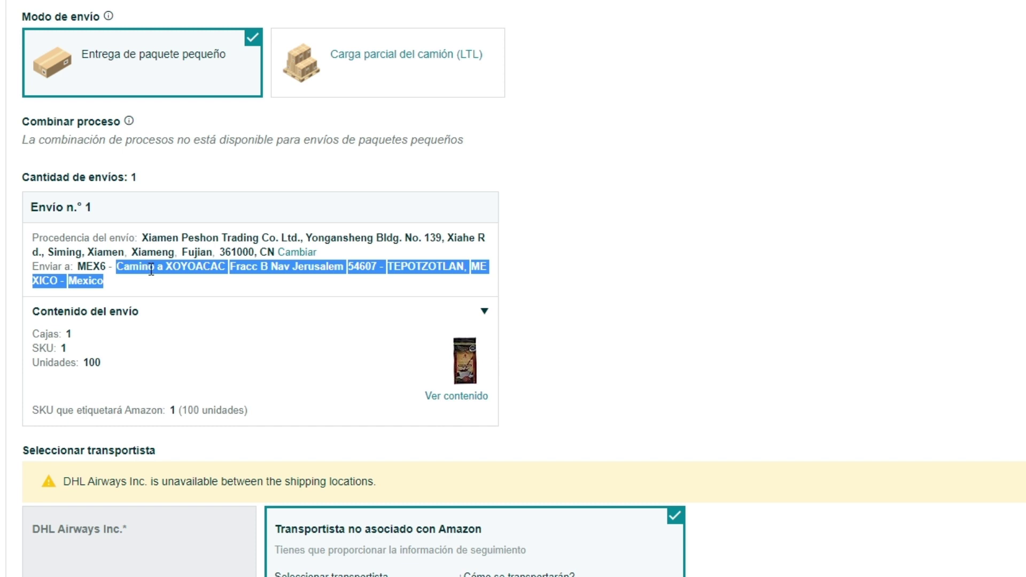
pyautogui.click(152, 275)
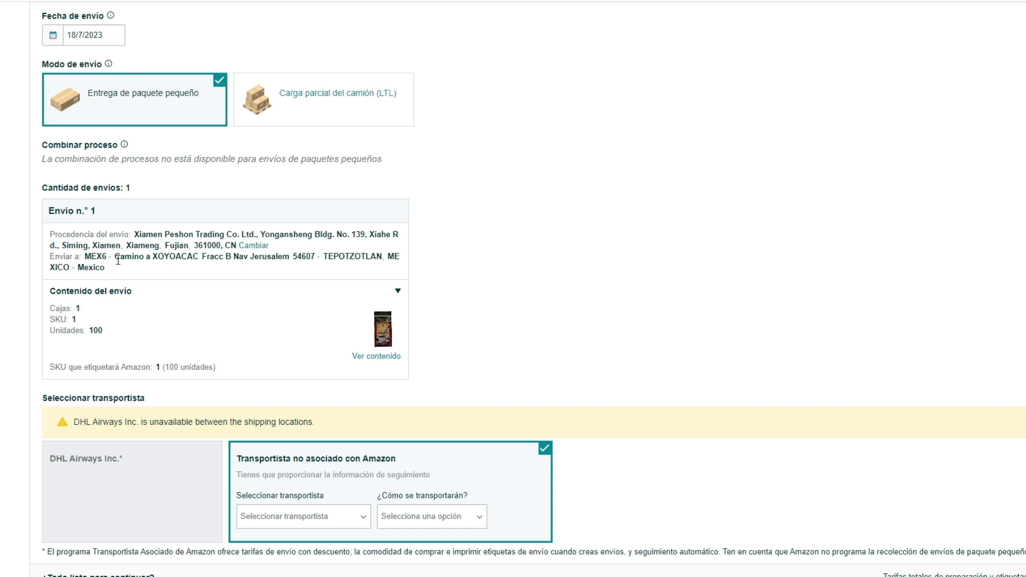
pyautogui.moveTo(116, 257); pyautogui.dragTo(135, 272)
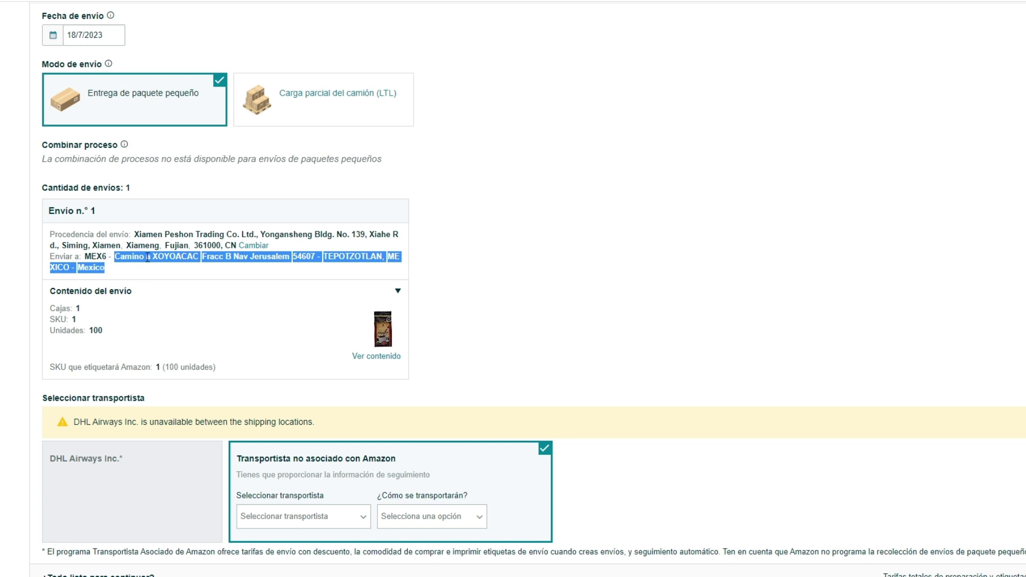
# Switch to the Alibaba supplier chat and mark the message containing the Amazon warehouse address with two red arrows
pyautogui.rightClick(174, 266)
pyautogui.click(181, 265)
pyautogui.click(484, 218)
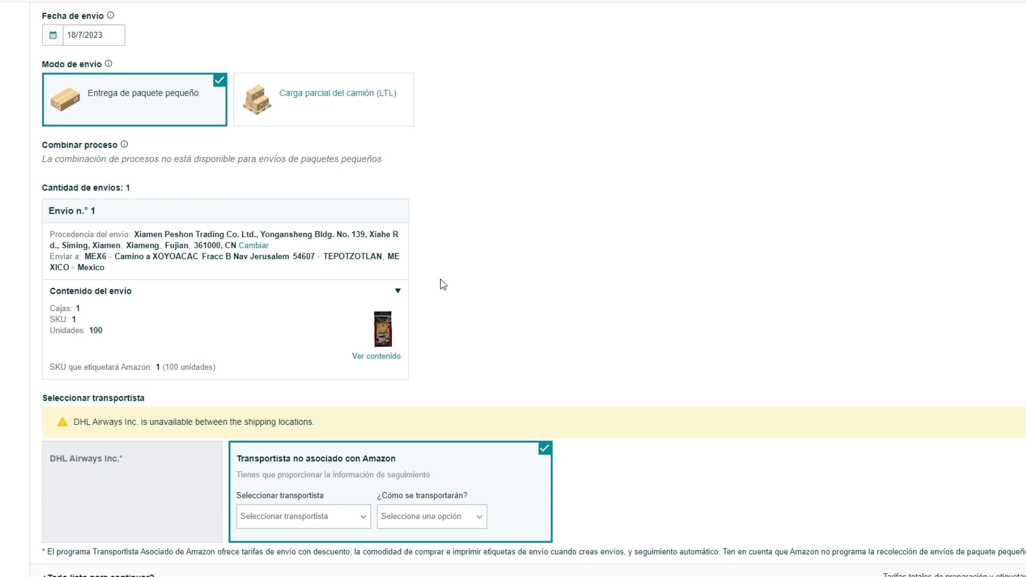
pyautogui.hotkey('alt', 'Tab')
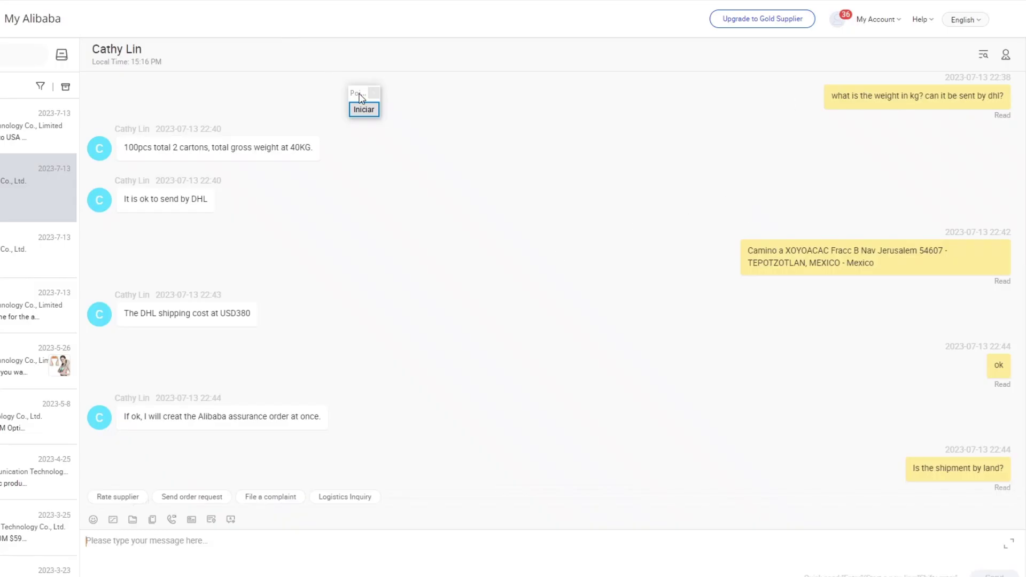
pyautogui.moveTo(359, 98); pyautogui.dragTo(289, 77)
pyautogui.click(293, 90)
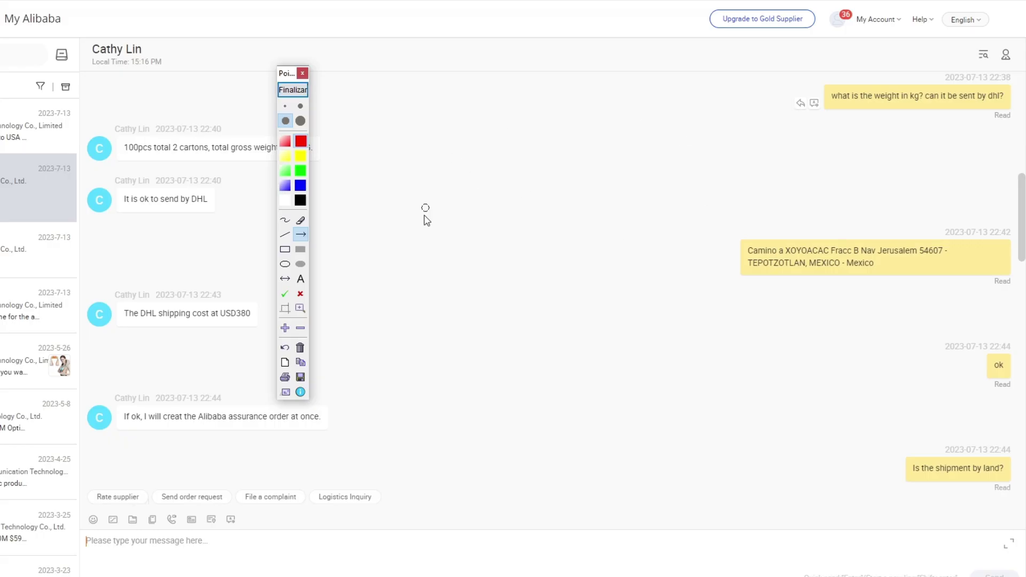
pyautogui.moveTo(484, 132); pyautogui.dragTo(745, 251)
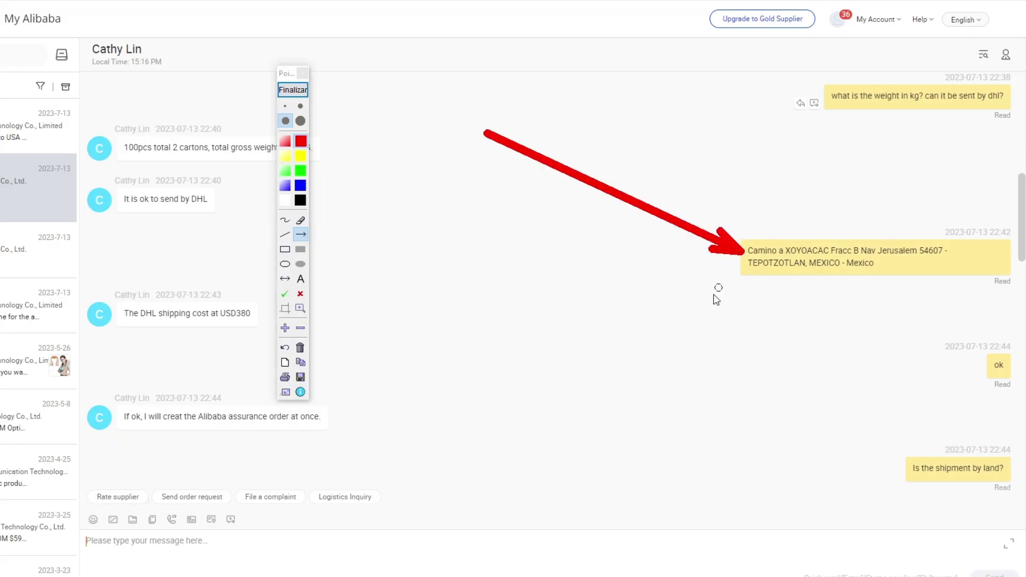
pyautogui.moveTo(552, 398); pyautogui.dragTo(754, 271)
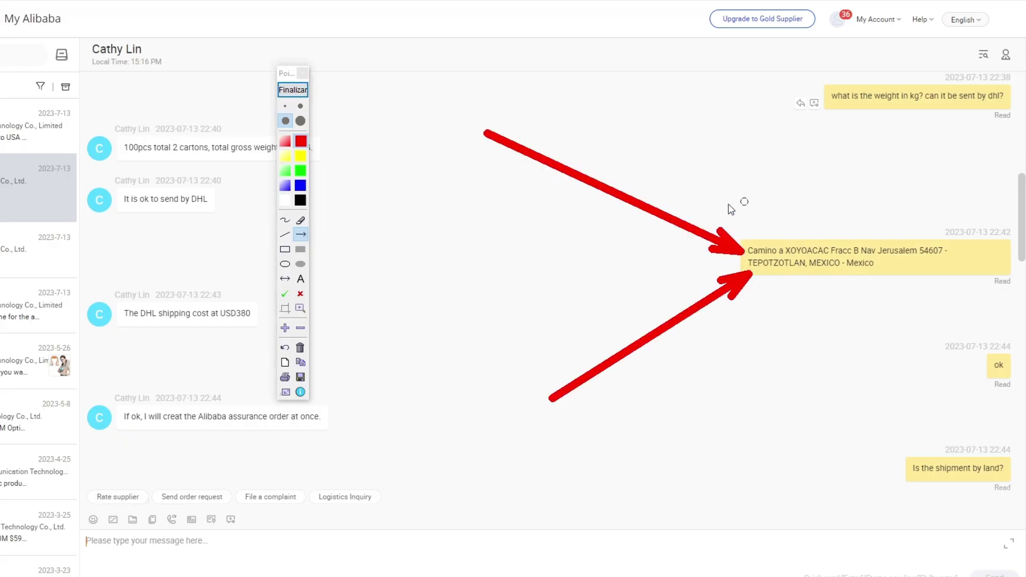
pyautogui.click(293, 90)
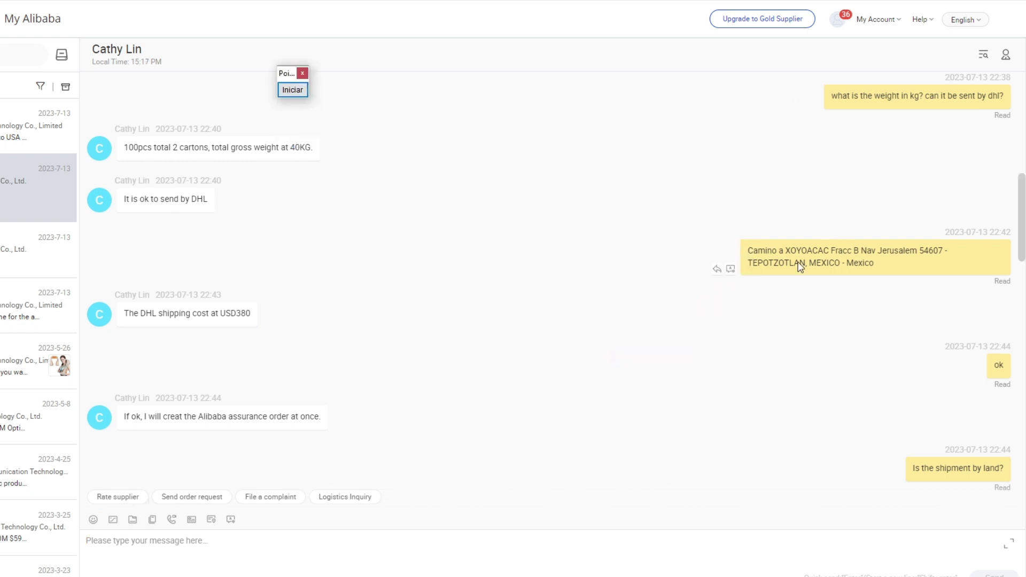
# Point red arrows at the supplier's message about the DHL shipping cost, then clear the annotations
pyautogui.moveTo(286, 78); pyautogui.dragTo(672, 125)
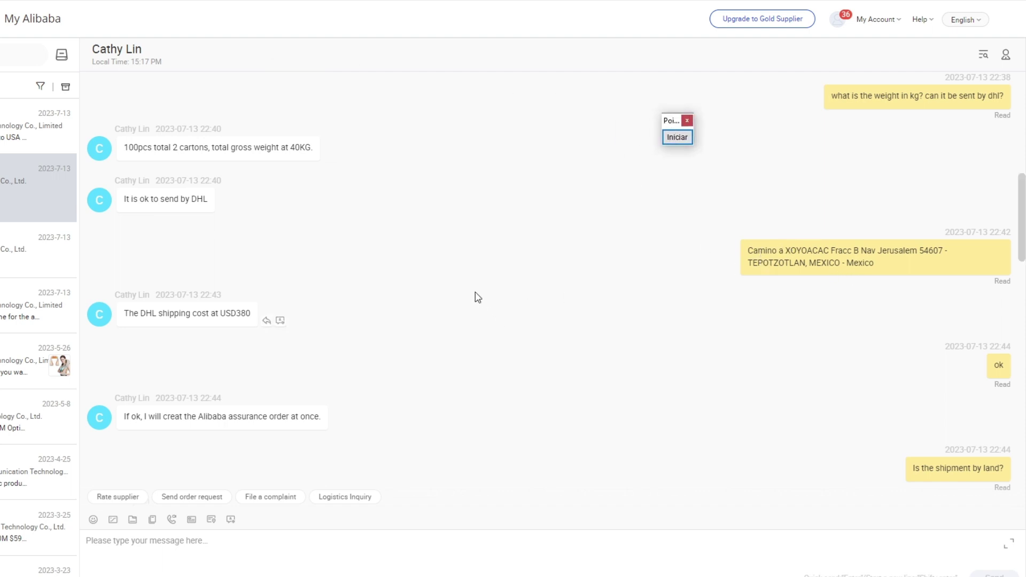
pyautogui.click(677, 137)
pyautogui.moveTo(508, 218); pyautogui.dragTo(259, 314)
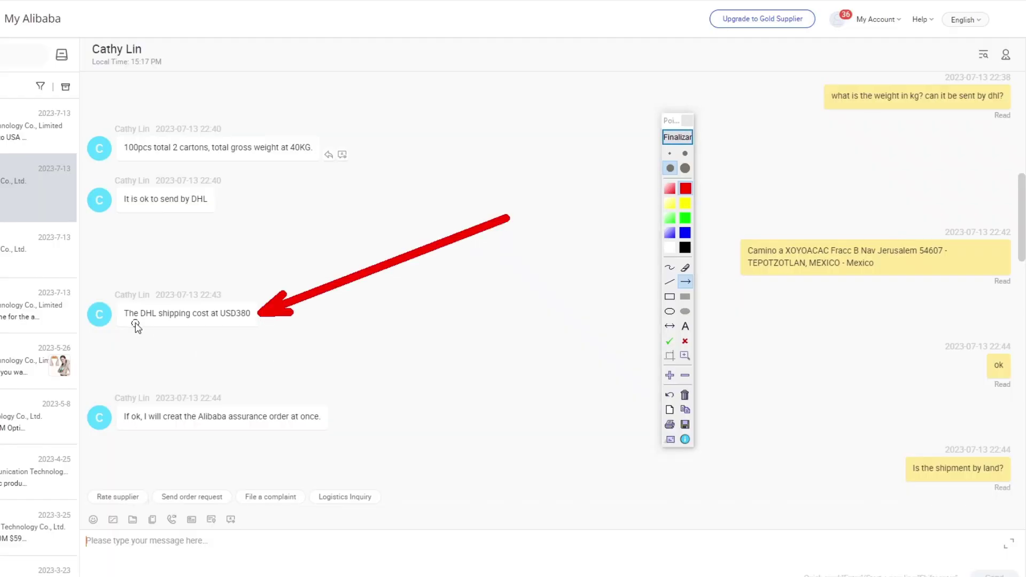
pyautogui.moveTo(258, 404)
pyautogui.mouseDown()
pyautogui.moveTo(242, 326)
pyautogui.moveTo(281, 334)
pyautogui.mouseUp()
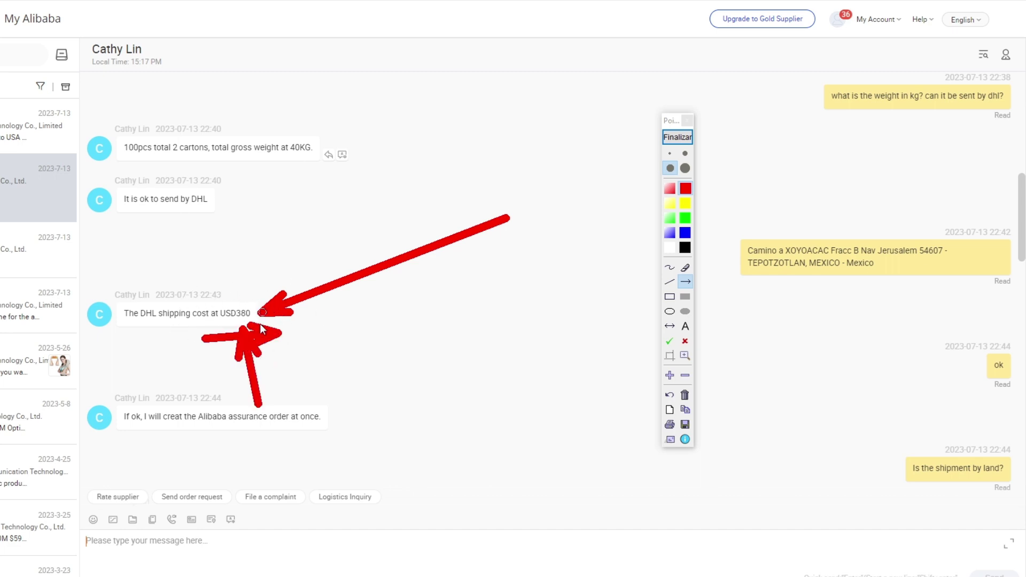
pyautogui.click(678, 137)
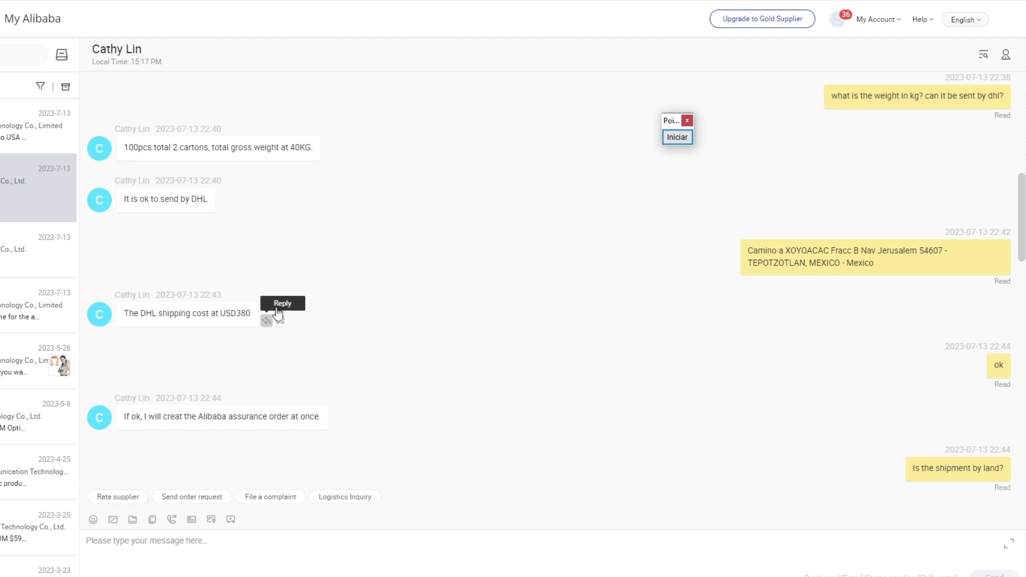
# Highlight the price and the DHL shipping cost wording in the supplier's message, then clear the highlight
pyautogui.moveTo(251, 313); pyautogui.dragTo(221, 315)
pyautogui.click(239, 315)
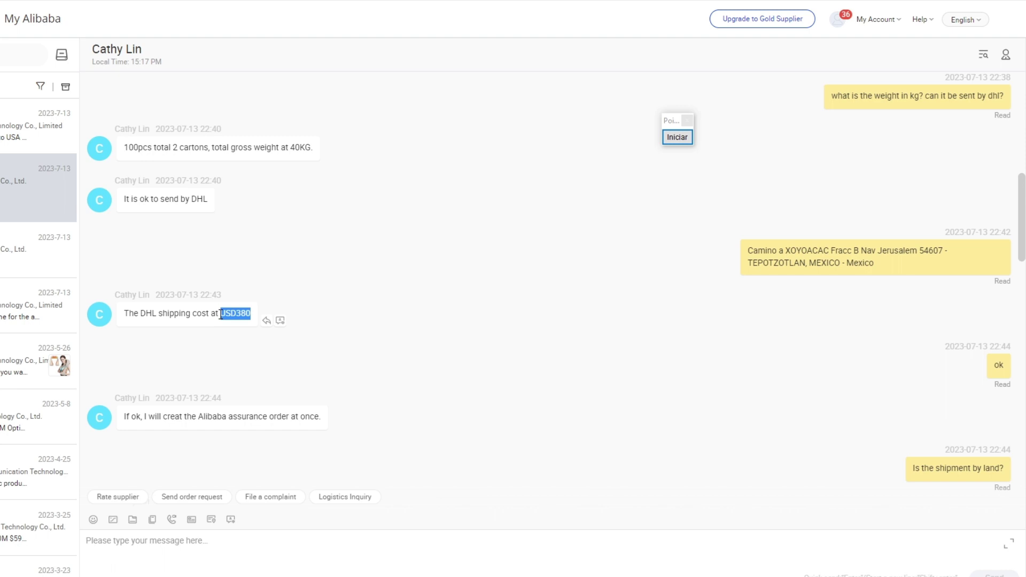
pyautogui.moveTo(138, 314); pyautogui.dragTo(239, 310)
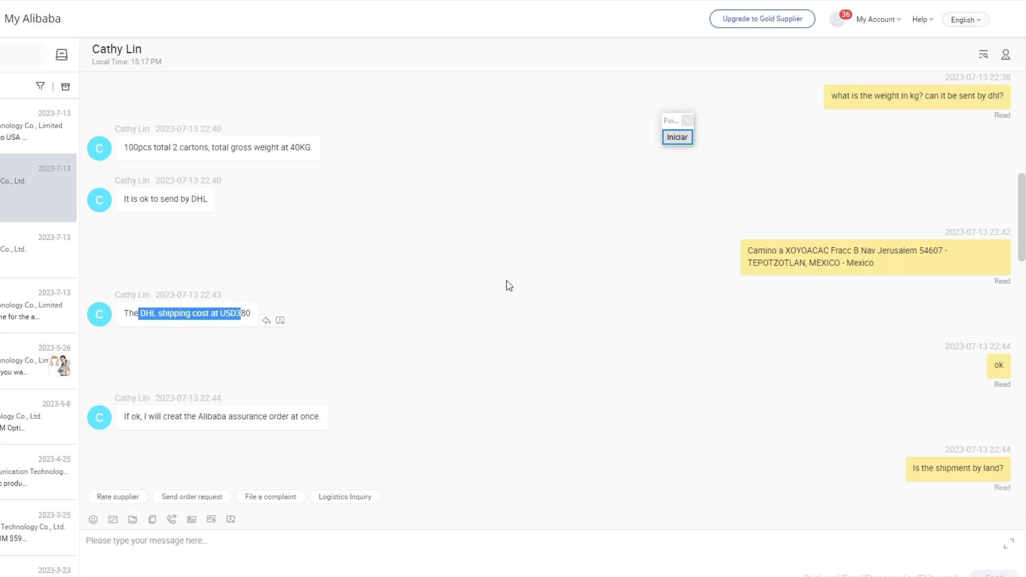
pyautogui.click(239, 313)
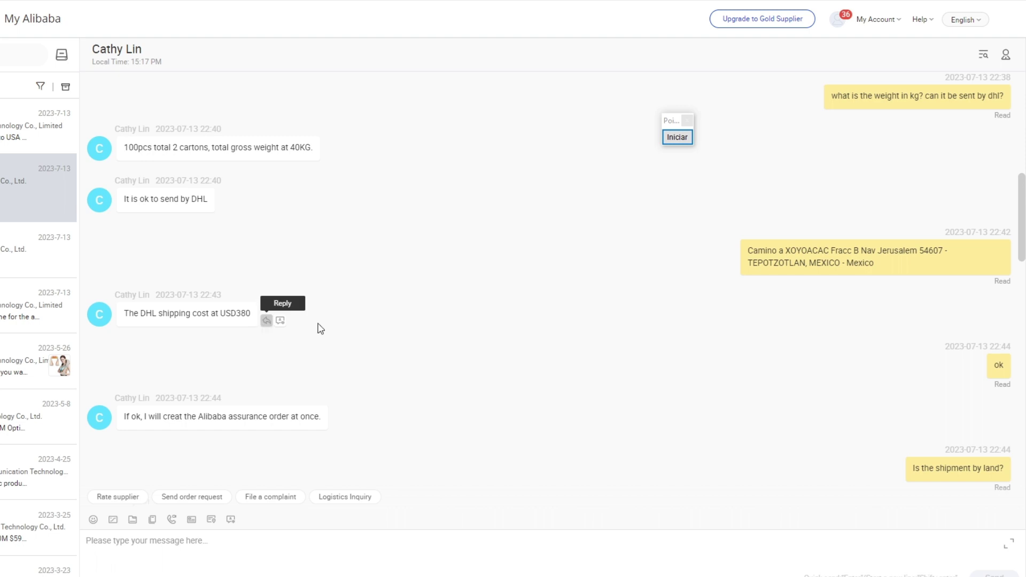
# View the sample proforma invoice PDF, highlighting its Proforma Invoice title and looking over its sender, recipient and item sections
pyautogui.scroll(-1, 385, 337)
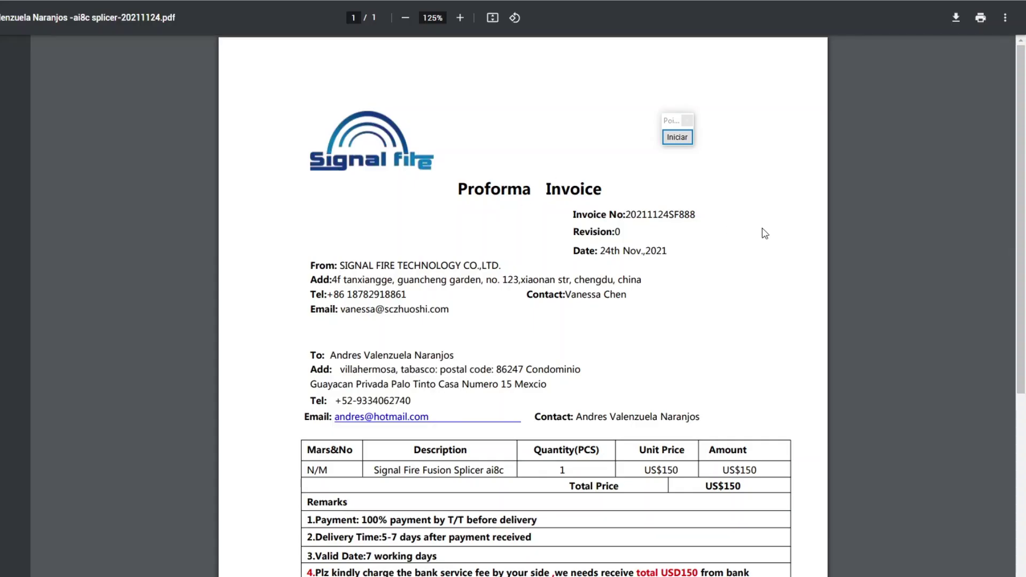
pyautogui.scroll(-1, 566, 198)
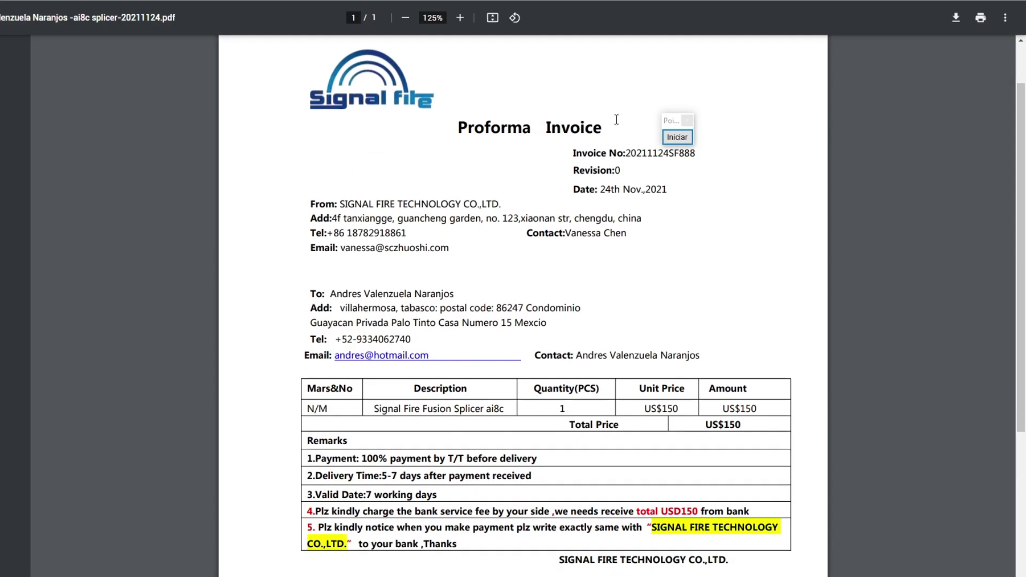
pyautogui.moveTo(457, 129); pyautogui.dragTo(597, 123)
pyautogui.click(597, 123)
pyautogui.scroll(-1, 381, 172)
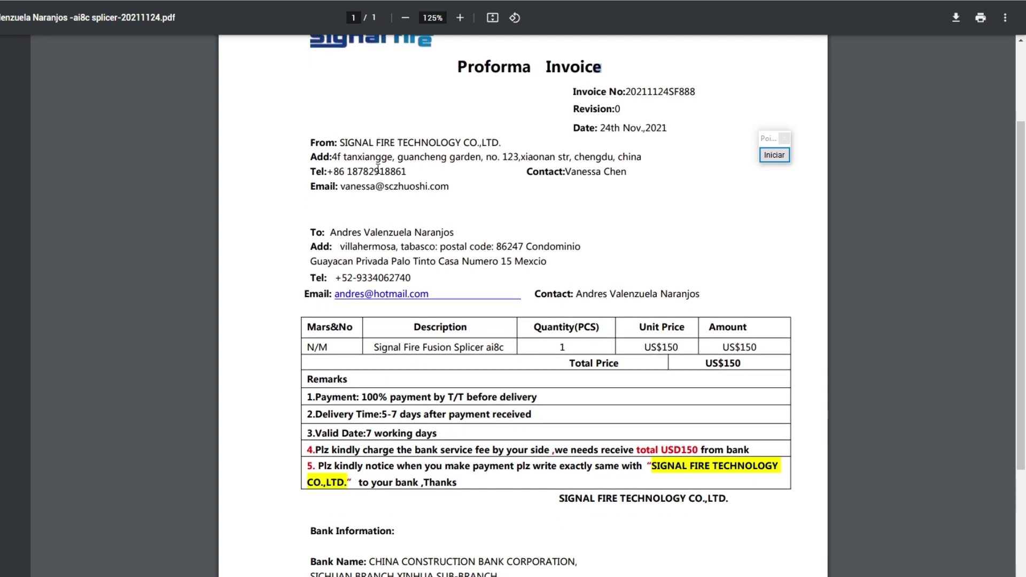
pyautogui.scroll(-3, 411, 224)
# Point red arrows at the invoice's item row, total price row and Remarks heading, then clear the annotations
pyautogui.doubleClick(755, 142)
pyautogui.click(774, 155)
pyautogui.moveTo(62, 126); pyautogui.dragTo(303, 171)
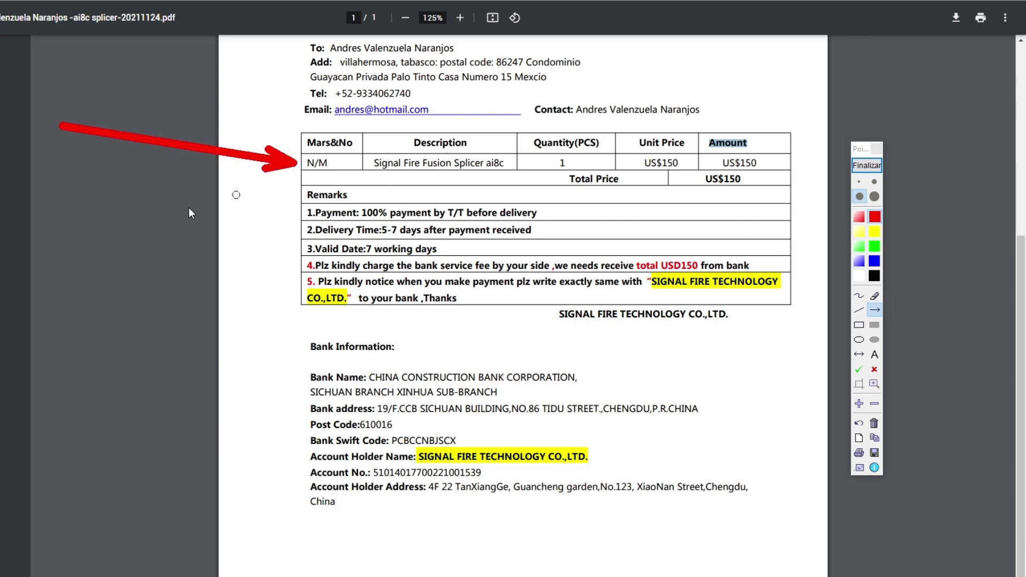
pyautogui.moveTo(119, 231); pyautogui.dragTo(300, 180)
pyautogui.moveTo(139, 254); pyautogui.dragTo(301, 202)
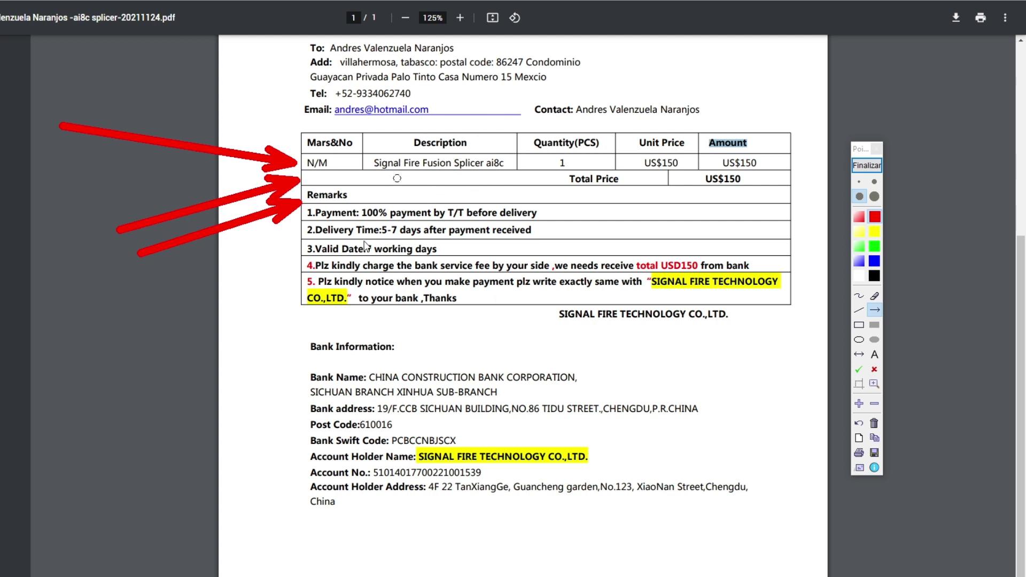
pyautogui.click(867, 165)
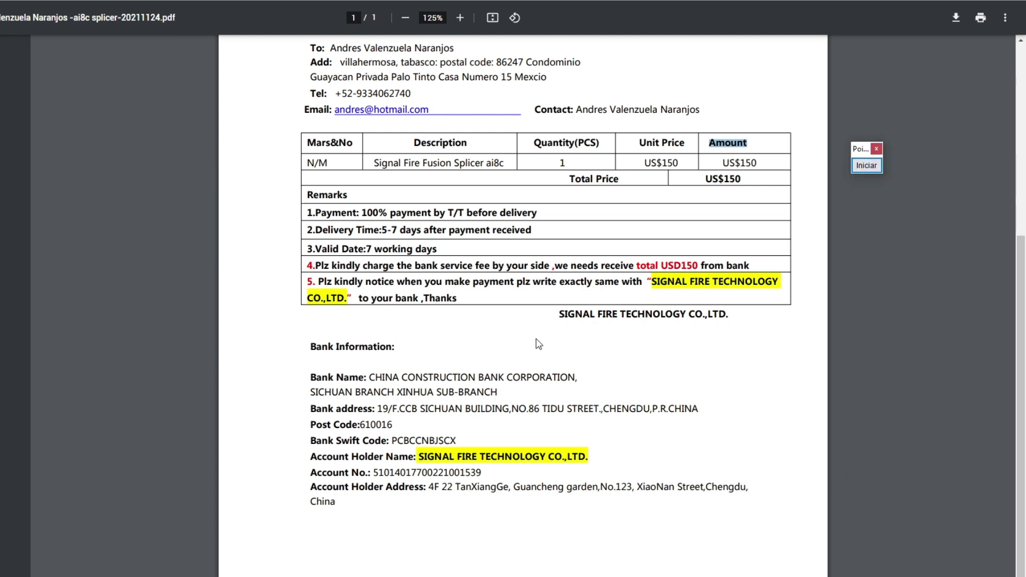
# Highlight the bank service fee remark and the numbered payment and delivery remarks, then review the top of the invoice
pyautogui.moveTo(321, 268); pyautogui.dragTo(604, 266)
pyautogui.click(490, 258)
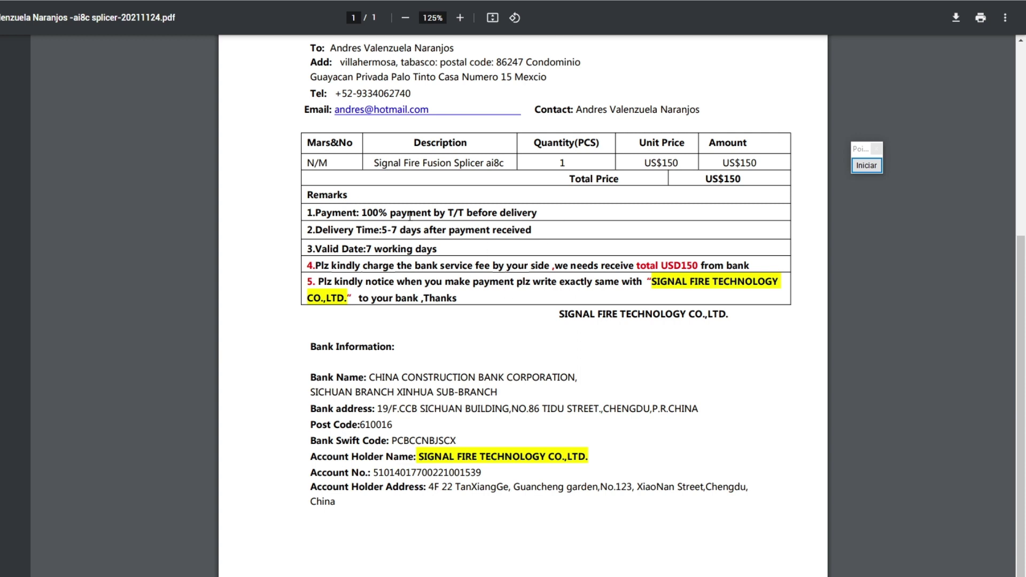
pyautogui.moveTo(310, 213); pyautogui.dragTo(459, 320)
pyautogui.click(457, 254)
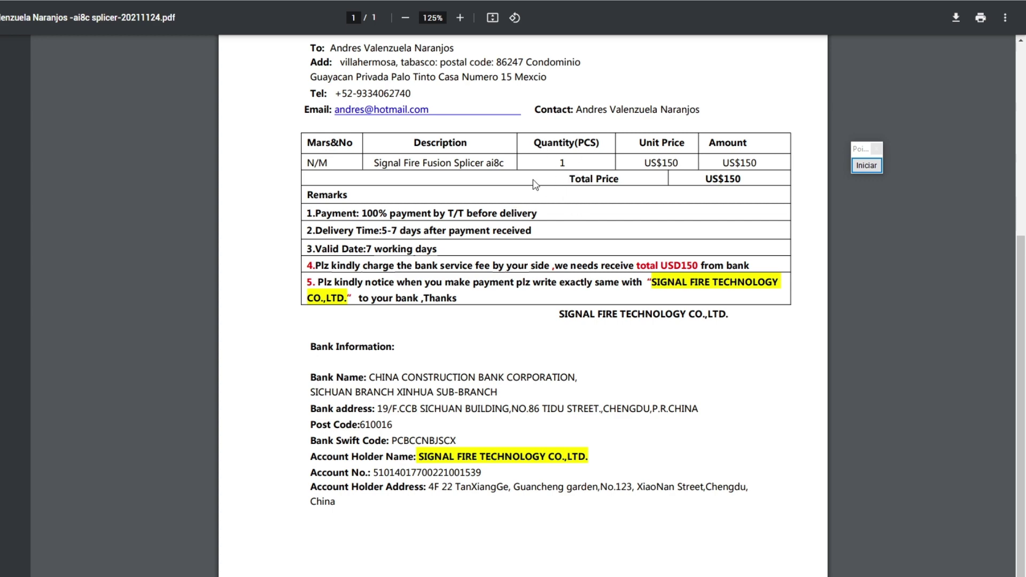
pyautogui.scroll(4, 449, 224)
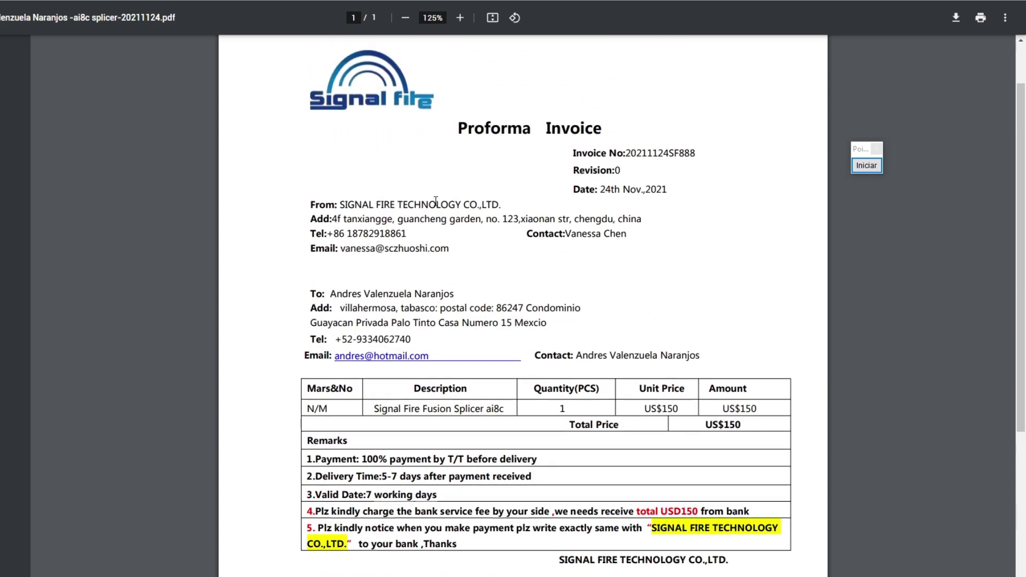
# Return to the Amazon shipment page and highlight the Seleccionar transportista heading and the Transportista no asociado con Amazon option
pyautogui.scroll(-1, 436, 204)
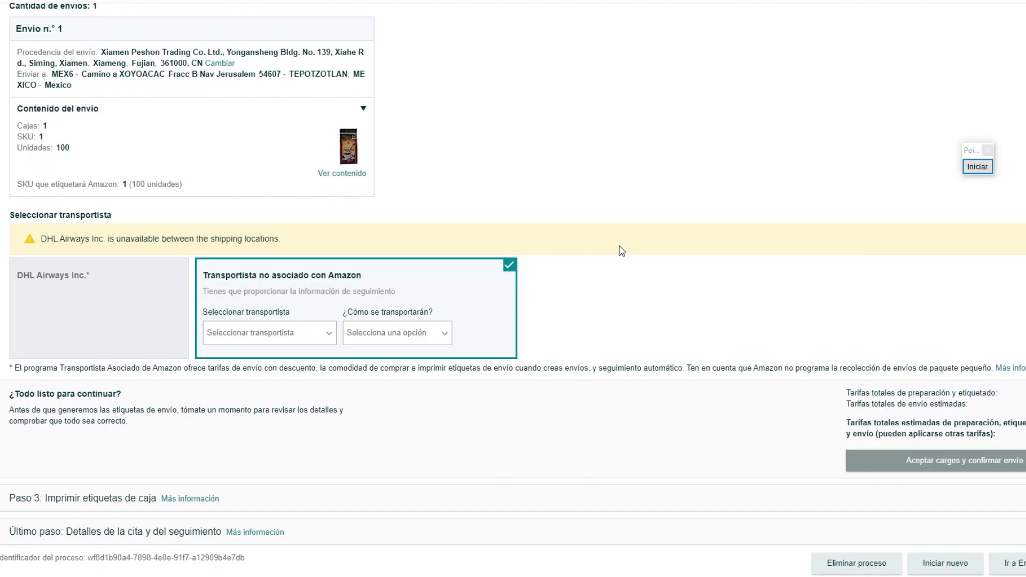
pyautogui.scroll(-1, 621, 249)
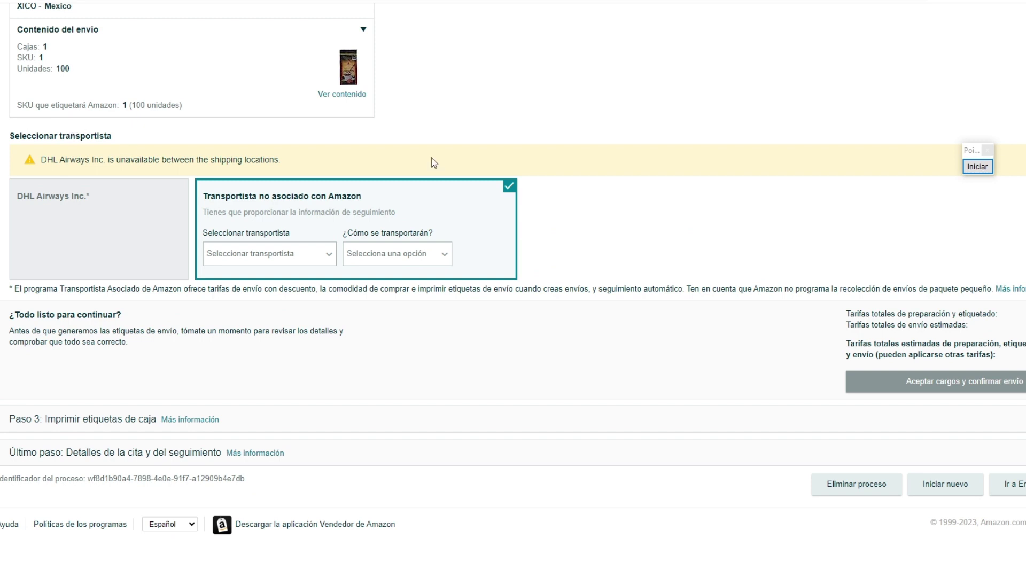
pyautogui.moveTo(21, 137); pyautogui.dragTo(119, 146)
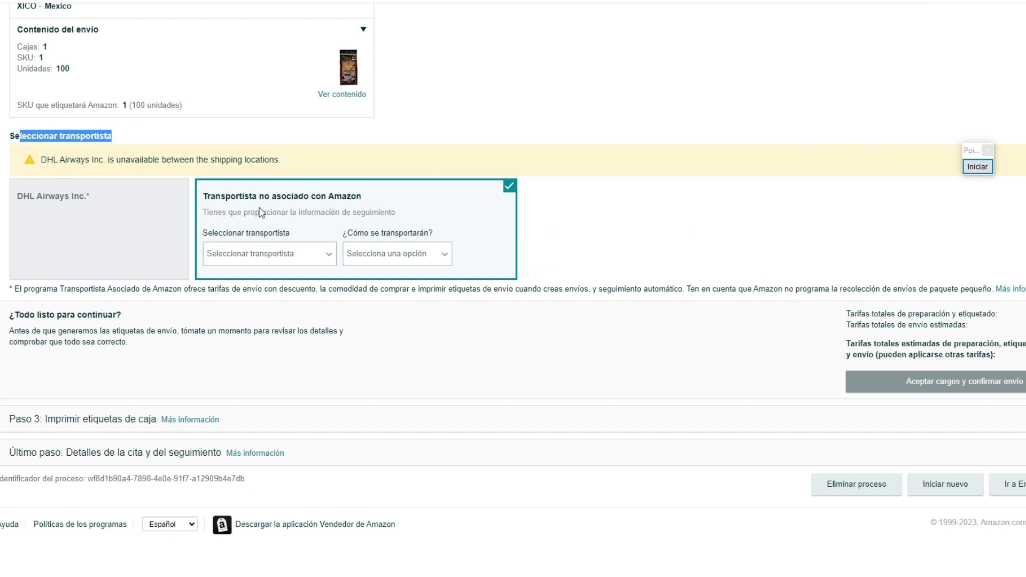
pyautogui.moveTo(215, 197); pyautogui.dragTo(377, 202)
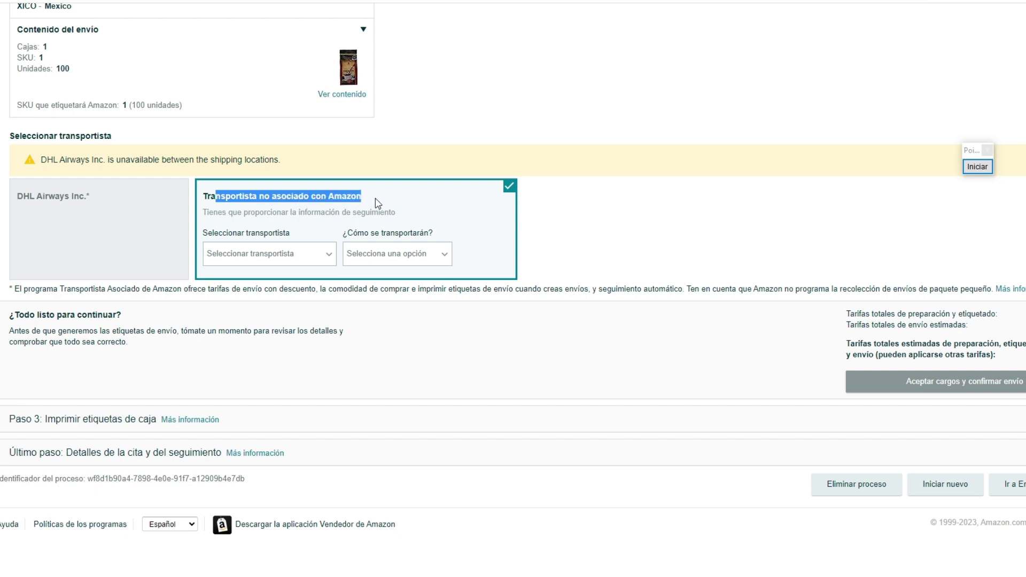
pyautogui.click(381, 202)
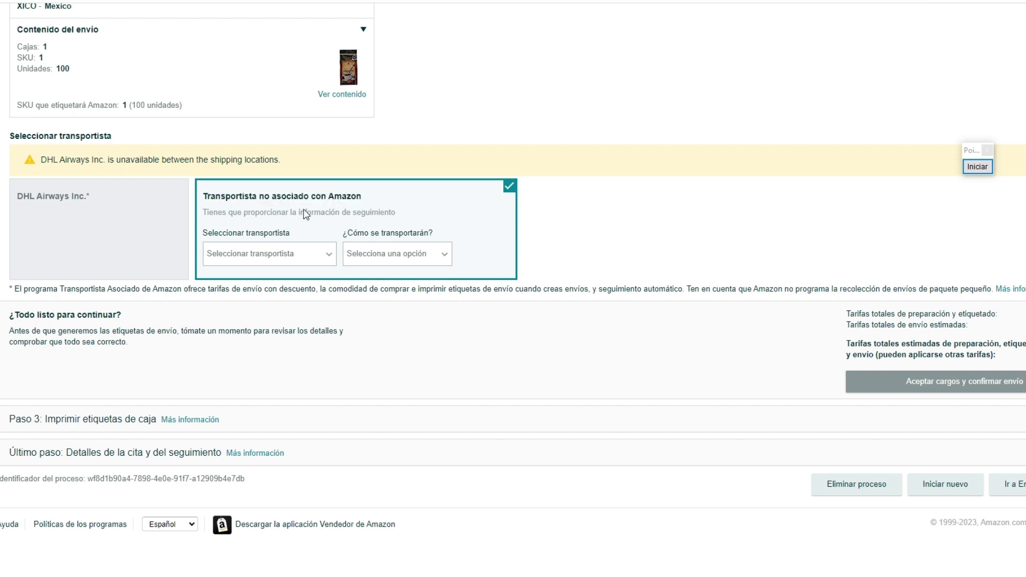
# Set the non-associated carrier to Otro and the transport method to Aire
pyautogui.click(254, 254)
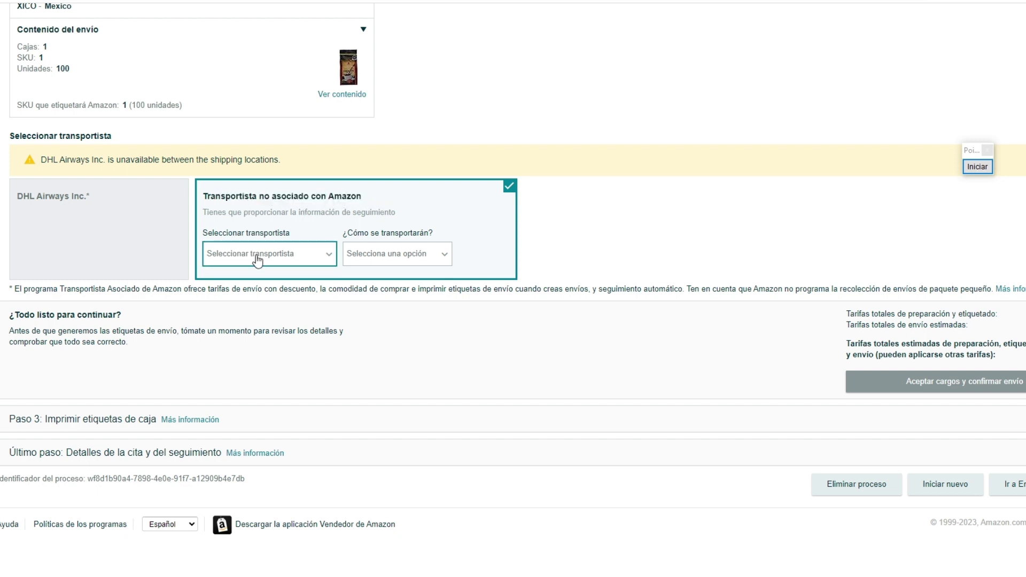
pyautogui.click(224, 319)
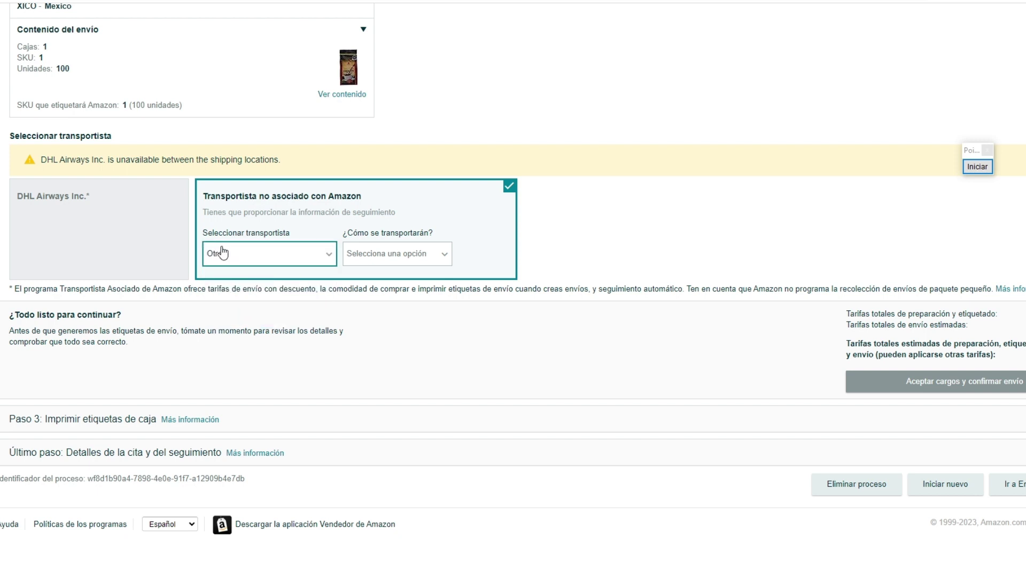
pyautogui.click(394, 260)
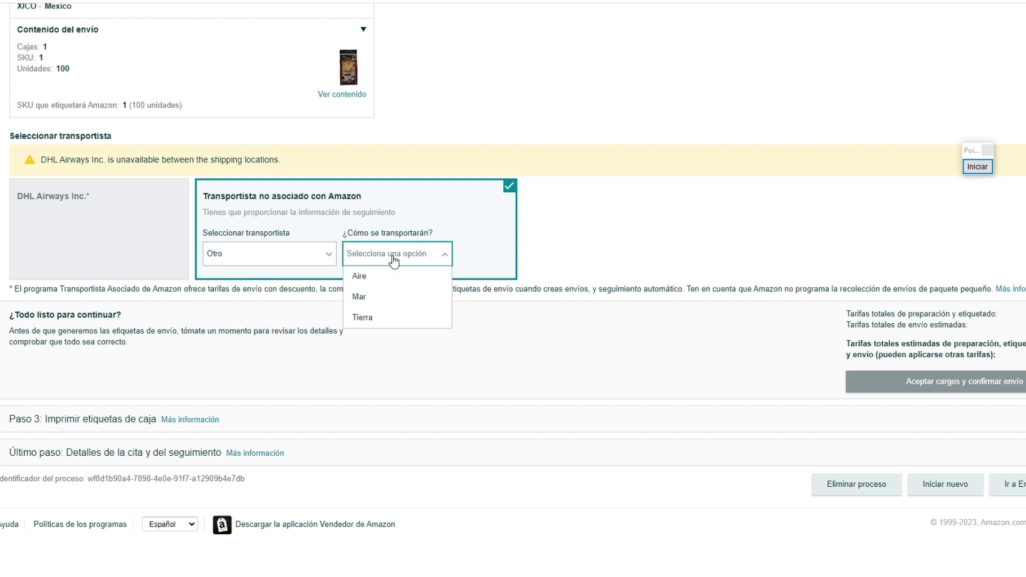
pyautogui.click(359, 276)
# Point red arrows at Aceptar cargos y confirmar envío and the preparation and shipping fee totals, then clear the annotations
pyautogui.moveTo(978, 172); pyautogui.dragTo(827, 102)
pyautogui.click(826, 95)
pyautogui.moveTo(642, 245)
pyautogui.mouseDown()
pyautogui.moveTo(763, 320)
pyautogui.moveTo(822, 374)
pyautogui.mouseUp()
pyautogui.moveTo(739, 370); pyautogui.dragTo(740, 371)
pyautogui.moveTo(786, 443); pyautogui.dragTo(835, 398)
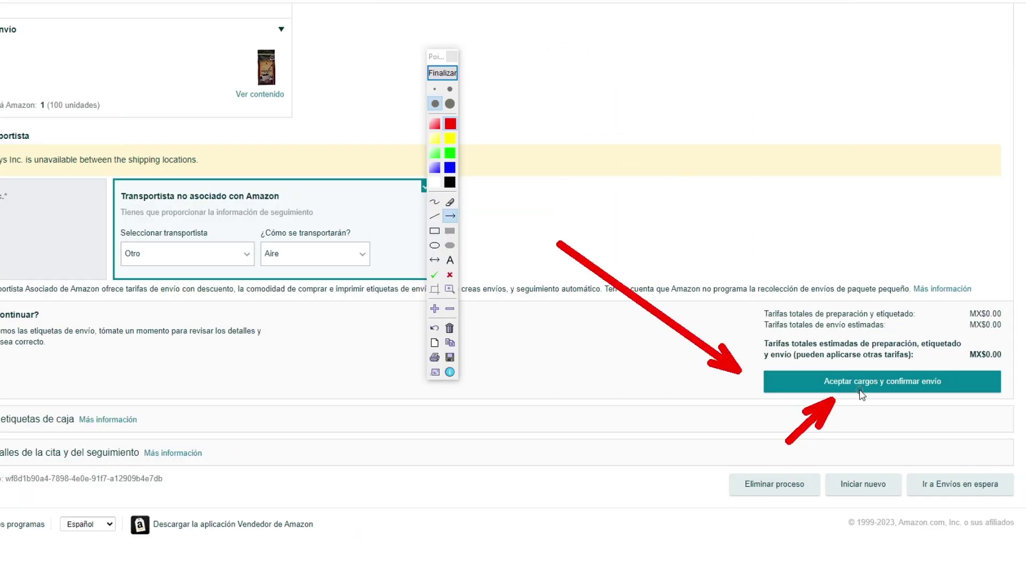
pyautogui.moveTo(913, 192)
pyautogui.mouseDown()
pyautogui.moveTo(958, 320)
pyautogui.moveTo(966, 302)
pyautogui.mouseUp()
pyautogui.moveTo(738, 187); pyautogui.dragTo(955, 319)
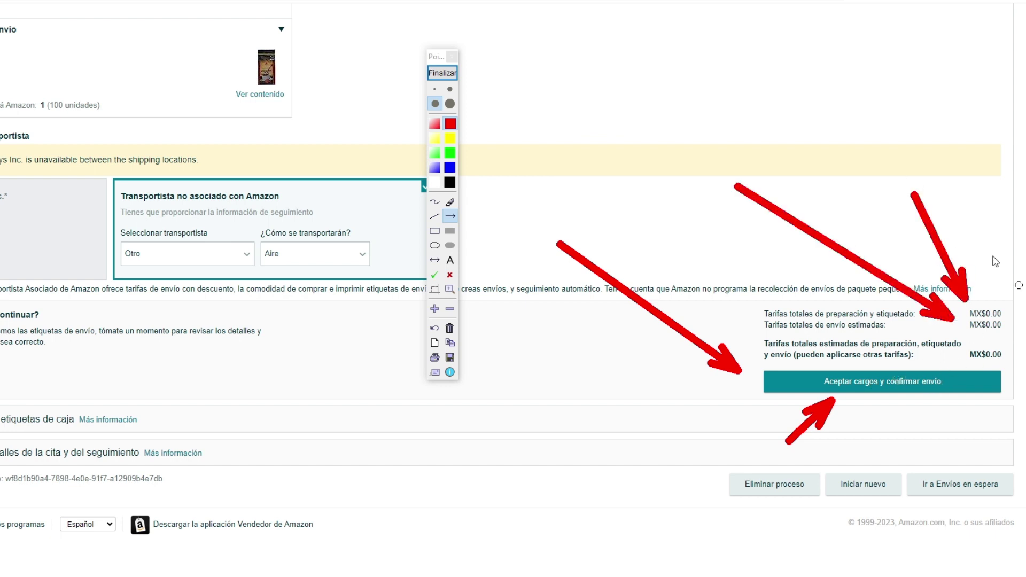
pyautogui.click(442, 73)
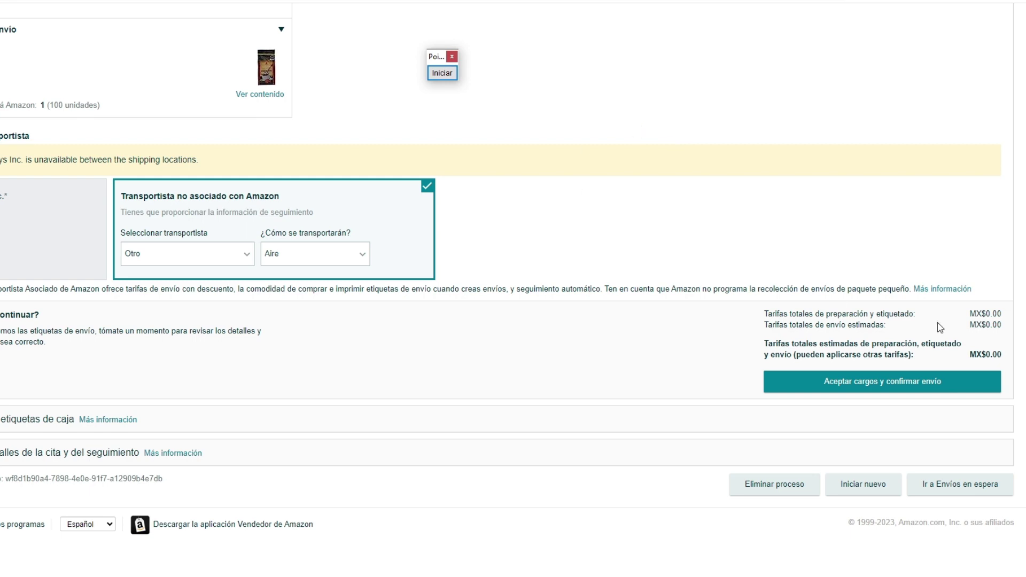
# Accept the charges, confirm the shipment and look over Paso 3: Imprimir etiquetas de caja
pyautogui.click(865, 383)
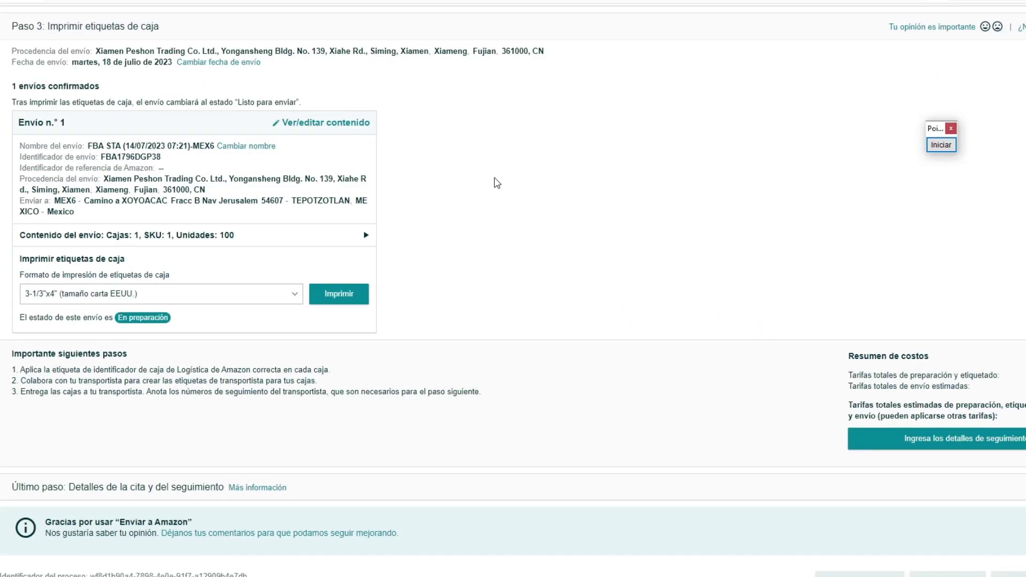
pyautogui.scroll(-1, 489, 188)
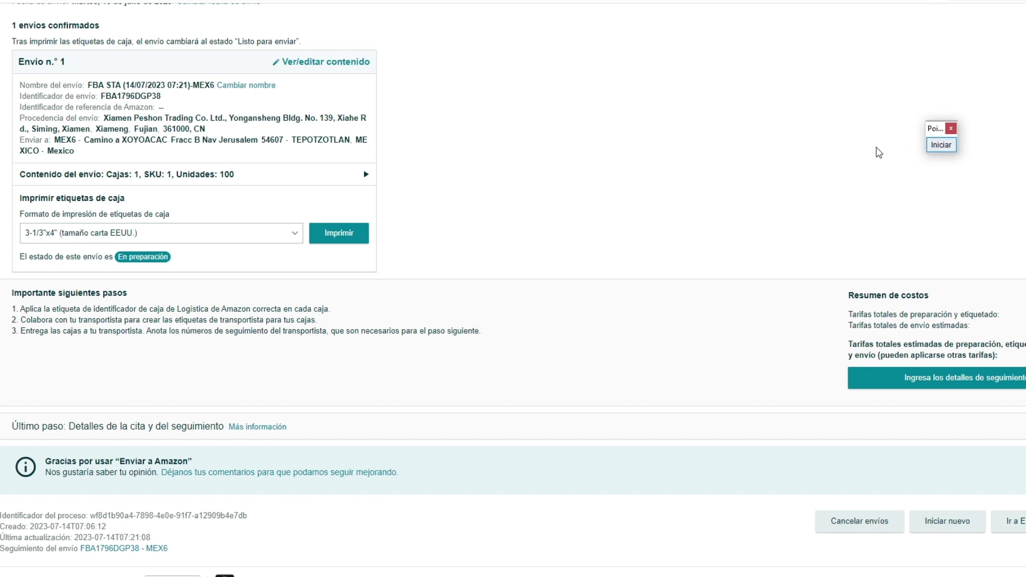
# Draw a red arrow at the Imprimir etiquetas de caja heading and clear the annotation
pyautogui.click(941, 145)
pyautogui.moveTo(616, 155); pyautogui.dragTo(139, 206)
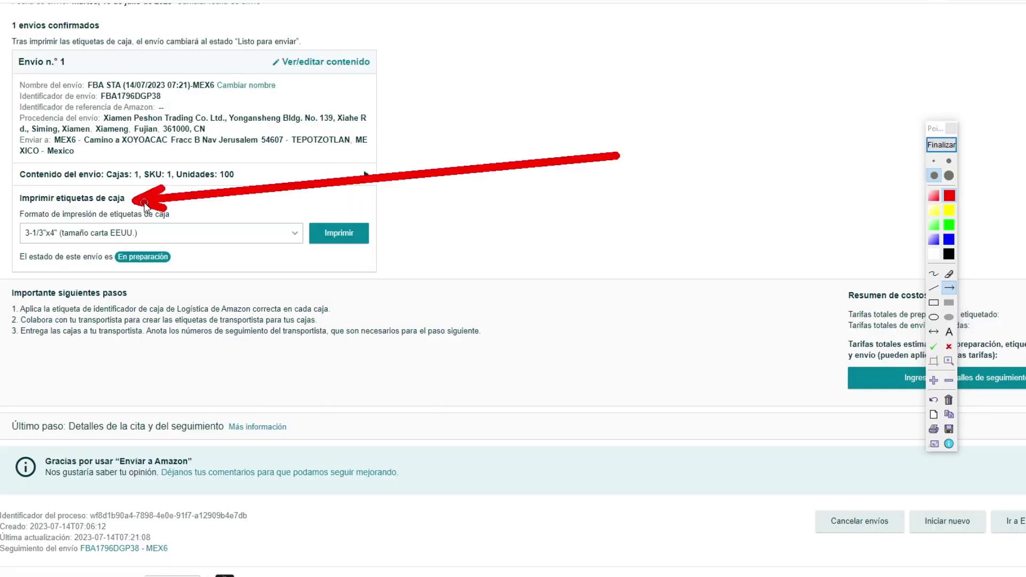
pyautogui.click(942, 146)
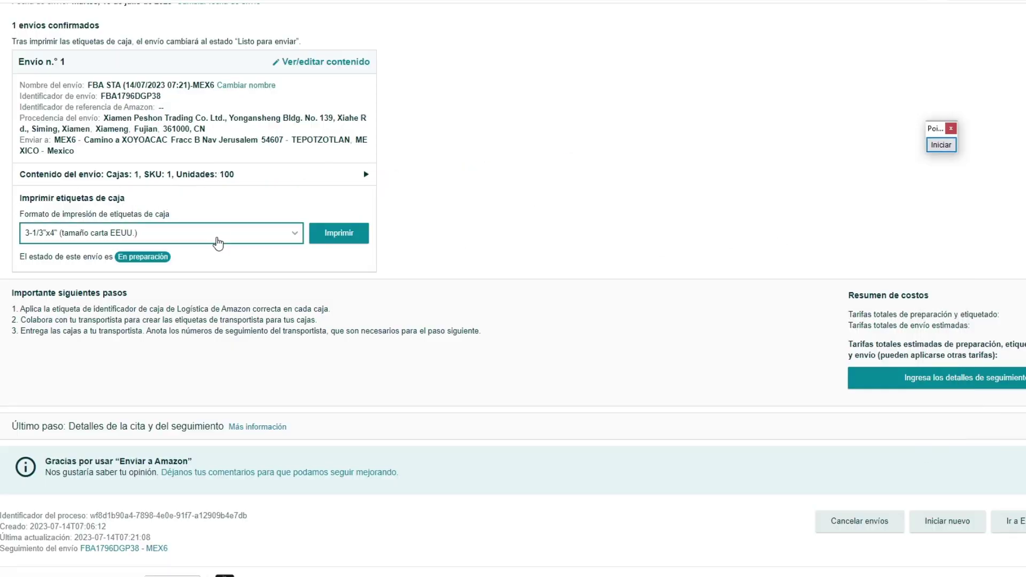
# Choose the 3-1/3"x4" (tamaño carta EEUU.) box label format and print the shipment's labels
pyautogui.click(214, 233)
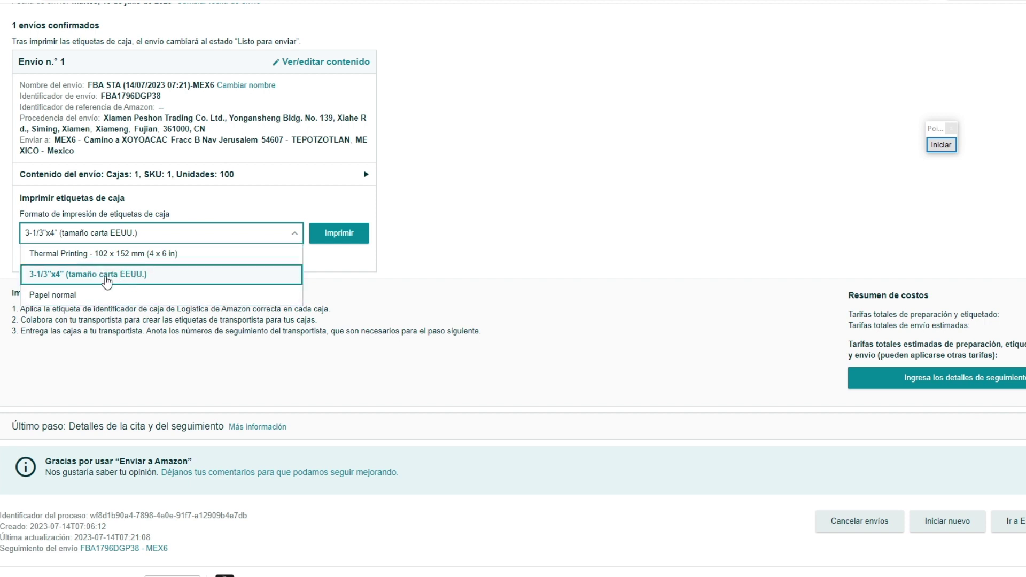
pyautogui.click(81, 279)
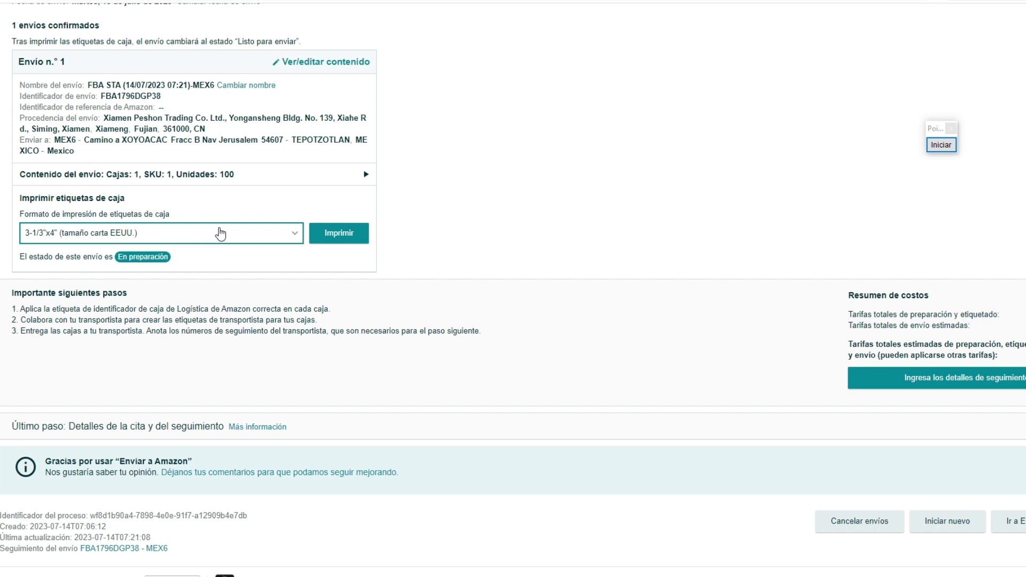
pyautogui.click(354, 240)
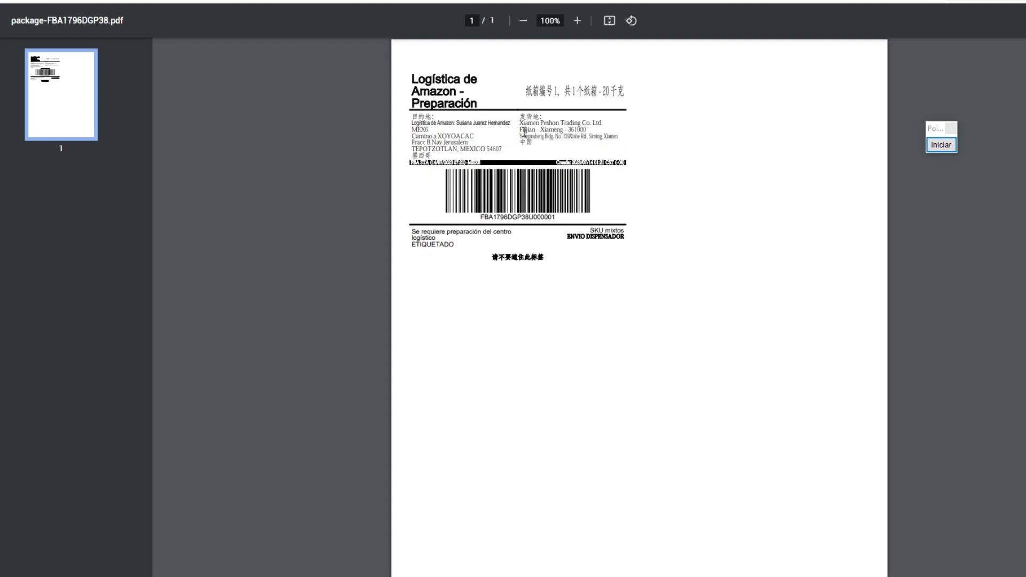
# Draw red arrows at the sender and destination addresses on the box label PDF, and clear the annotations
pyautogui.click(942, 148)
pyautogui.moveTo(799, 244); pyautogui.dragTo(623, 137)
pyautogui.moveTo(283, 184); pyautogui.dragTo(414, 149)
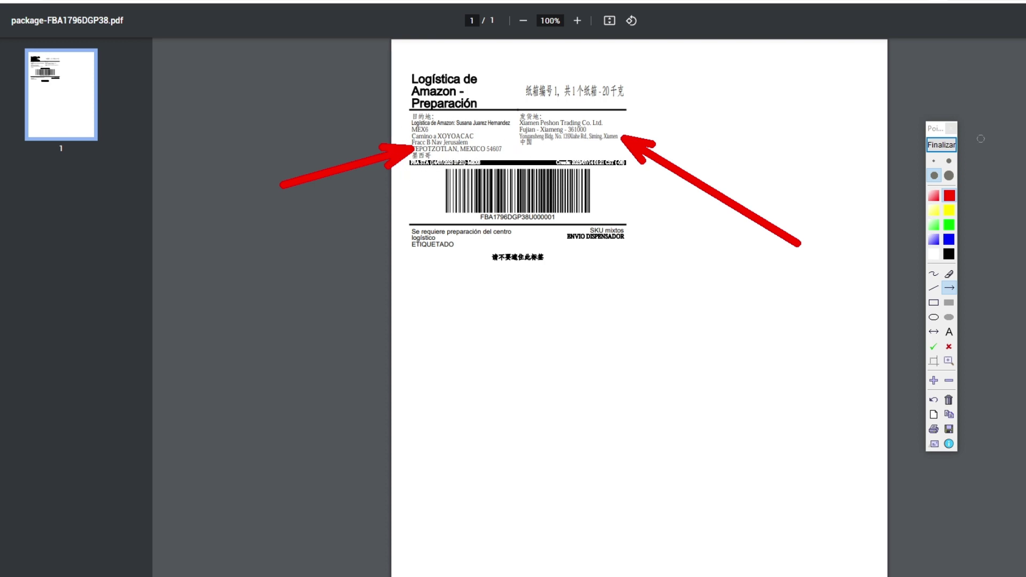
pyautogui.click(942, 145)
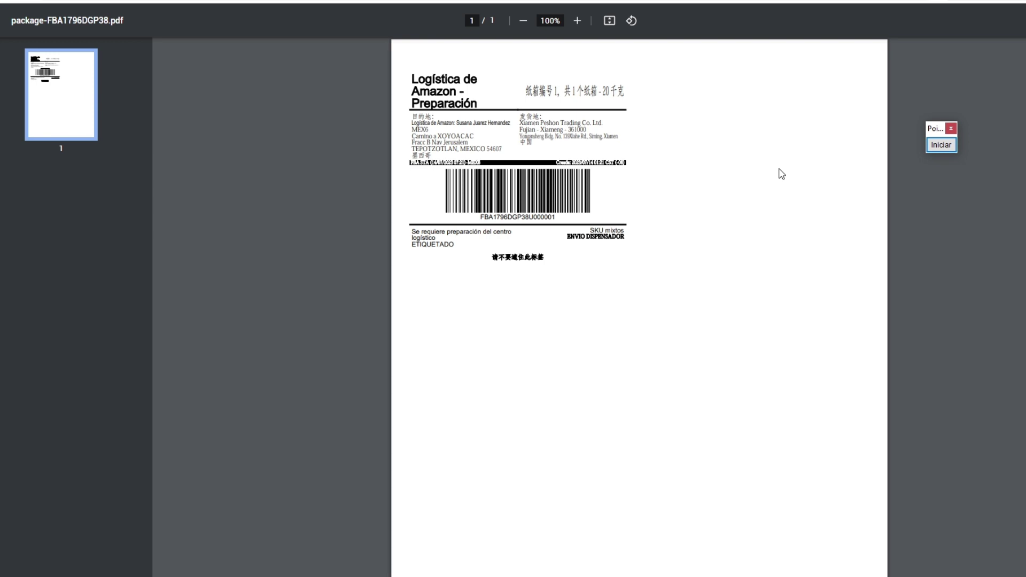
pyautogui.rightClick(719, 136)
pyautogui.click(536, 261)
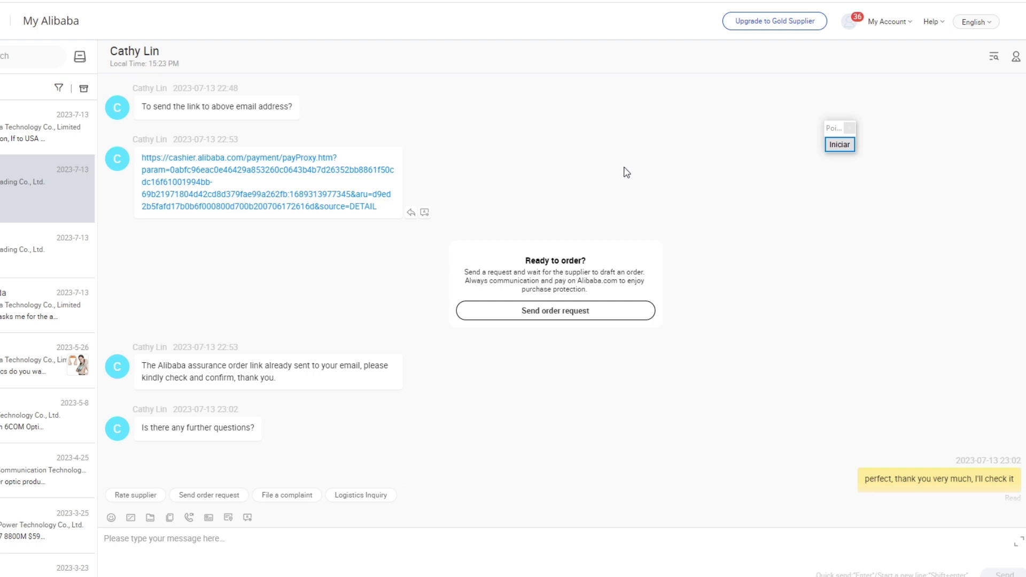
# In the Alibaba supplier chat, point red arrows at the payment link, clear them and open the link
pyautogui.click(841, 145)
pyautogui.moveTo(715, 101); pyautogui.dragTo(420, 164)
pyautogui.moveTo(424, 378); pyautogui.dragTo(335, 219)
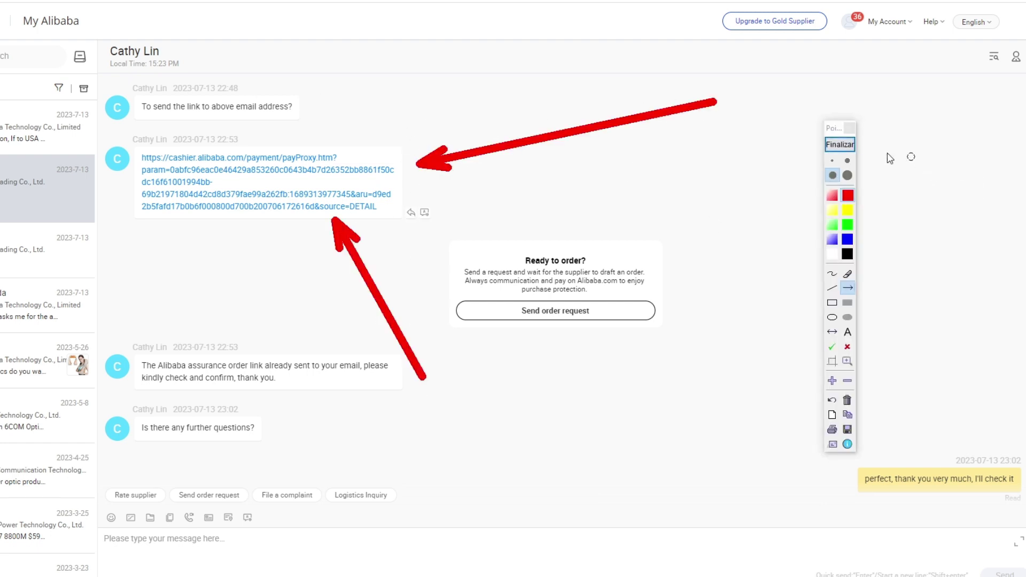
pyautogui.click(841, 144)
pyautogui.click(395, 171)
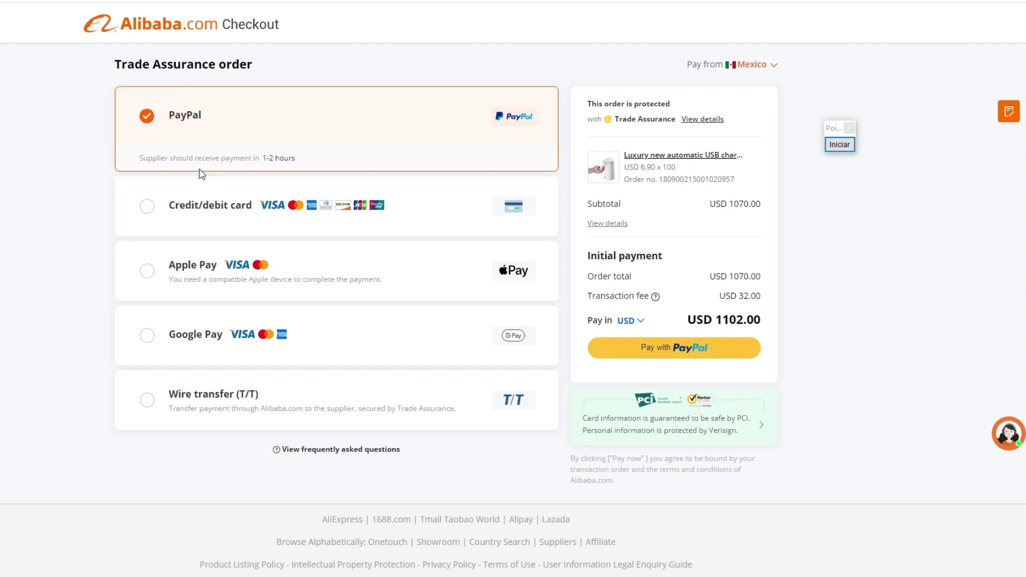
# Draw red arrows at the Apple Pay, Google Pay and Wire transfer payment options, and clear the annotations
pyautogui.click(840, 144)
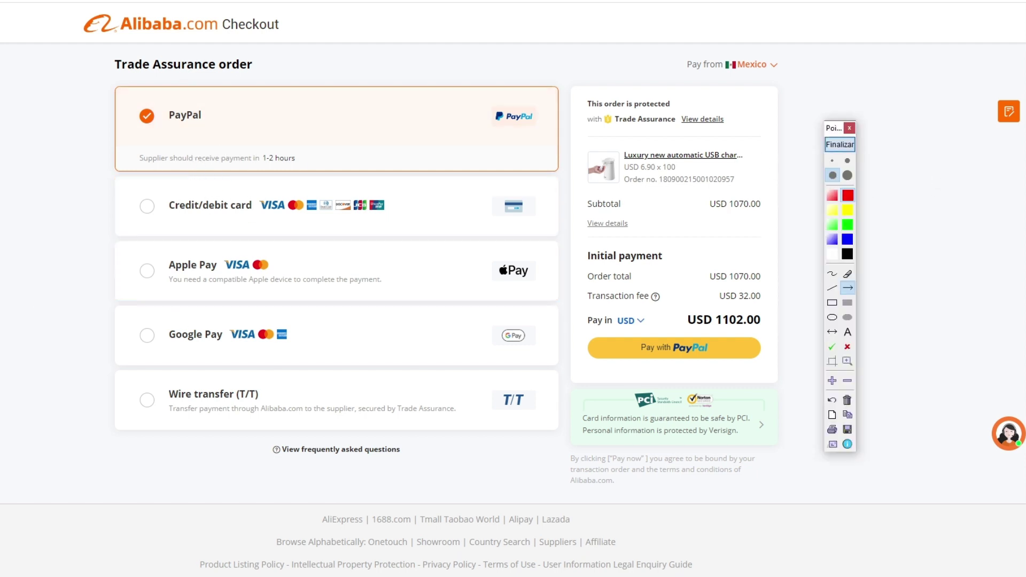
pyautogui.moveTo(1, 232); pyautogui.dragTo(88, 262)
pyautogui.moveTo(1, 319); pyautogui.dragTo(131, 338)
pyautogui.moveTo(1, 386); pyautogui.dragTo(109, 402)
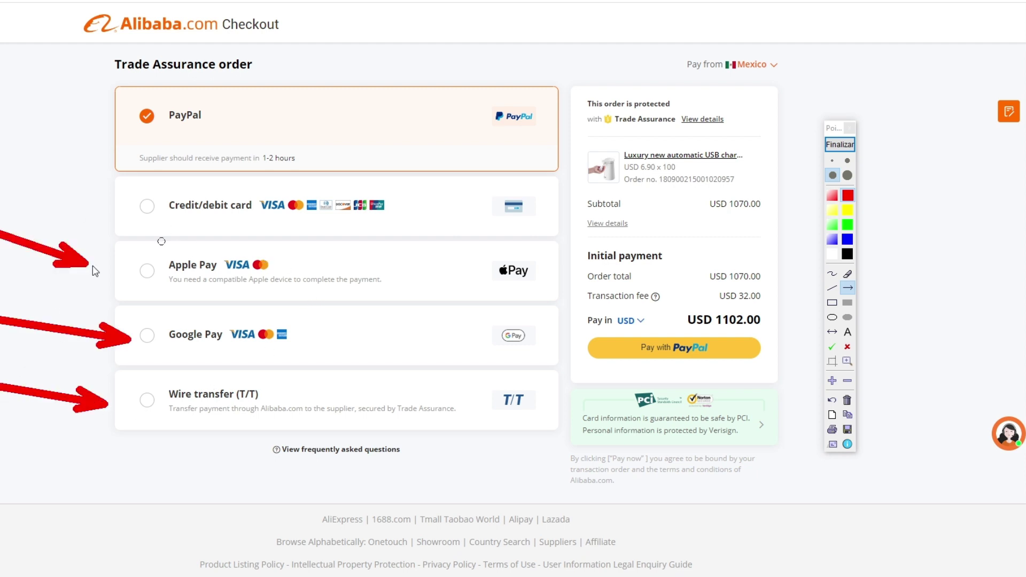
pyautogui.click(840, 144)
# Point red arrows at the This order is protected text and its View details link, and clear them
pyautogui.moveTo(832, 128)
pyautogui.mouseDown()
pyautogui.moveTo(915, 68)
pyautogui.moveTo(959, 71)
pyautogui.mouseUp()
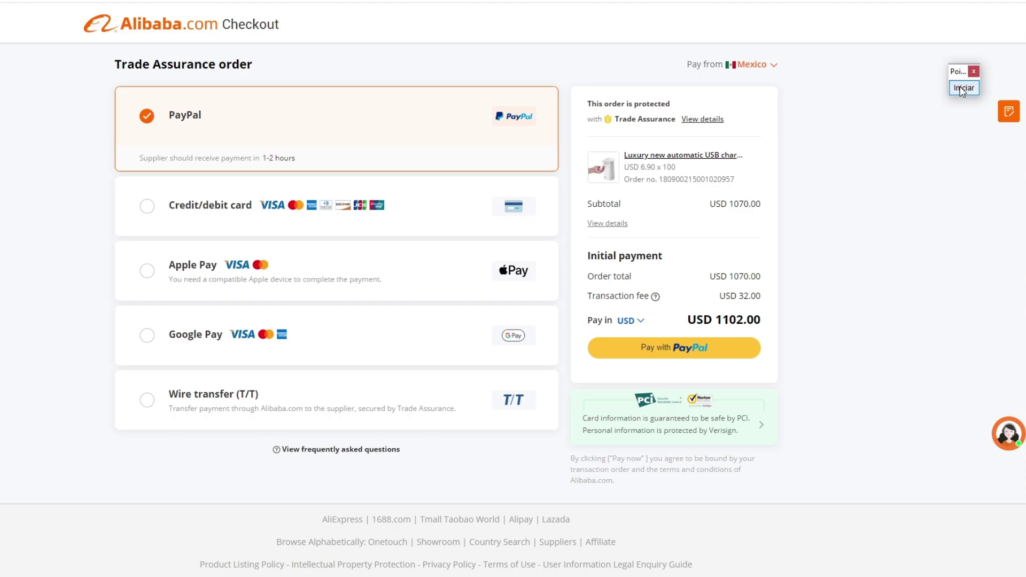
pyautogui.click(965, 87)
pyautogui.moveTo(599, 31); pyautogui.dragTo(618, 94)
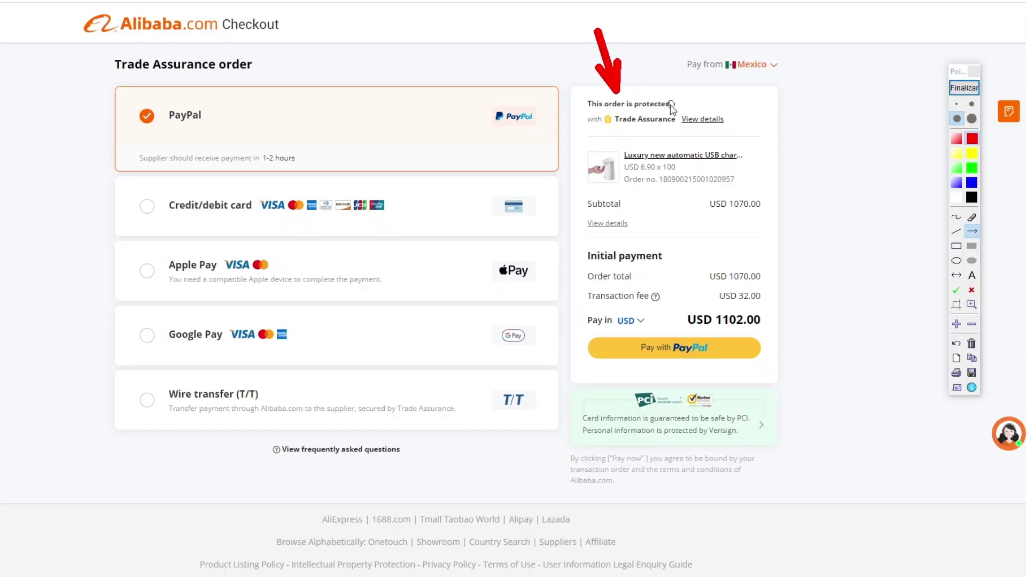
pyautogui.moveTo(830, 85); pyautogui.dragTo(733, 115)
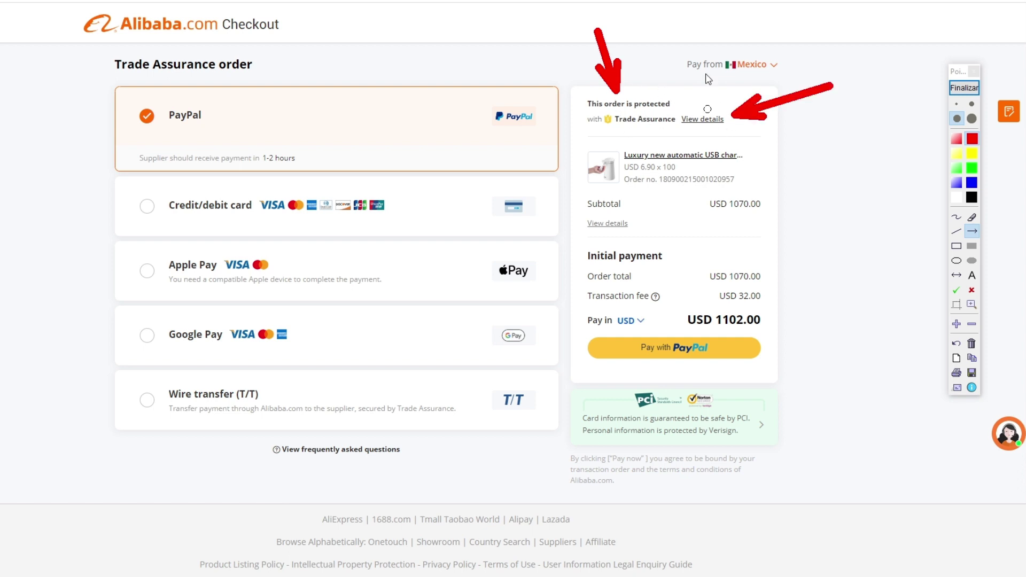
pyautogui.click(965, 87)
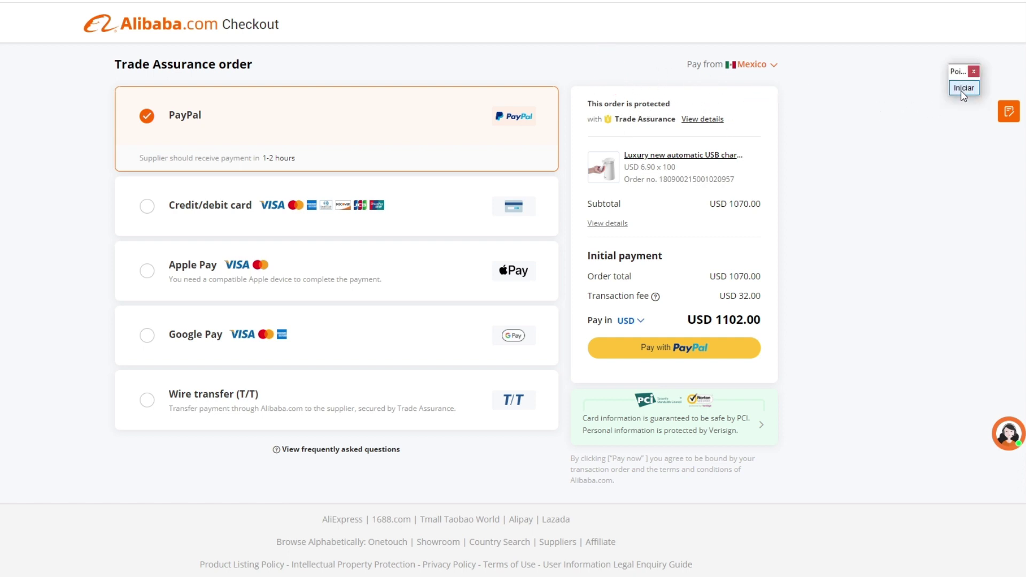
# Point an arrow at the ordered product's unit price line, and highlight the shipping fee in the subtotal details
pyautogui.moveTo(879, 122); pyautogui.dragTo(735, 170)
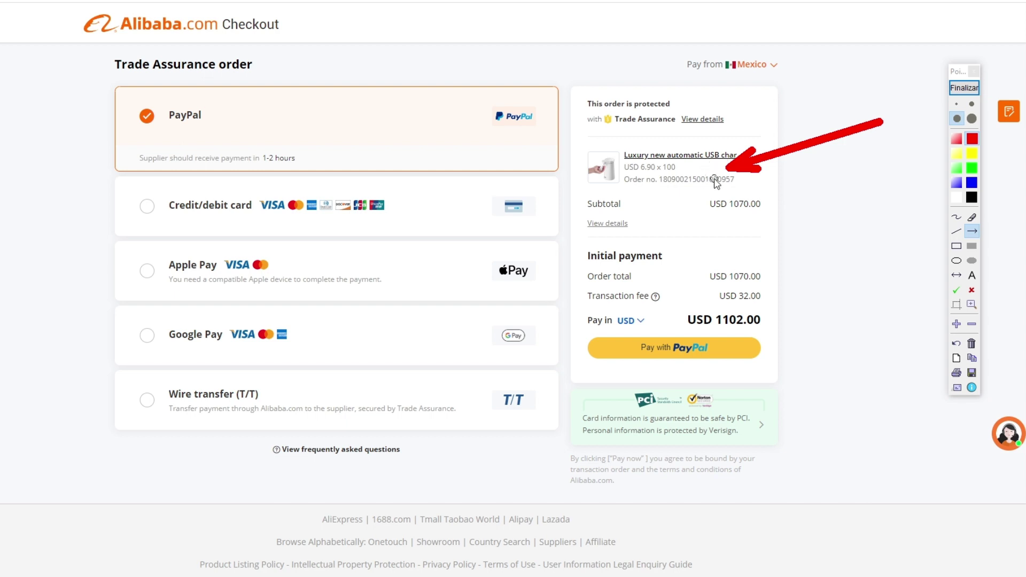
pyautogui.click(965, 88)
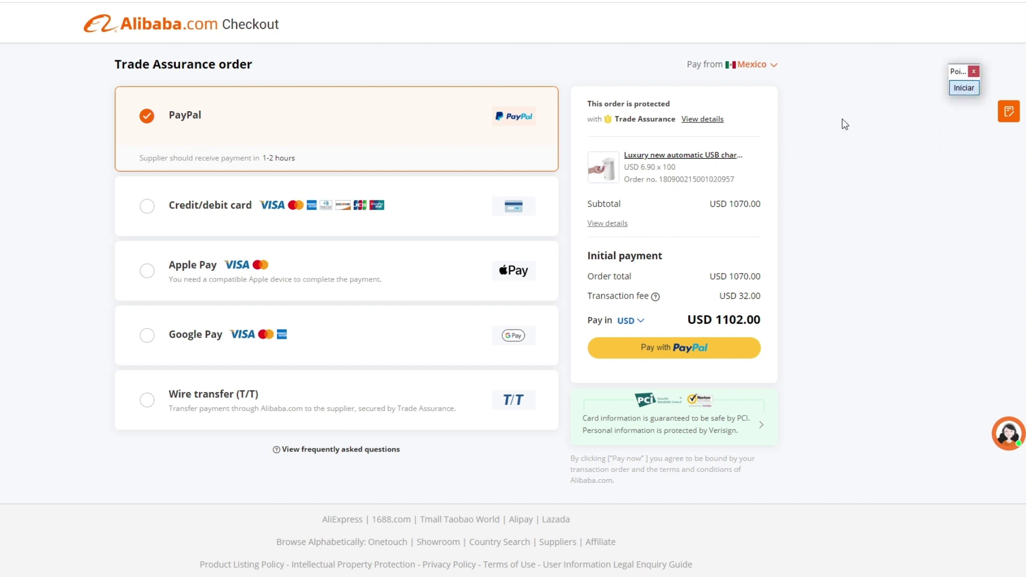
pyautogui.moveTo(613, 229)
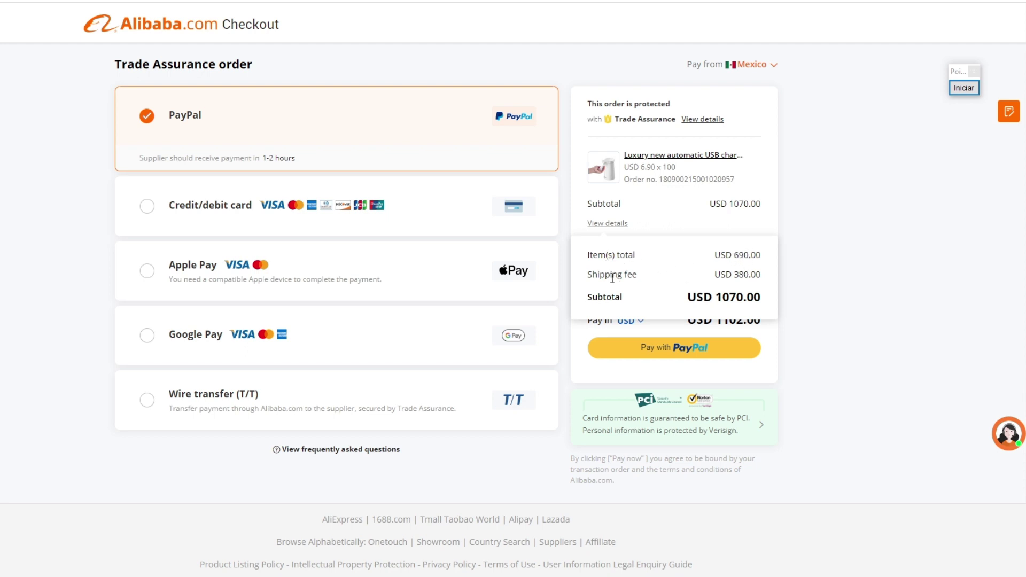
pyautogui.moveTo(594, 273); pyautogui.dragTo(641, 277)
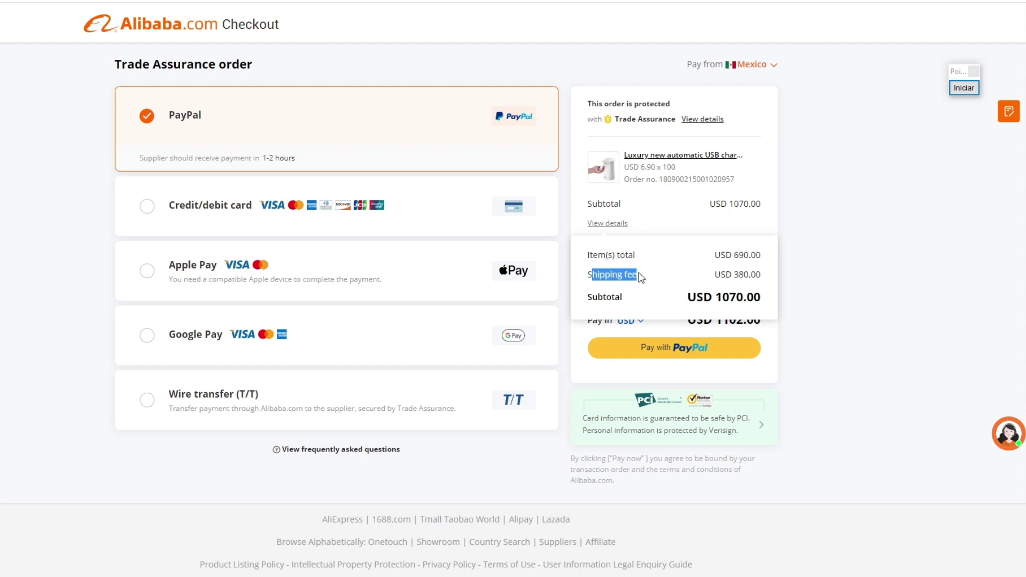
pyautogui.moveTo(735, 275); pyautogui.dragTo(759, 275)
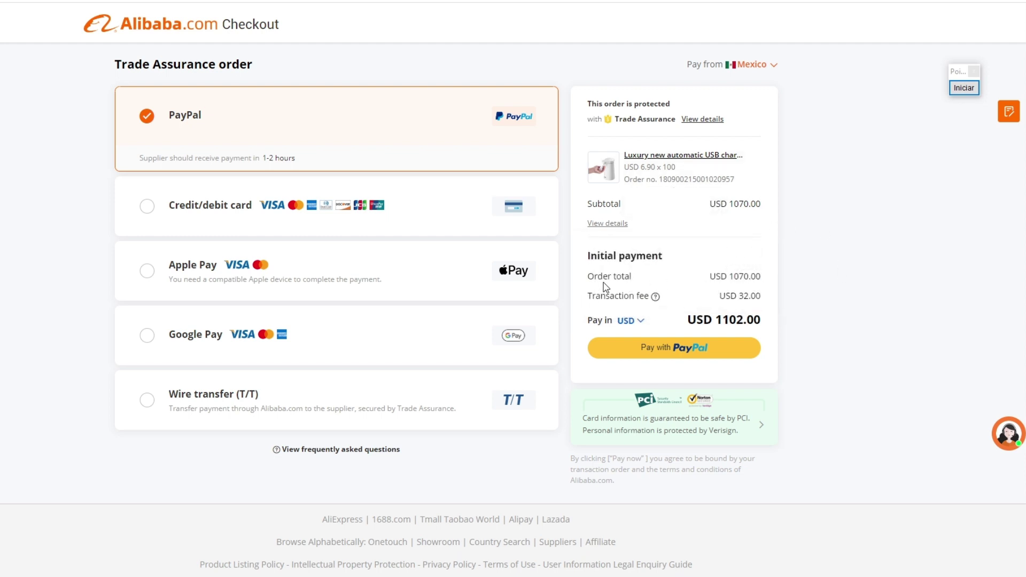
# Highlight the Transaction fee label, point a red arrow at its amount and clear the annotation
pyautogui.moveTo(591, 297); pyautogui.dragTo(648, 300)
pyautogui.click(620, 298)
pyautogui.click(965, 88)
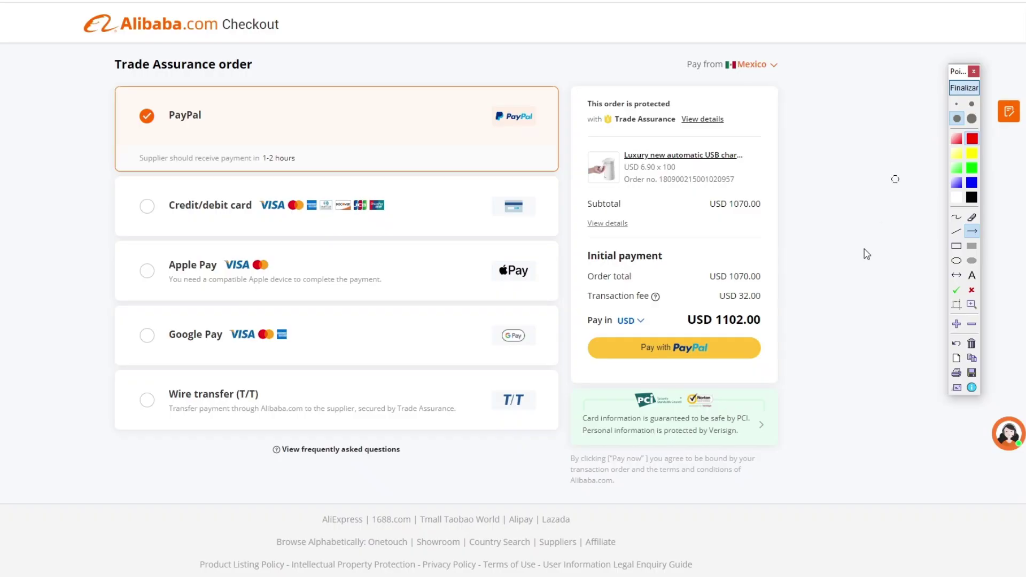
pyautogui.moveTo(835, 365); pyautogui.dragTo(770, 302)
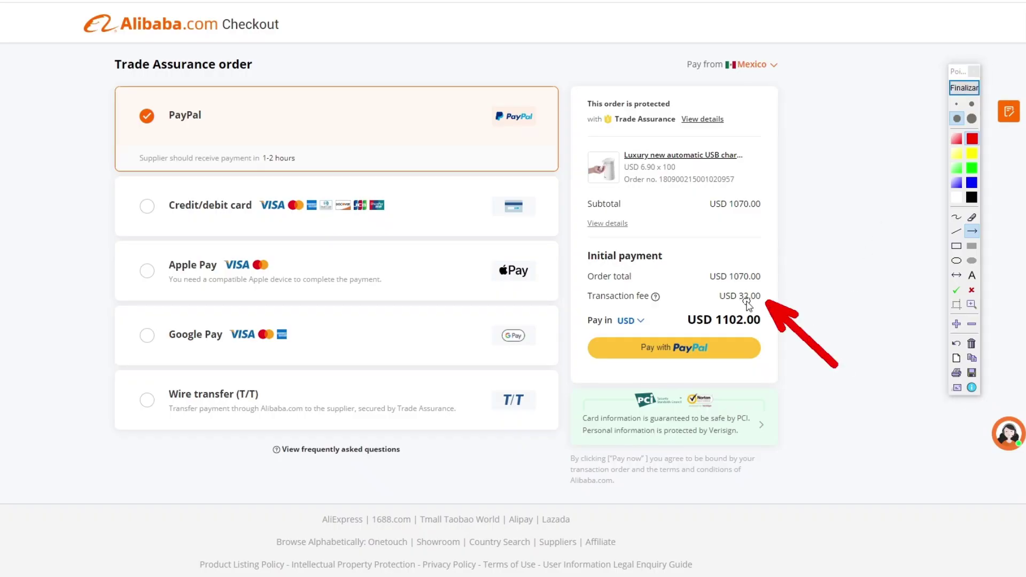
pyautogui.click(960, 88)
# Point a red arrow at the initial payment total, clear it and highlight the amount
pyautogui.hotkey('ctrl', 'shift', 'p')
pyautogui.moveTo(884, 463)
pyautogui.mouseDown()
pyautogui.moveTo(862, 415)
pyautogui.moveTo(763, 336)
pyautogui.mouseUp()
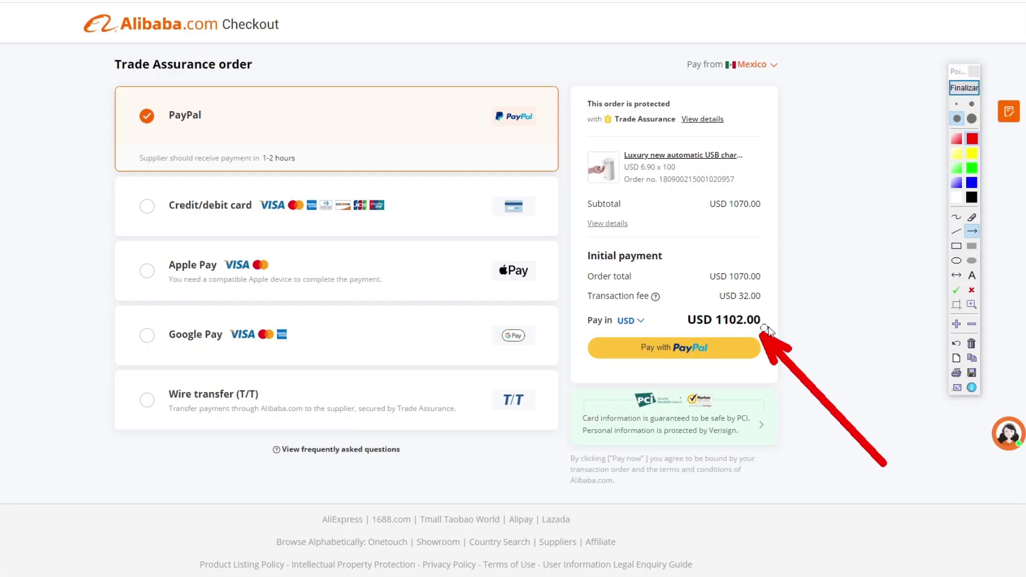
pyautogui.click(965, 88)
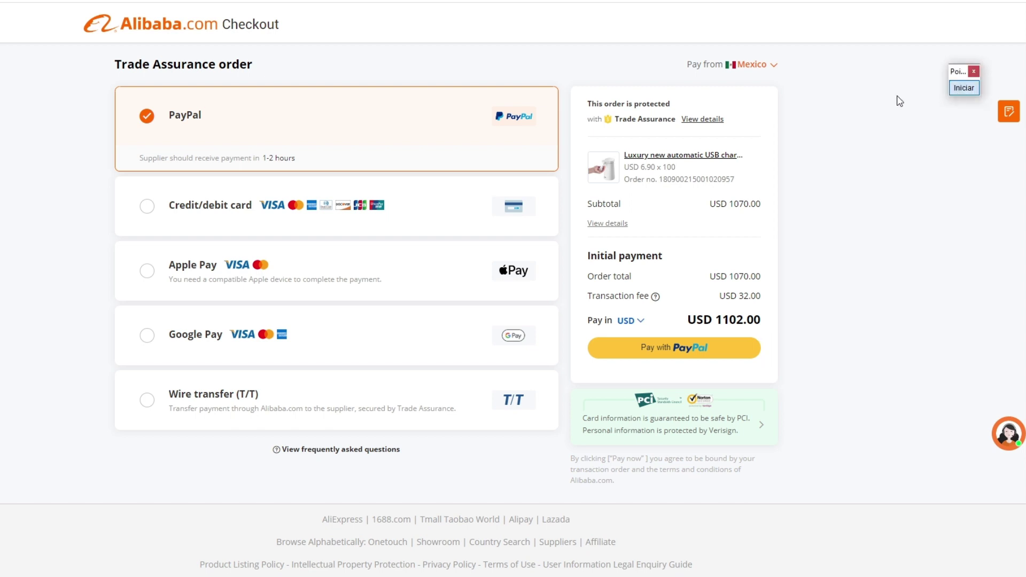
pyautogui.moveTo(716, 322); pyautogui.dragTo(808, 319)
pyautogui.click(812, 317)
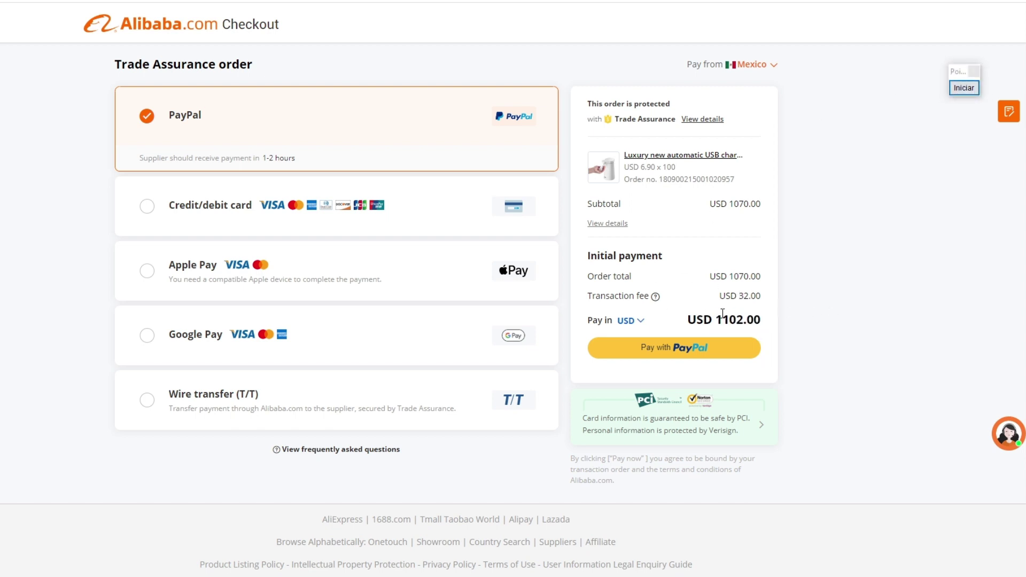
# Review the subtotal details again, highlighting the shipping fee label and its amount
pyautogui.click(612, 228)
pyautogui.moveTo(593, 274); pyautogui.dragTo(632, 275)
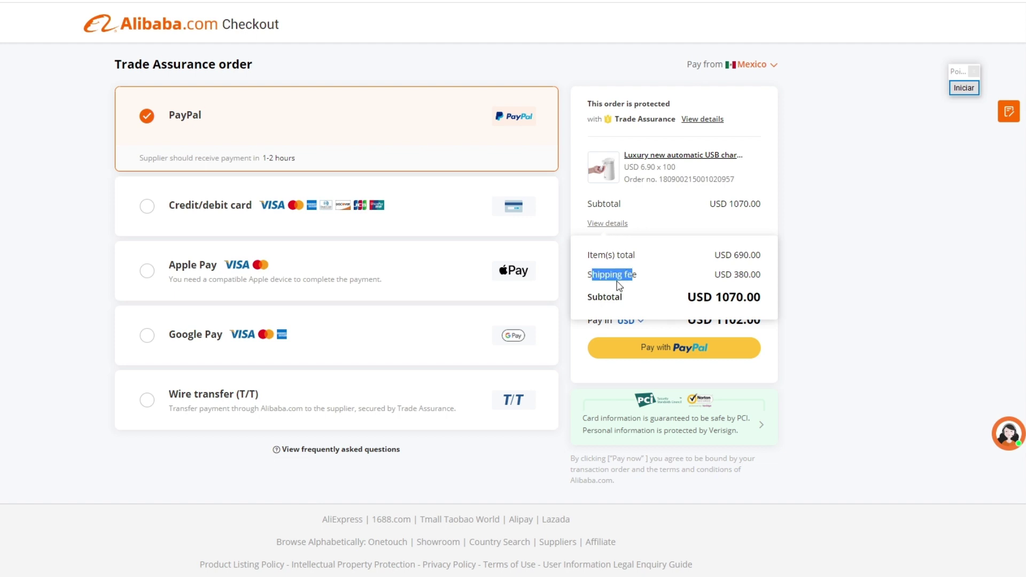
pyautogui.moveTo(739, 274); pyautogui.dragTo(753, 274)
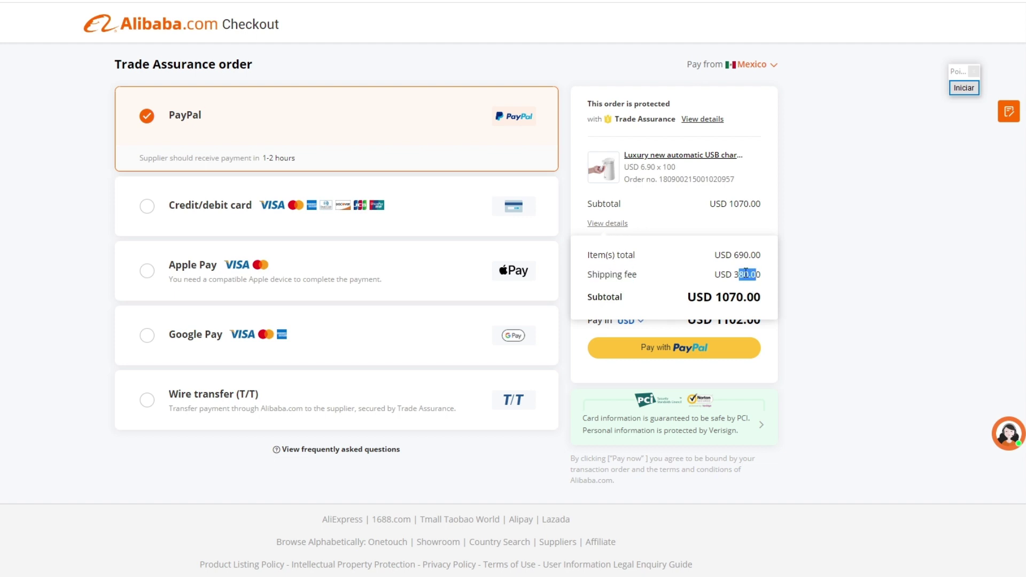
pyautogui.click(747, 275)
pyautogui.moveTo(735, 274); pyautogui.dragTo(756, 274)
pyautogui.click(729, 274)
pyautogui.moveTo(737, 273); pyautogui.dragTo(757, 276)
pyautogui.click(738, 274)
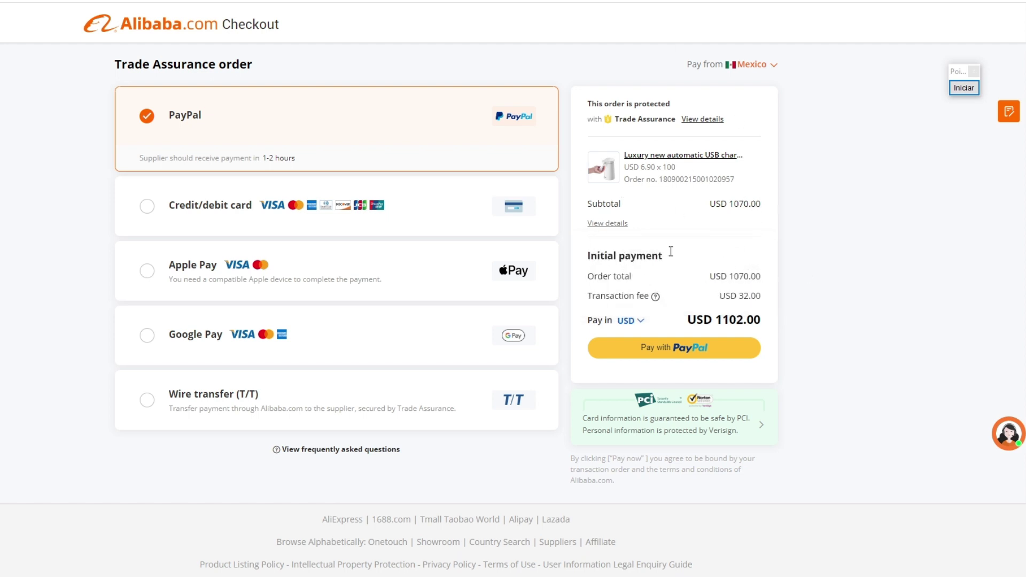
pyautogui.moveTo(604, 223)
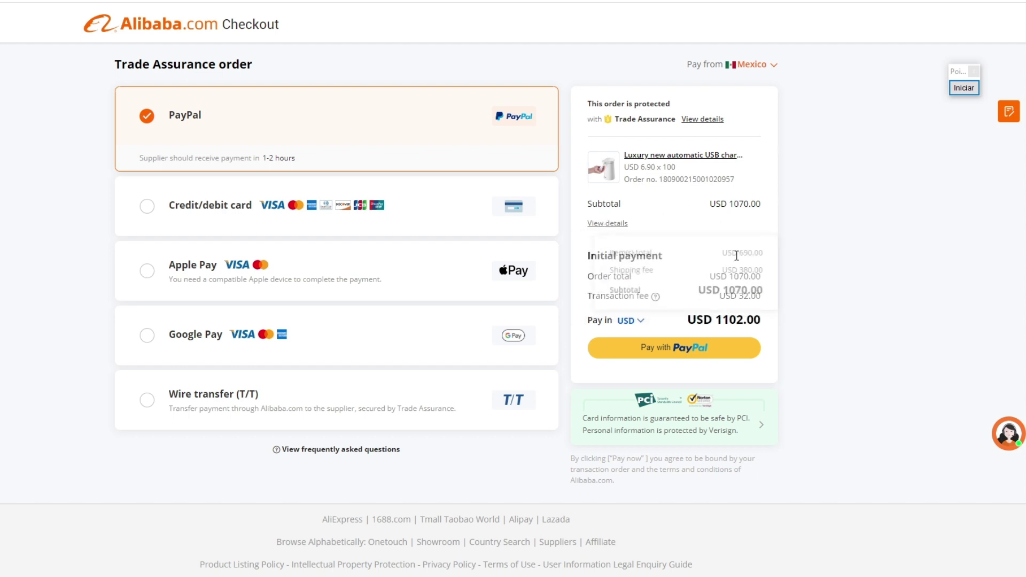
pyautogui.moveTo(727, 255); pyautogui.dragTo(770, 284)
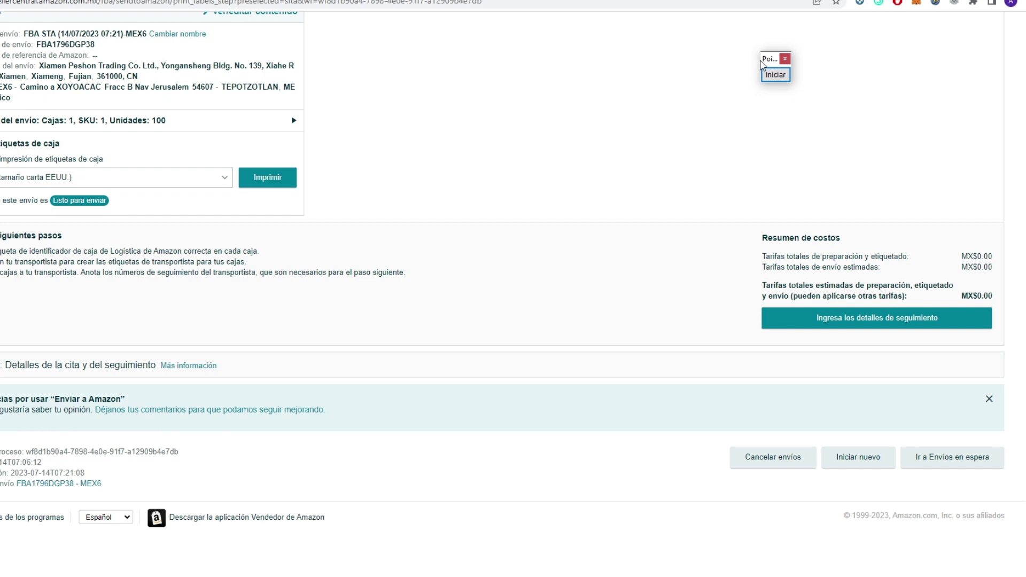
# On the Amazon shipment page, point an arrow at Ingresa los detalles de seguimiento, clear it and open the tracking details
pyautogui.moveTo(770, 71); pyautogui.dragTo(471, 71)
pyautogui.click(475, 88)
pyautogui.moveTo(615, 243); pyautogui.dragTo(765, 314)
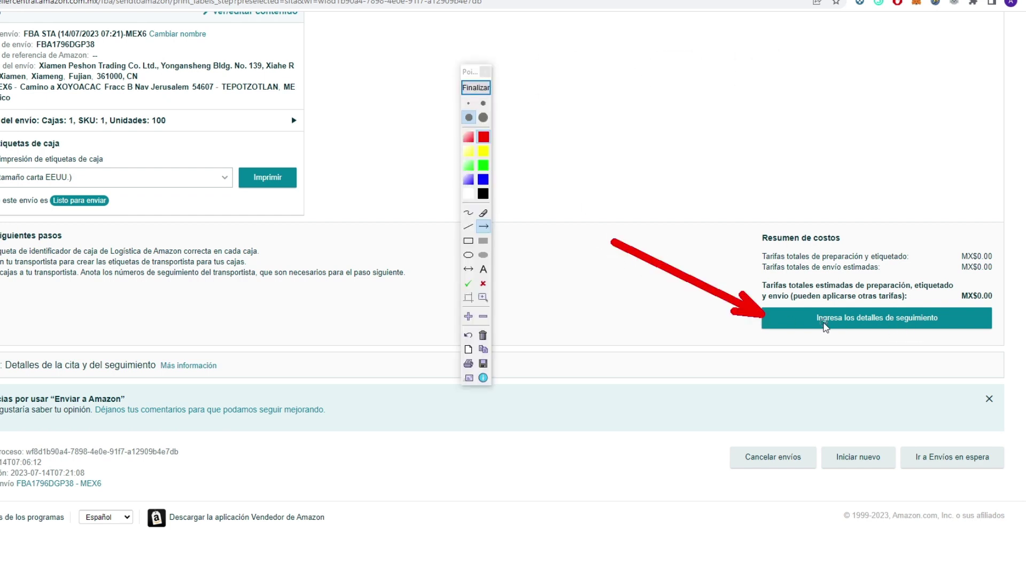
pyautogui.click(465, 88)
pyautogui.click(909, 322)
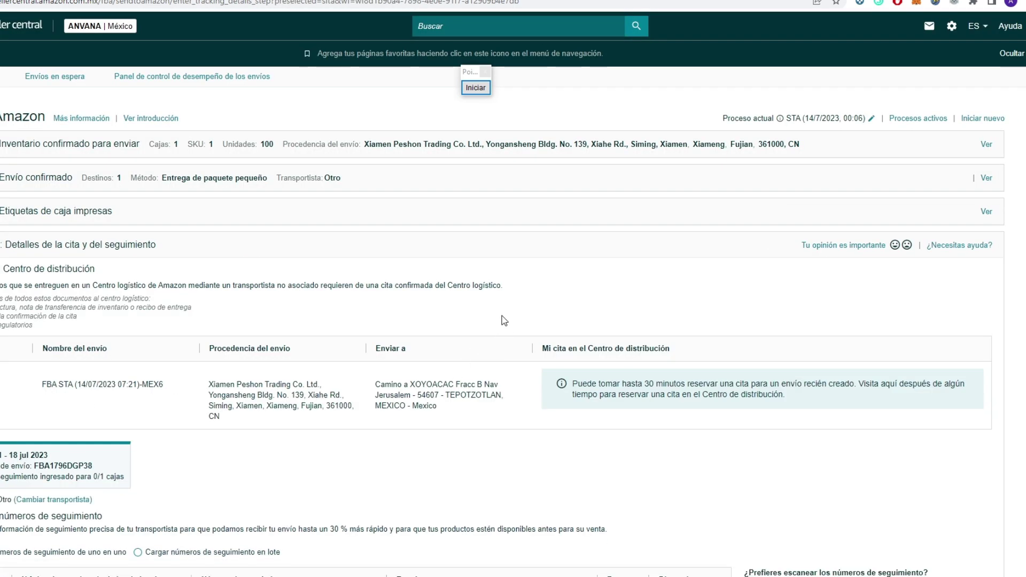
# Point red arrows at the shipment name, origin and destination in the tracking details, and clear them
pyautogui.scroll(-2, 259, 229)
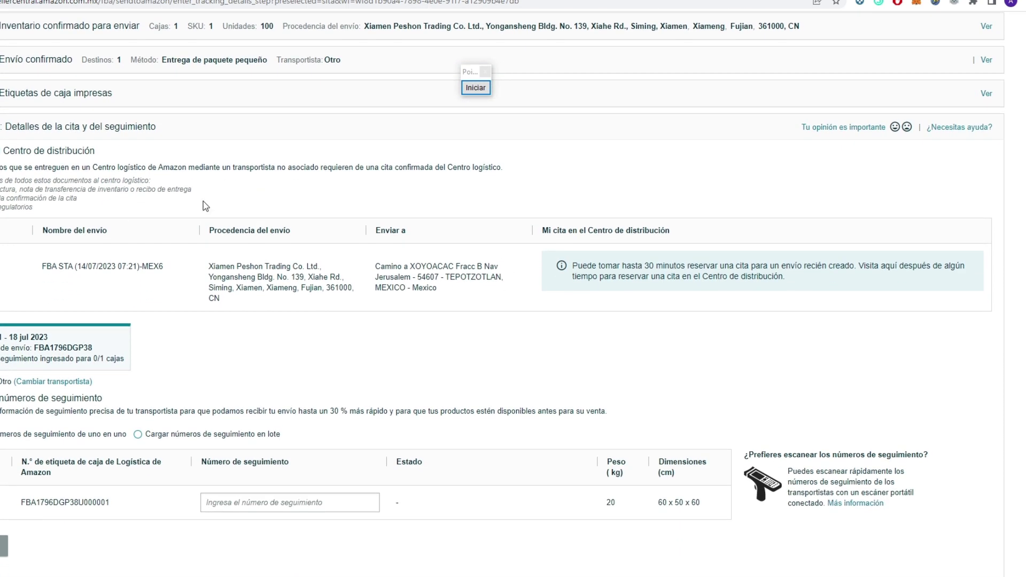
pyautogui.scroll(-1, 203, 235)
pyautogui.click(758, 128)
pyautogui.moveTo(171, 401); pyautogui.dragTo(106, 227)
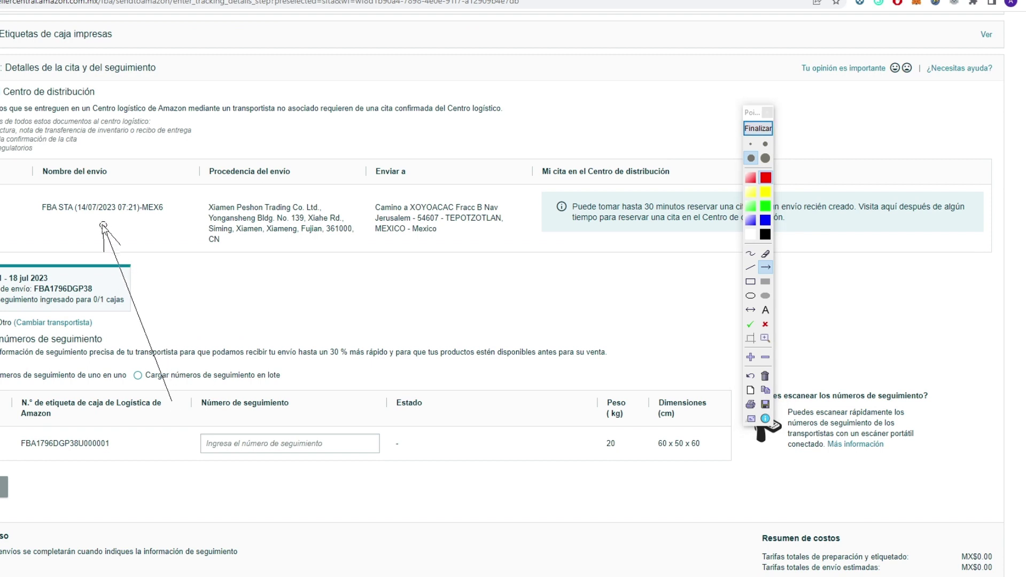
pyautogui.moveTo(286, 386); pyautogui.dragTo(255, 243)
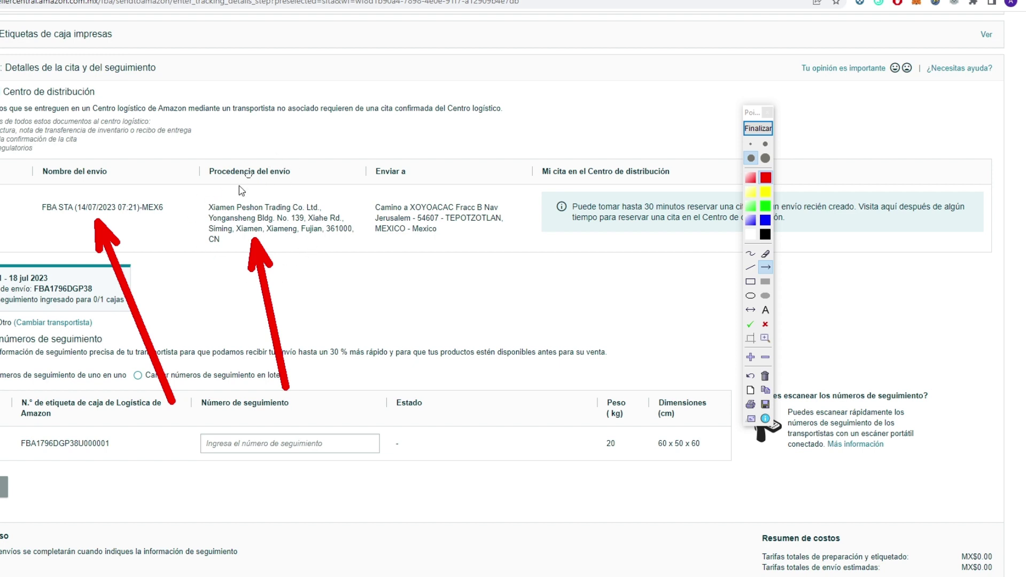
pyautogui.moveTo(385, 372); pyautogui.dragTo(401, 242)
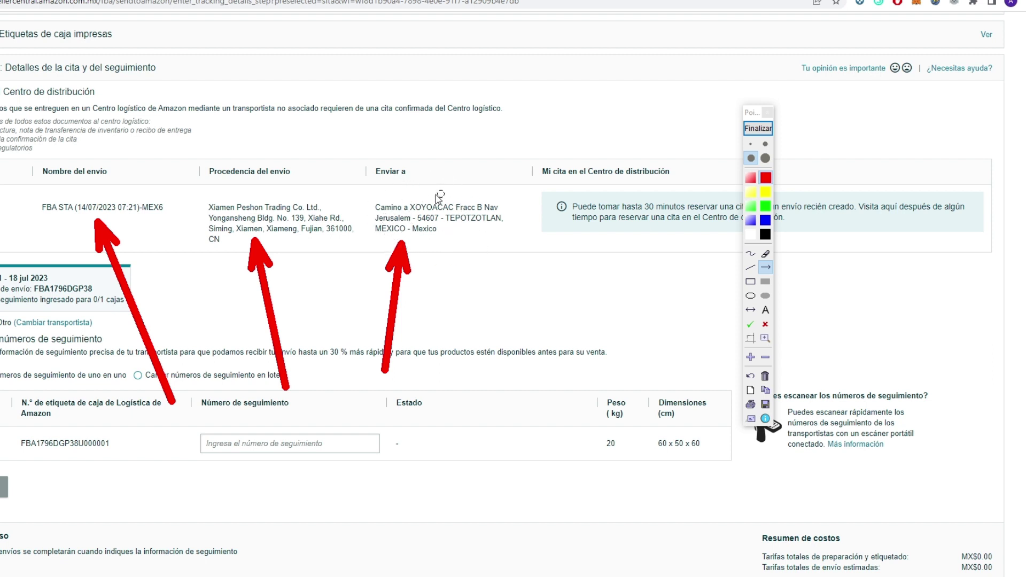
pyautogui.click(749, 132)
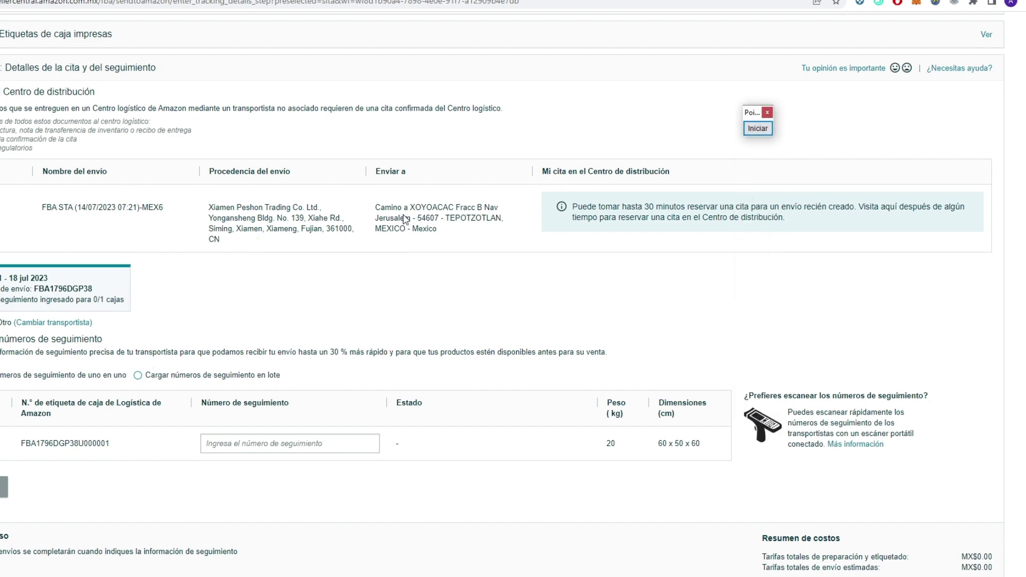
# Point red arrows at the Número de seguimiento heading and its empty entry field, and clear them
pyautogui.scroll(-4, 226, 259)
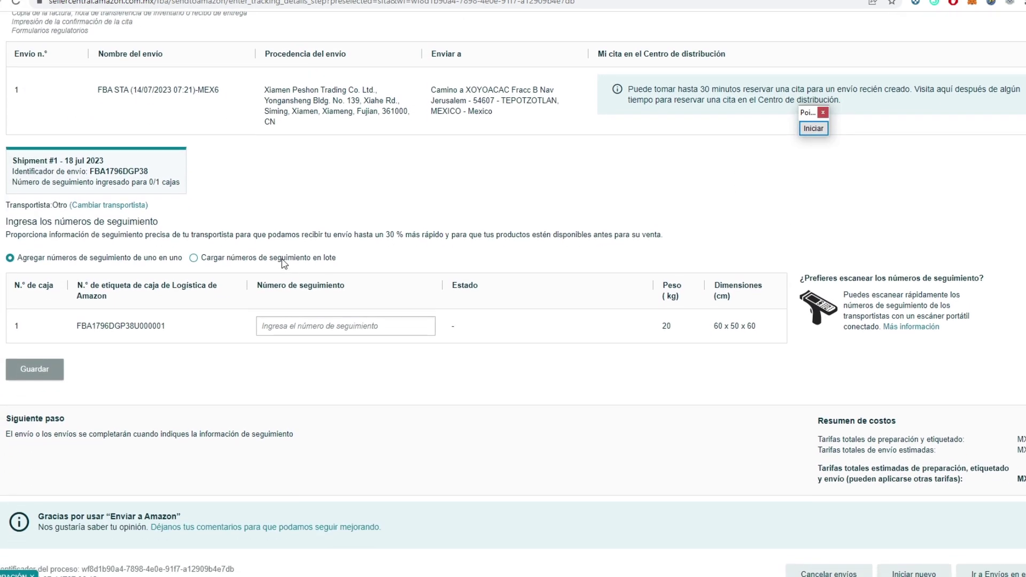
pyautogui.scroll(-1, 285, 264)
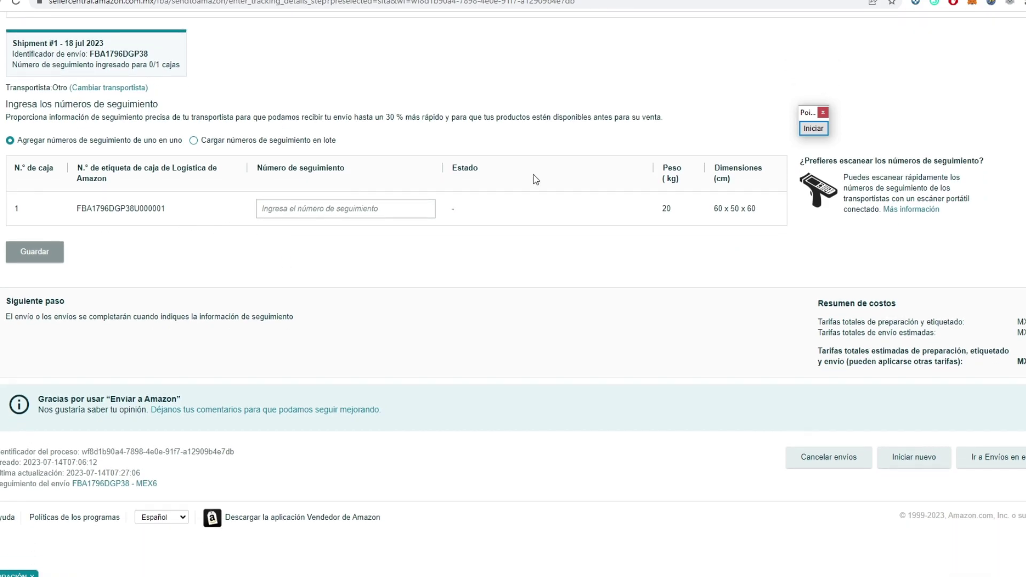
pyautogui.click(813, 129)
pyautogui.moveTo(535, 99); pyautogui.dragTo(360, 165)
pyautogui.moveTo(310, 299); pyautogui.dragTo(303, 222)
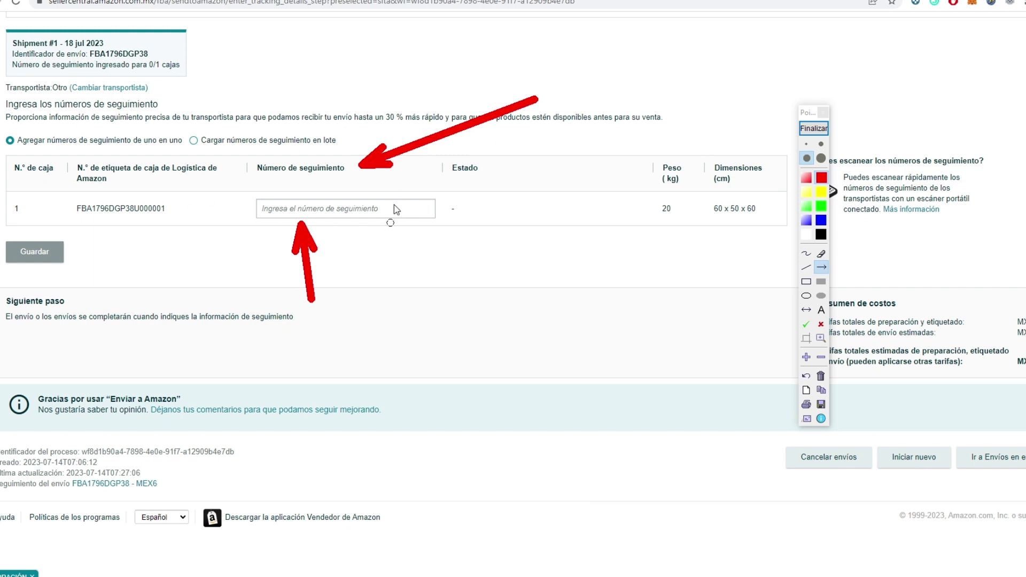
pyautogui.click(821, 130)
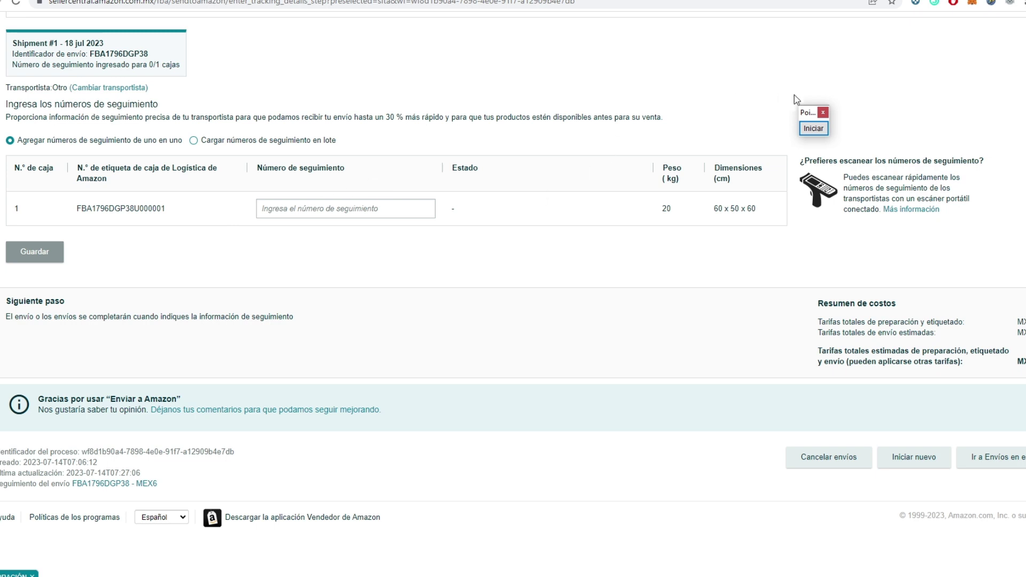
# Move the annotation toolbar aside, point a red arrow at the Ir a Envíos en espera option and clear it
pyautogui.moveTo(807, 114); pyautogui.dragTo(709, 85)
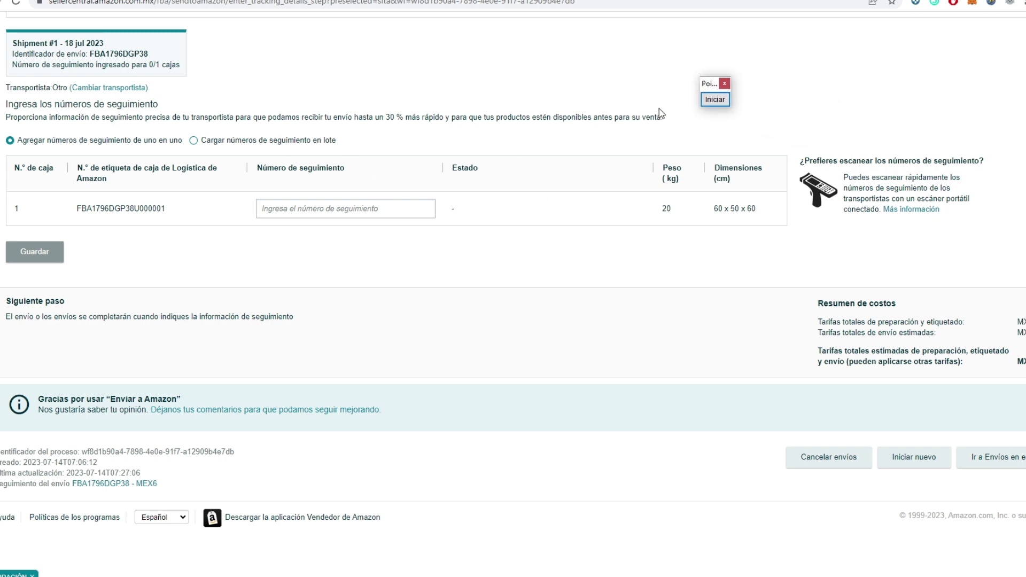
pyautogui.click(710, 107)
pyautogui.moveTo(980, 164); pyautogui.dragTo(992, 428)
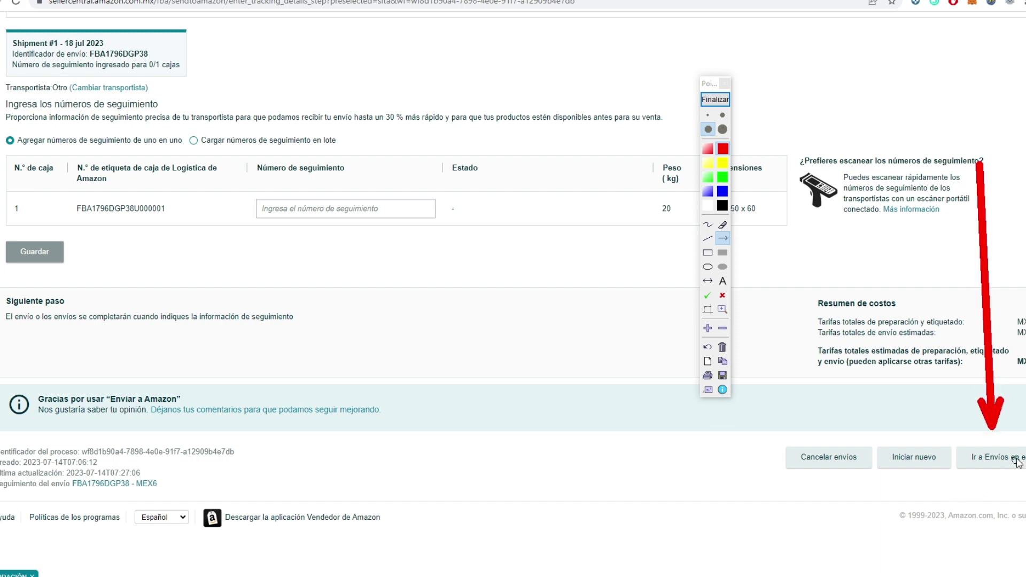
pyautogui.click(711, 101)
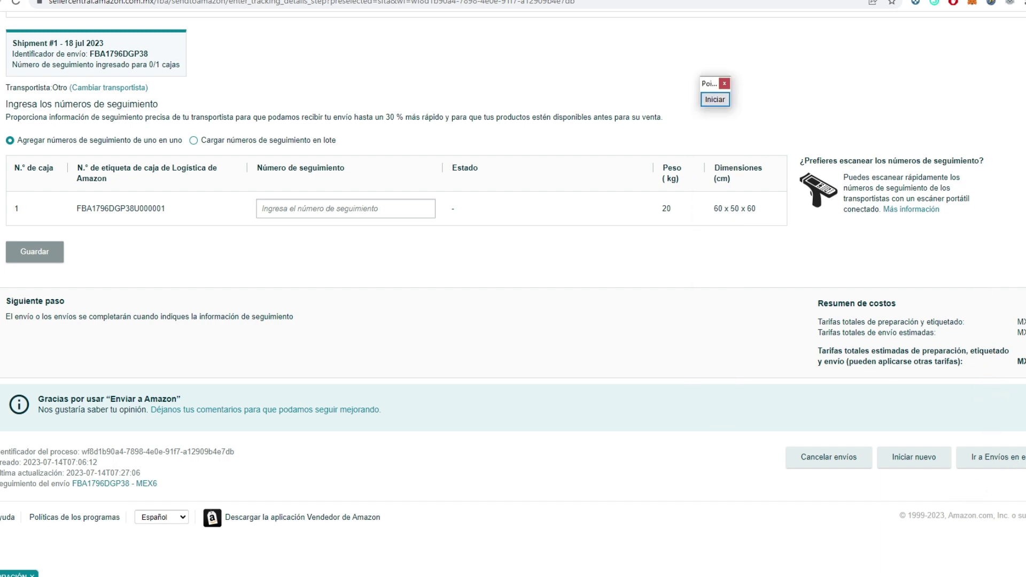
# Point a red arrow at the Seller Central main menu icon and clear the annotation
pyautogui.scroll(8, 770, 214)
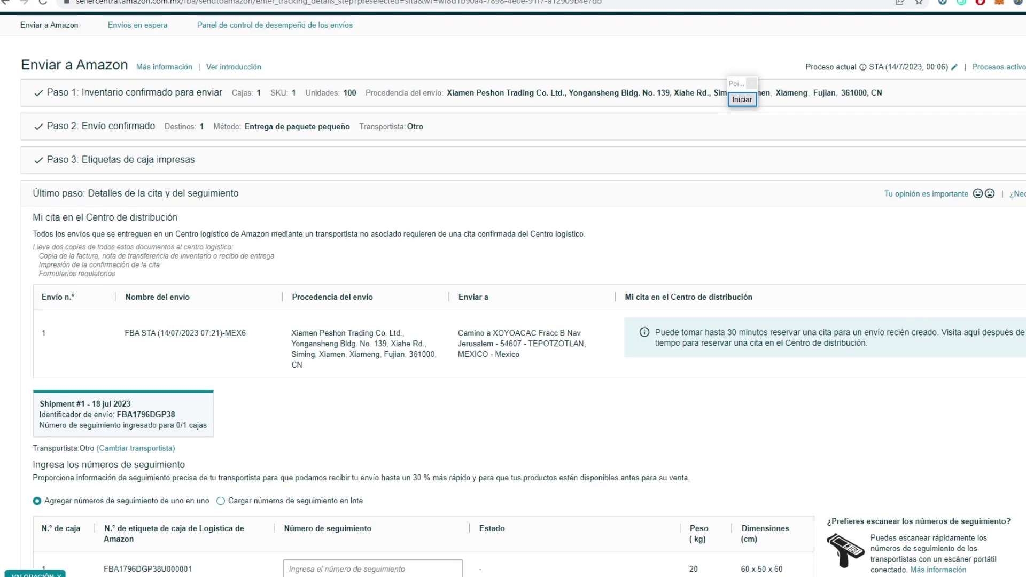
pyautogui.click(742, 100)
pyautogui.moveTo(91, 348)
pyautogui.mouseDown()
pyautogui.moveTo(11, 67)
pyautogui.moveTo(22, 32)
pyautogui.mouseUp()
pyautogui.click(741, 102)
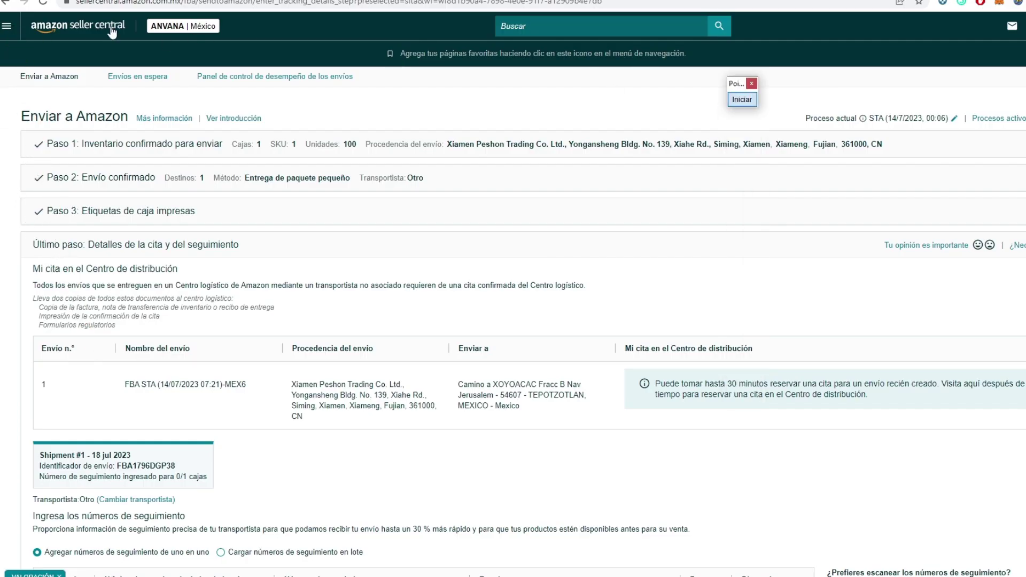
# Open Administración de envíos de Logística de Amazon from the Inventario section
pyautogui.click(12, 27)
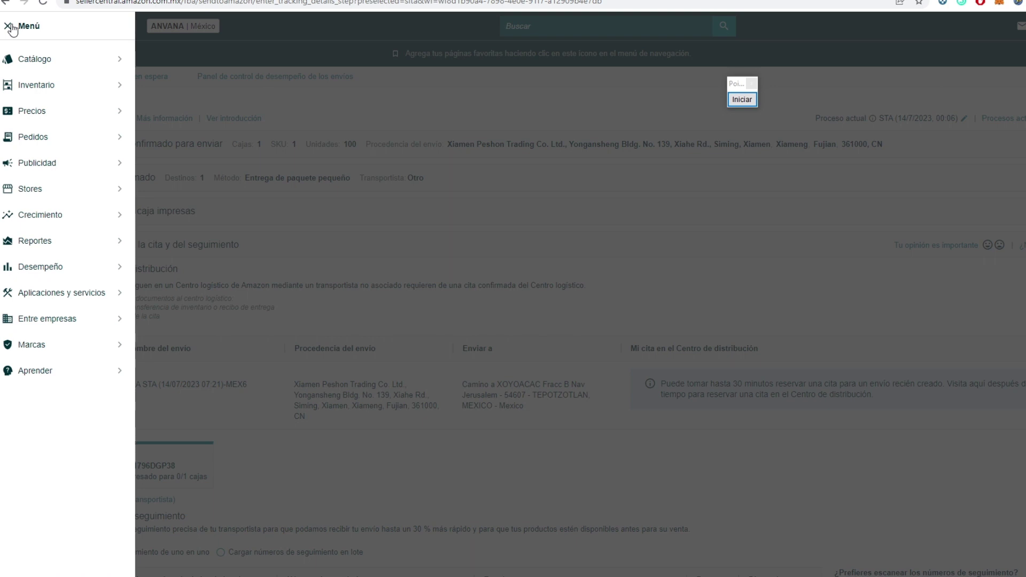
pyautogui.moveTo(50, 89)
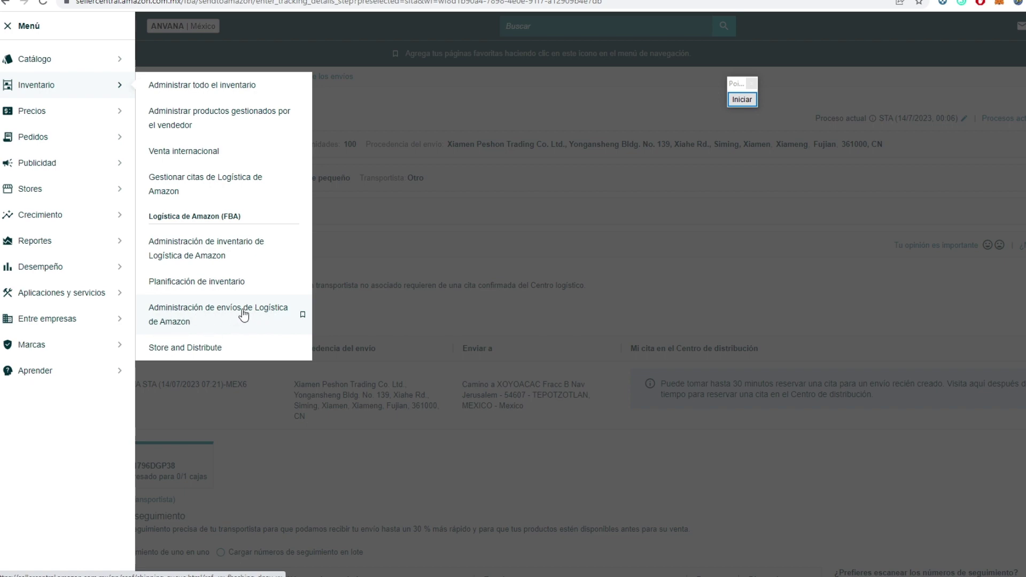
pyautogui.click(212, 314)
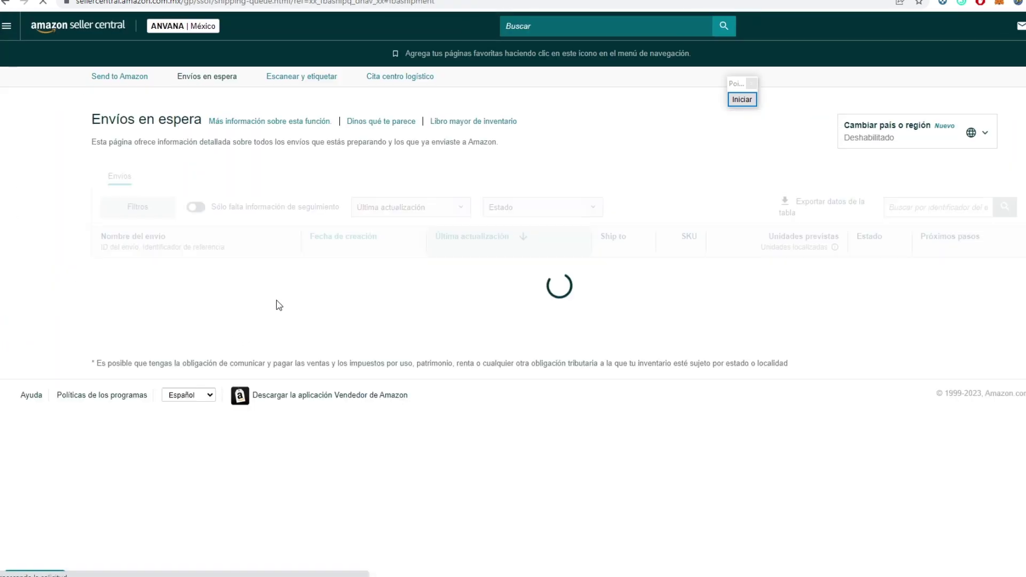
# Point red arrows at the newest shipment, the Estado heading and its Listo para enviar status, and clear them
pyautogui.scroll(-2, 326, 251)
pyautogui.scroll(1, 314, 187)
pyautogui.moveTo(740, 98); pyautogui.dragTo(614, 65)
pyautogui.click(616, 65)
pyautogui.moveTo(365, 103); pyautogui.dragTo(222, 211)
pyautogui.moveTo(816, 153); pyautogui.dragTo(852, 176)
pyautogui.moveTo(661, 284); pyautogui.dragTo(837, 223)
pyautogui.click(101, 96)
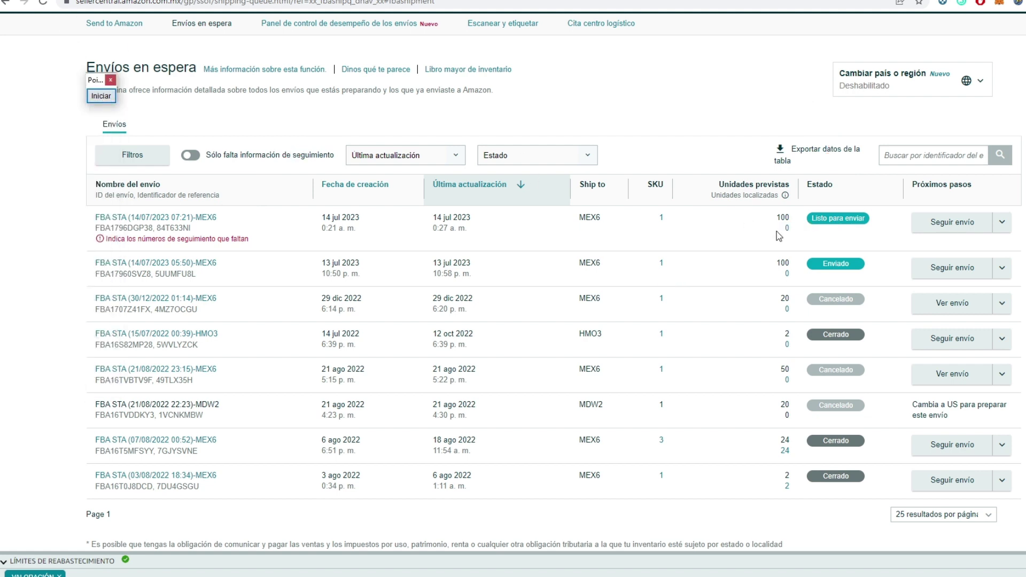
# Point a red arrow at the Enviado status of the second shipment and clear the annotation
pyautogui.click(101, 95)
pyautogui.moveTo(640, 390); pyautogui.dragTo(810, 270)
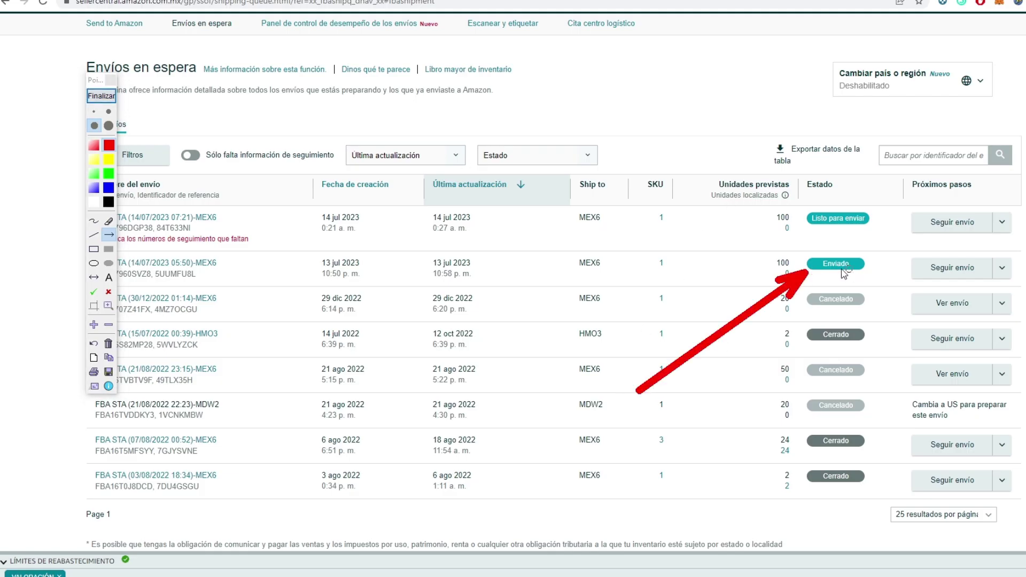
pyautogui.click(96, 100)
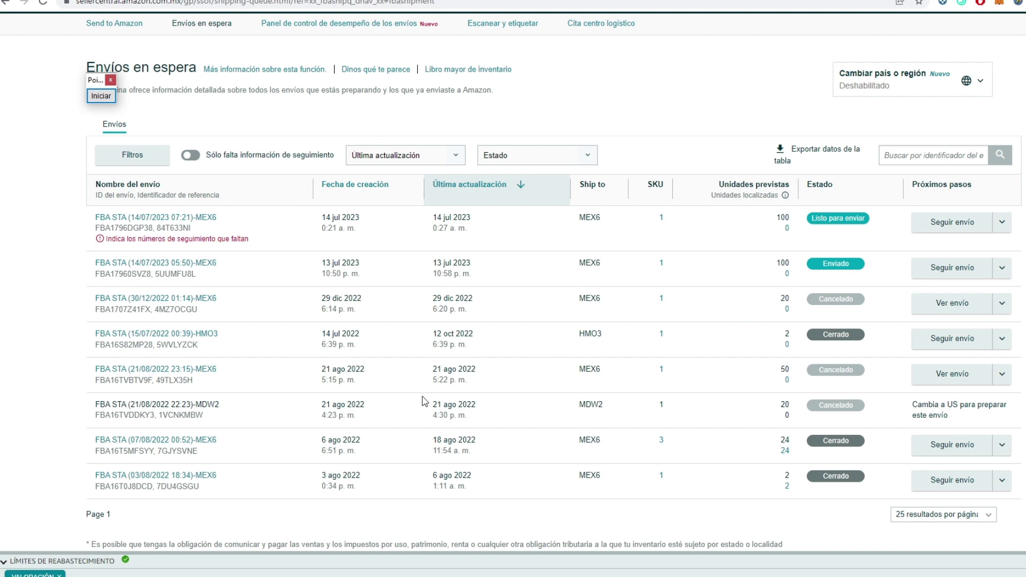
# Point an arrow at Seguir envío for the shipment marked Enviado, clear it and open that shipment's summary
pyautogui.hotkey('ctrl', 'shift', 'p')
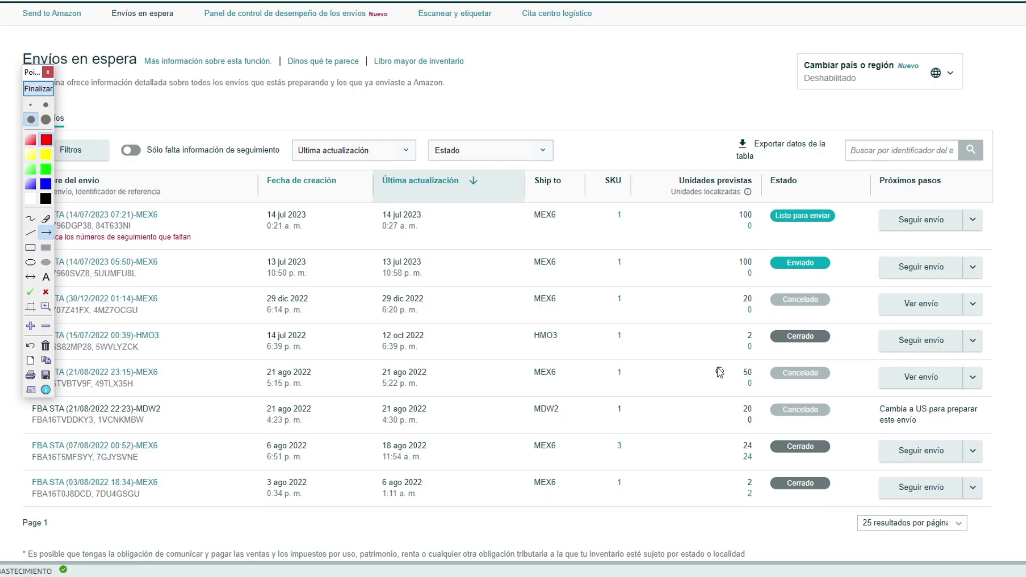
pyautogui.moveTo(720, 373); pyautogui.dragTo(898, 267)
pyautogui.hotkey('ctrl', 'shift', 'p')
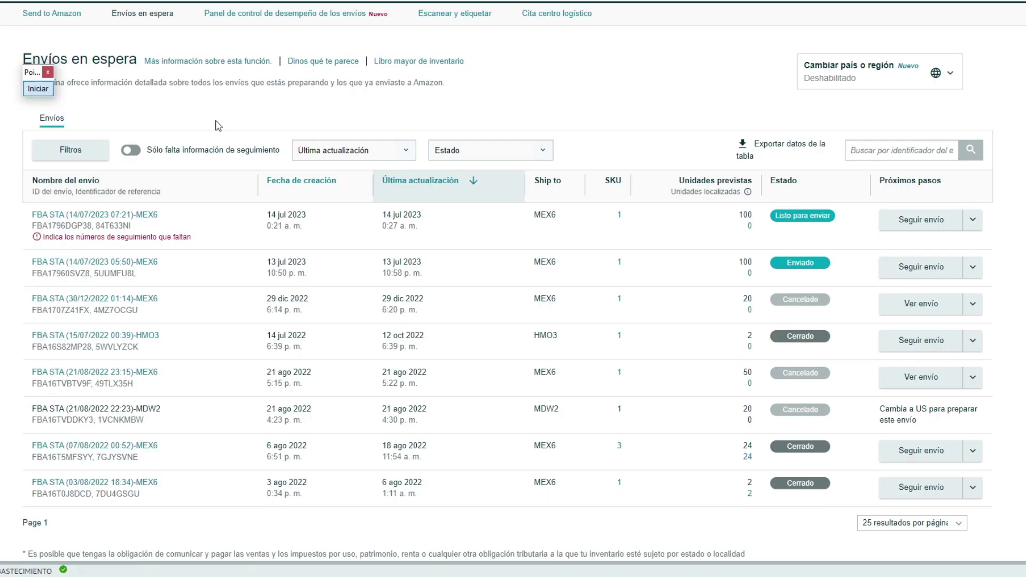
pyautogui.click(916, 270)
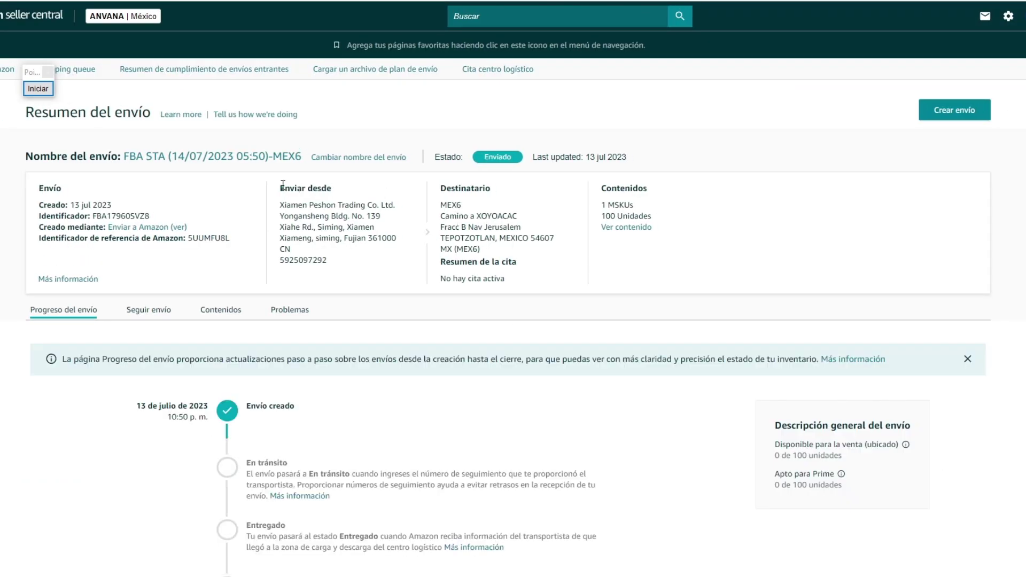
# Highlight the Enviar desde and Destinatario details in the shipment summary, and review the progress timeline
pyautogui.scroll(-1, 135, 185)
pyautogui.moveTo(280, 148); pyautogui.dragTo(330, 172)
pyautogui.moveTo(441, 143); pyautogui.dragTo(484, 181)
pyautogui.scroll(-4, 481, 170)
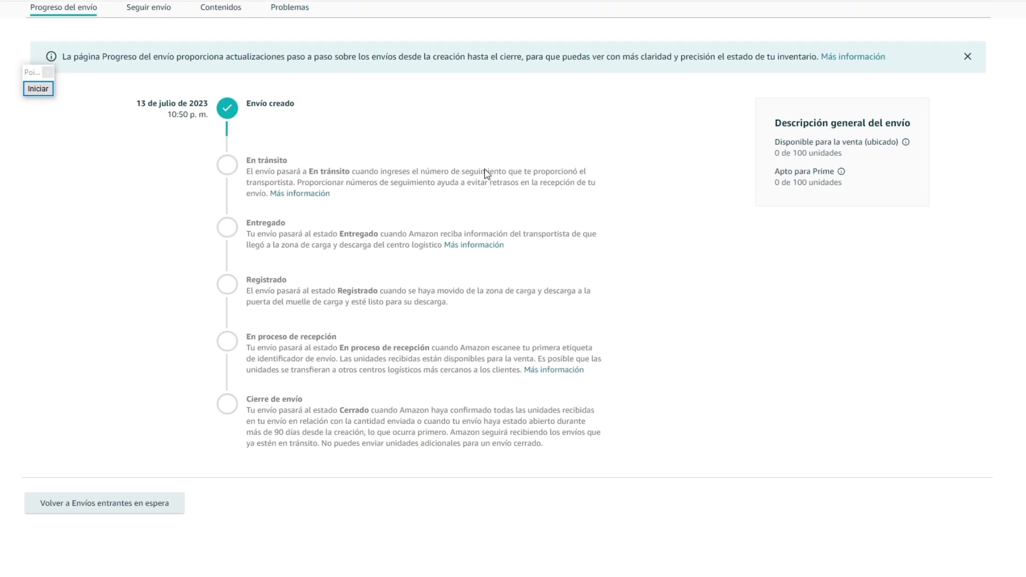
# Point red arrows at all six shipment progress stages, from Envío creado to Cierre de envío, and clear them
pyautogui.moveTo(25, 76); pyautogui.dragTo(909, 93)
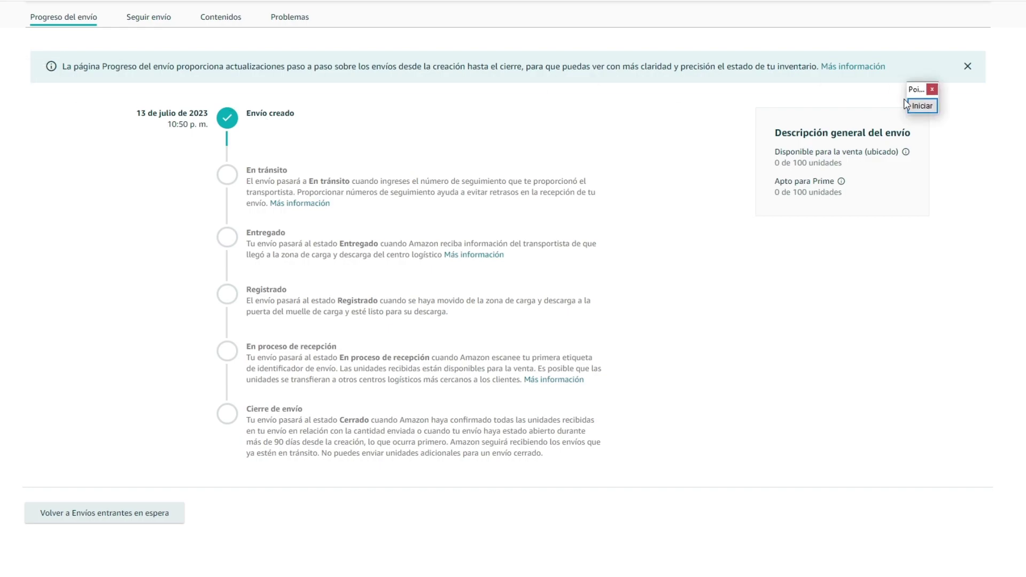
pyautogui.click(921, 105)
pyautogui.moveTo(544, 55); pyautogui.dragTo(305, 110)
pyautogui.moveTo(4, 152); pyautogui.dragTo(214, 176)
pyautogui.moveTo(2, 234); pyautogui.dragTo(222, 239)
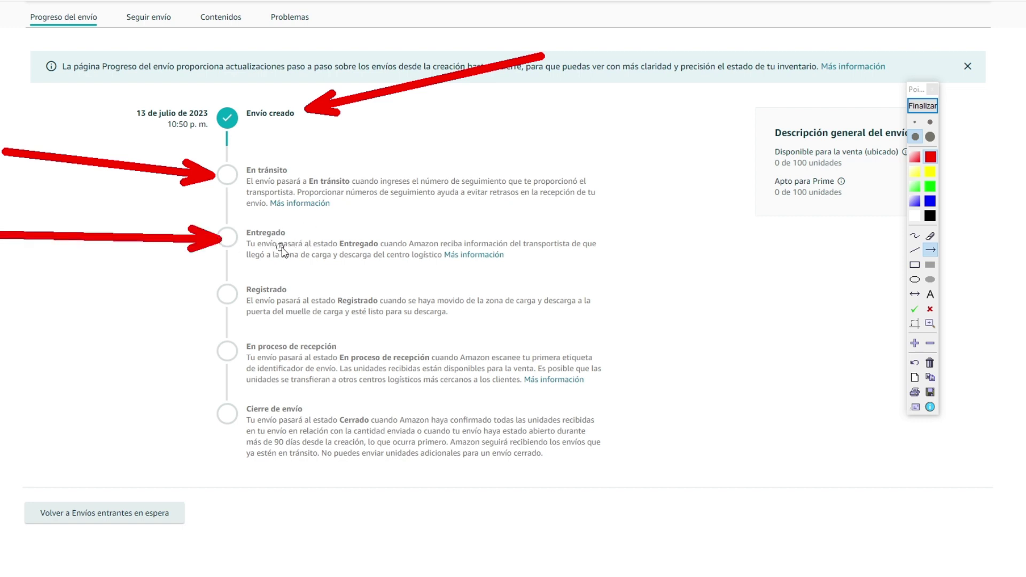
pyautogui.moveTo(1, 315); pyautogui.dragTo(215, 299)
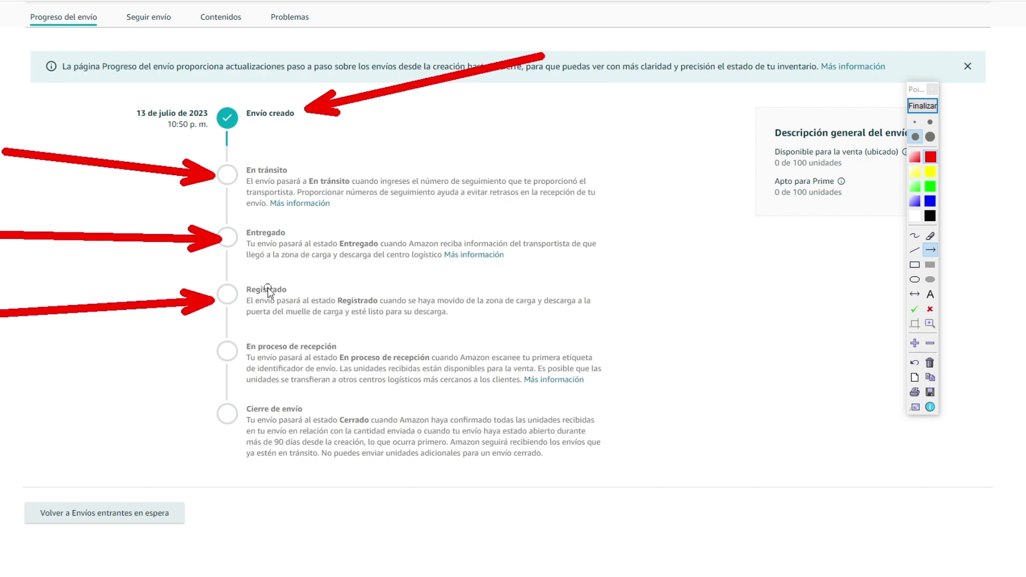
pyautogui.moveTo(1, 386); pyautogui.dragTo(195, 355)
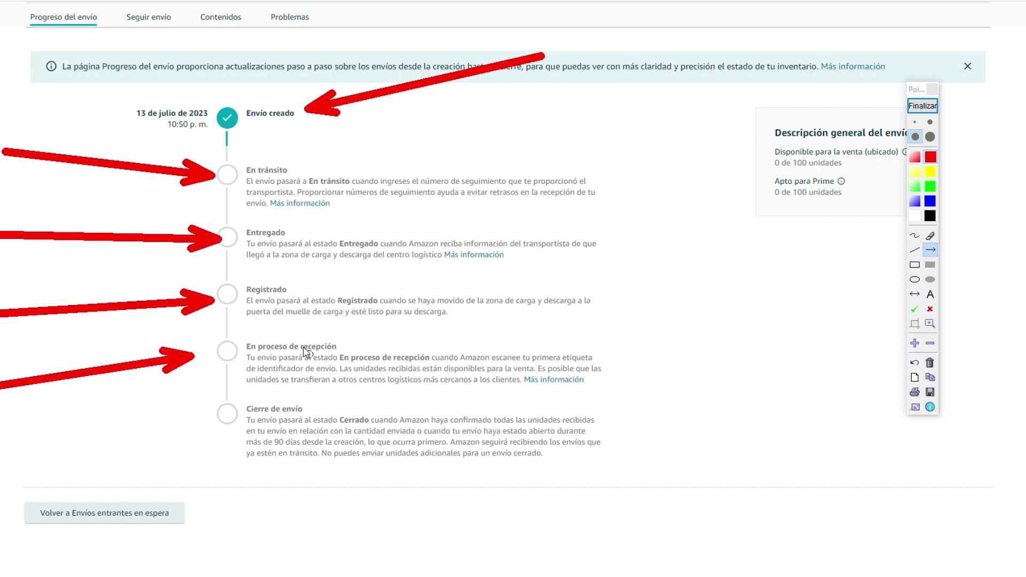
pyautogui.moveTo(2, 460); pyautogui.dragTo(194, 423)
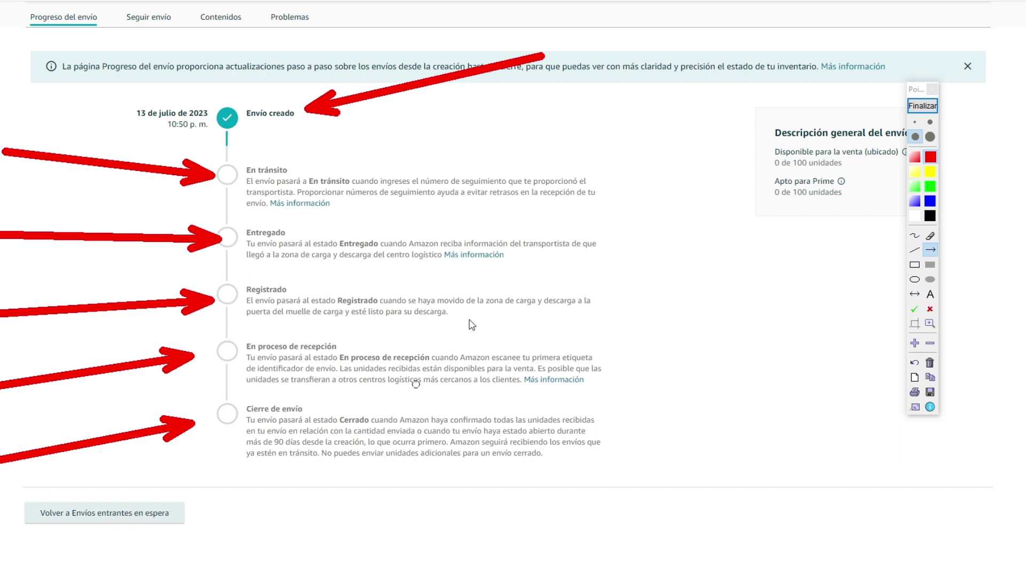
pyautogui.click(919, 106)
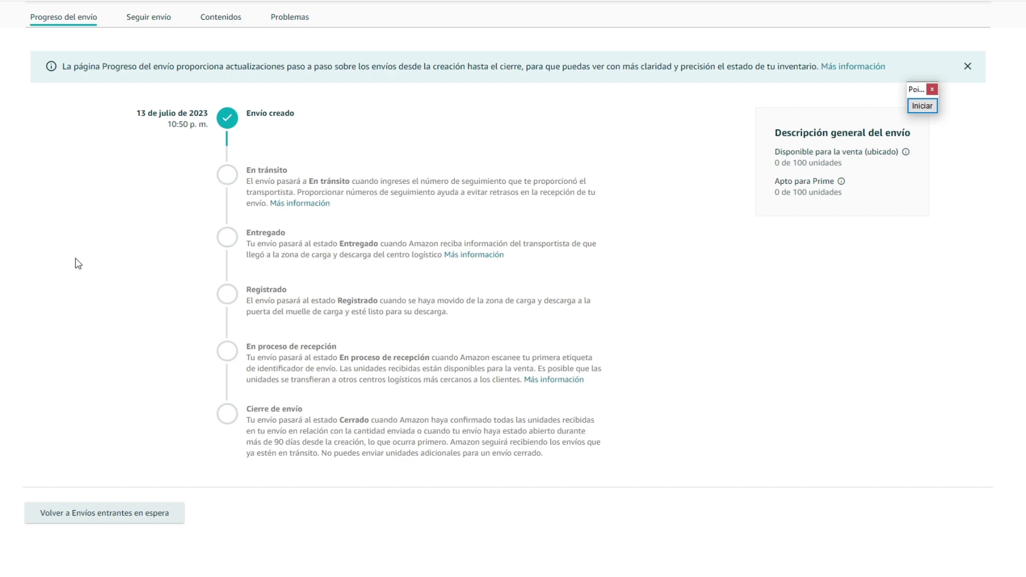
# Point a red arrow at the Cierre de envío stage alone and clear the annotation
pyautogui.click(922, 106)
pyautogui.moveTo(8, 322); pyautogui.dragTo(205, 406)
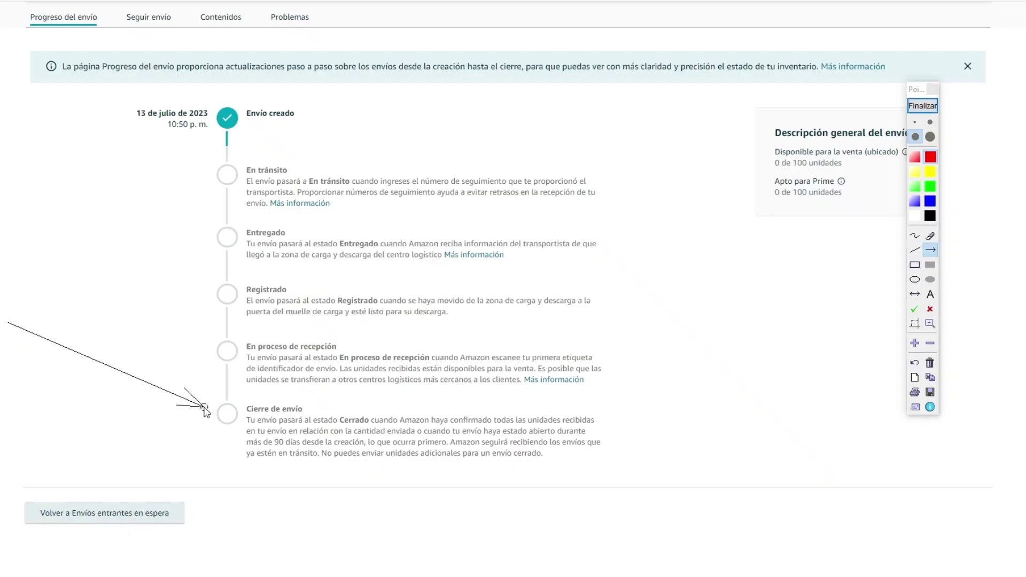
pyautogui.click(922, 107)
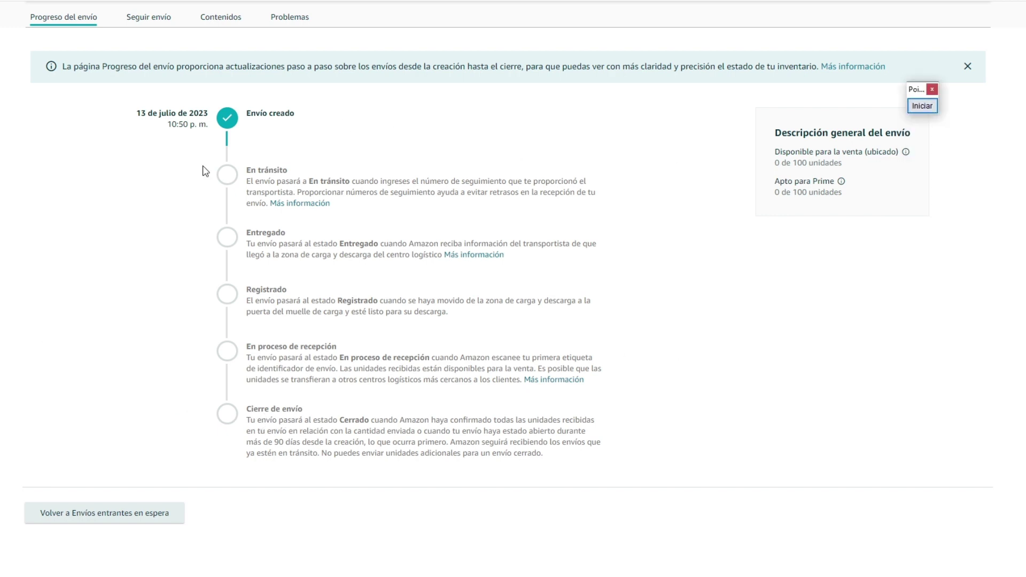